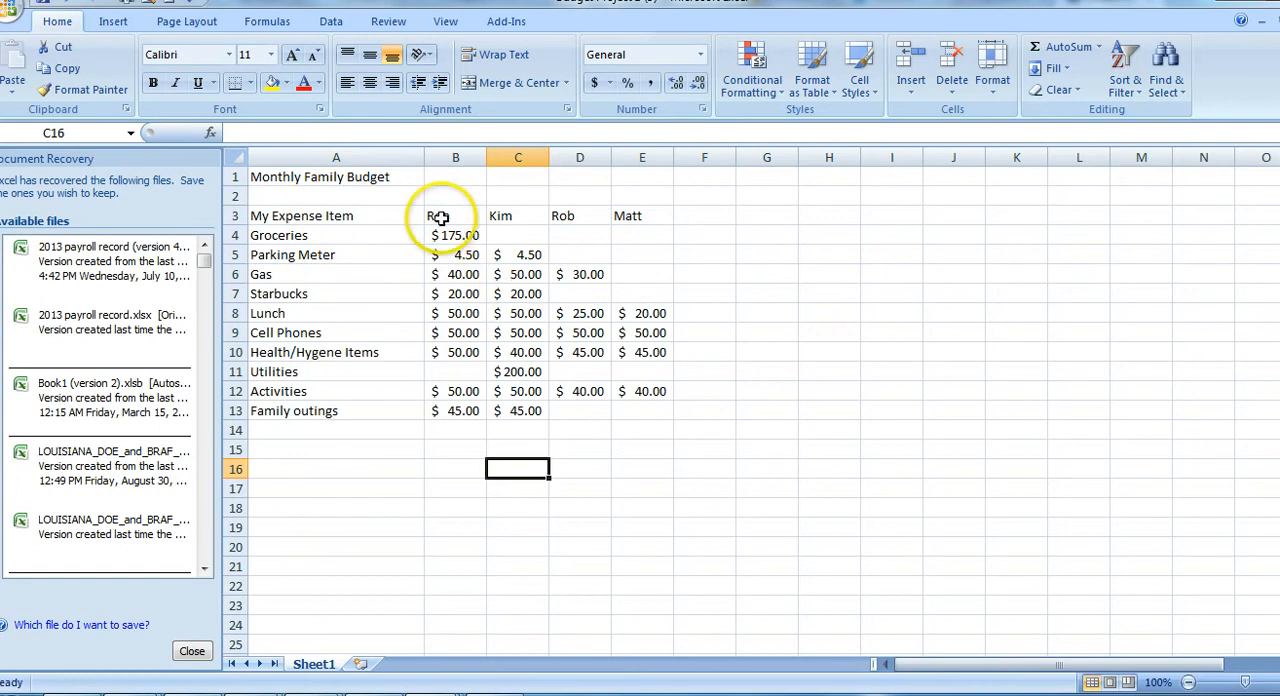
Review the Monthly Family Budget title and the expense items listed in column A
click(303, 178)
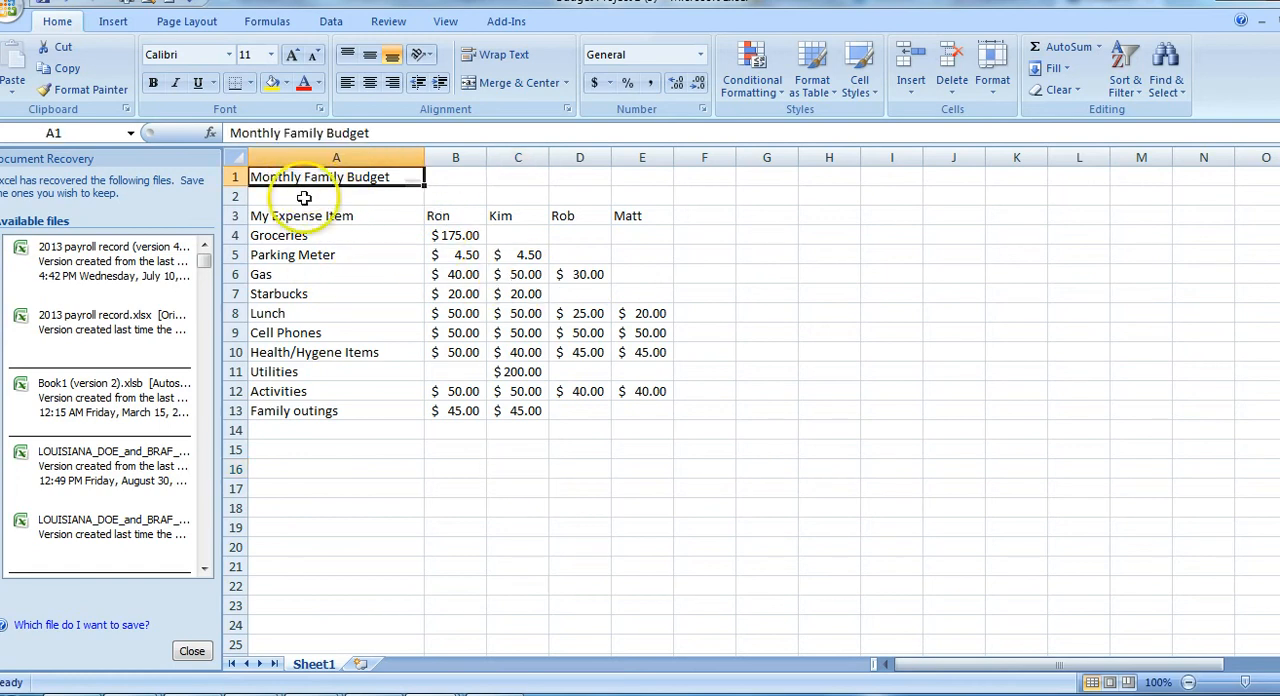
click(304, 217)
click(298, 238)
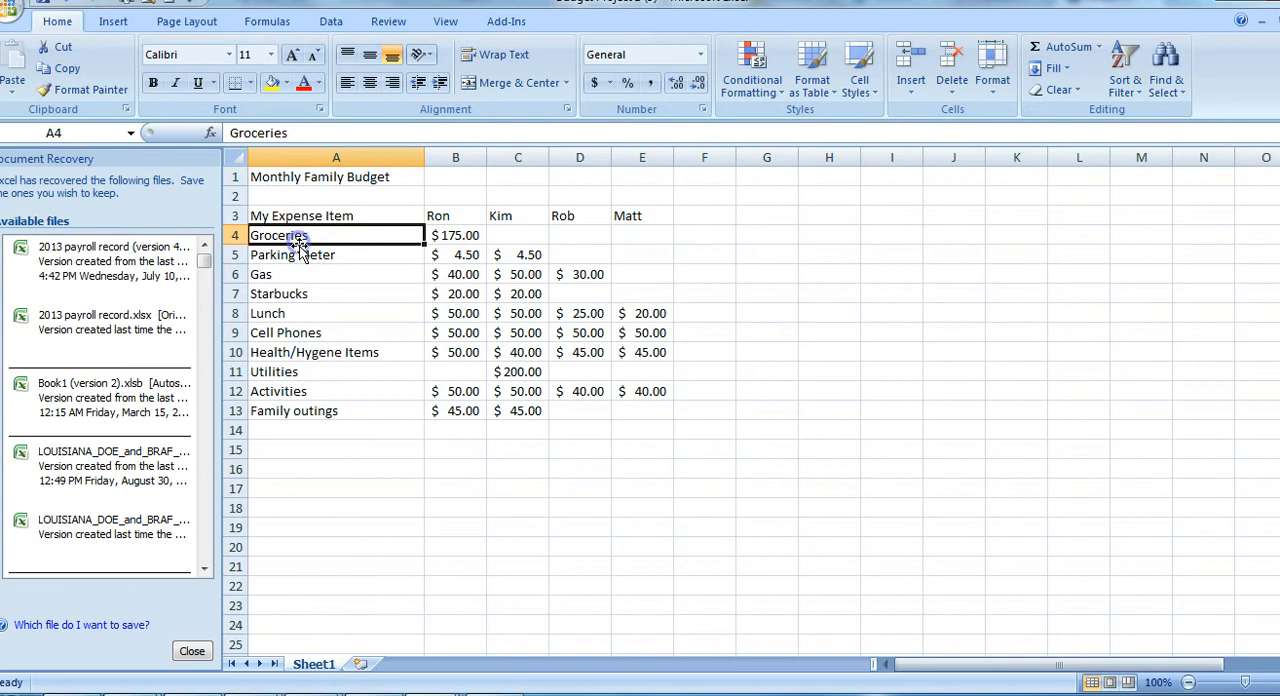
click(294, 255)
click(335, 276)
click(304, 295)
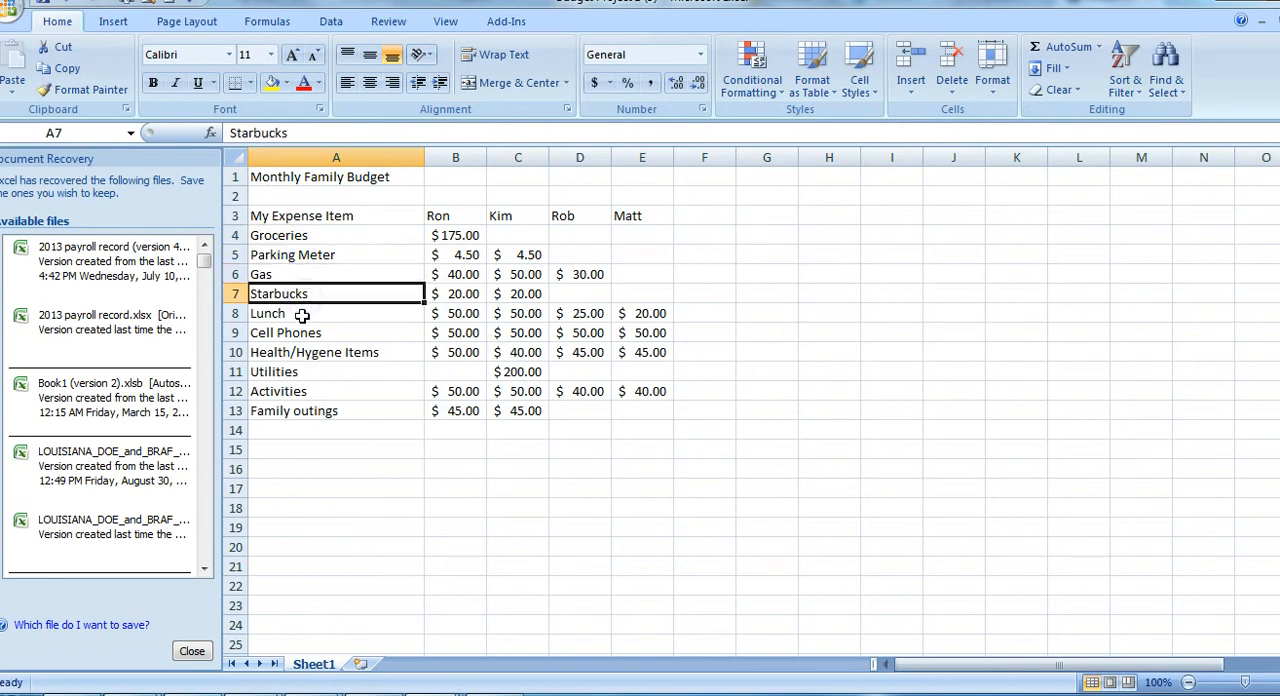
click(302, 314)
click(300, 333)
click(314, 372)
click(324, 390)
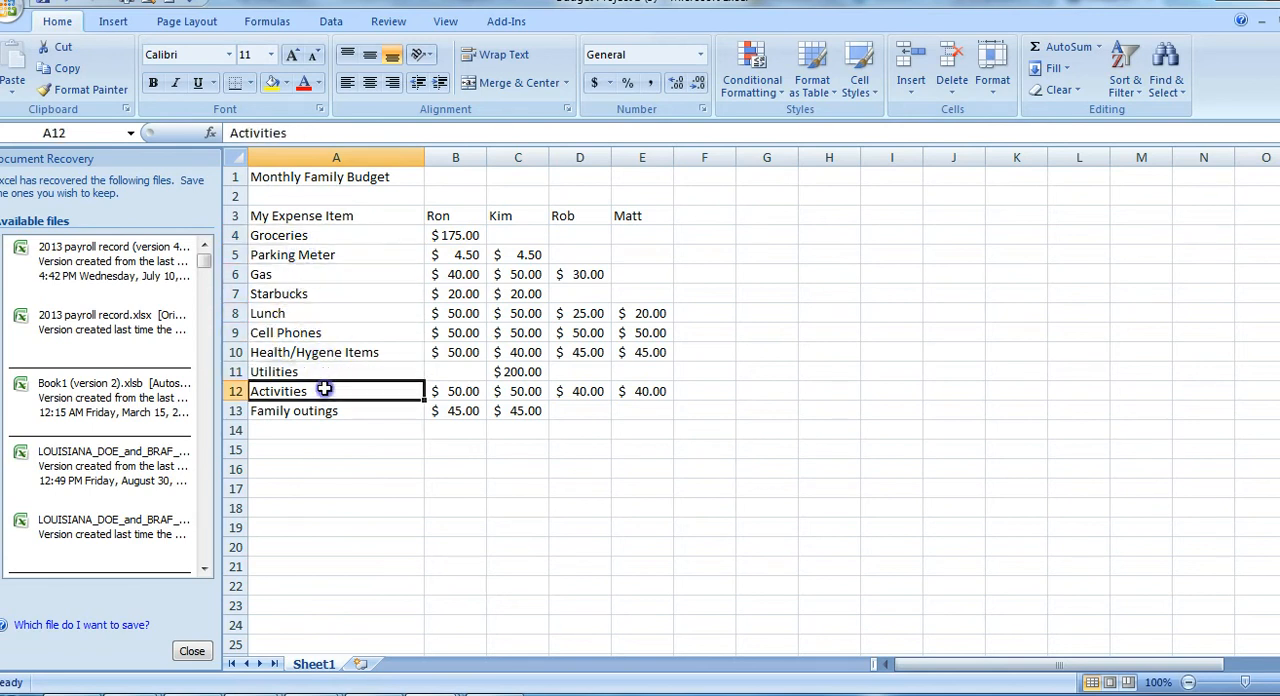
click(333, 411)
Examine the family-member headings in row 3 and the expense amounts listed beneath them
click(441, 214)
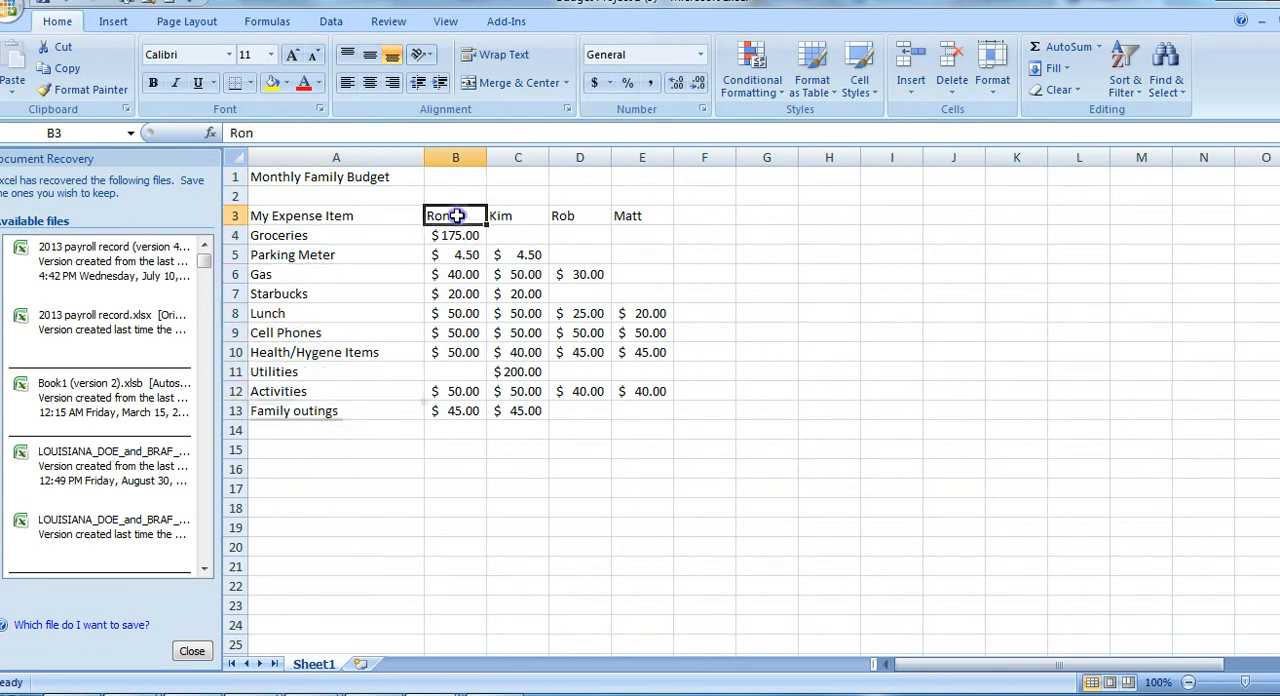
click(510, 215)
click(573, 216)
click(634, 216)
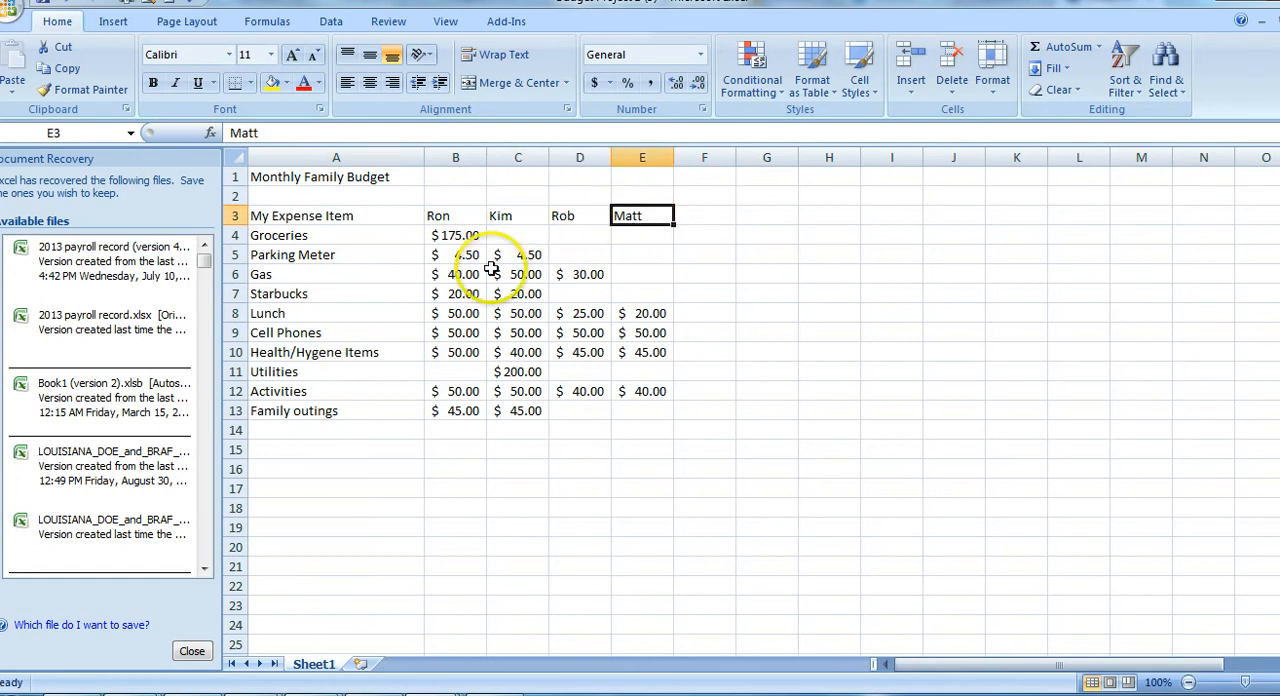
click(448, 237)
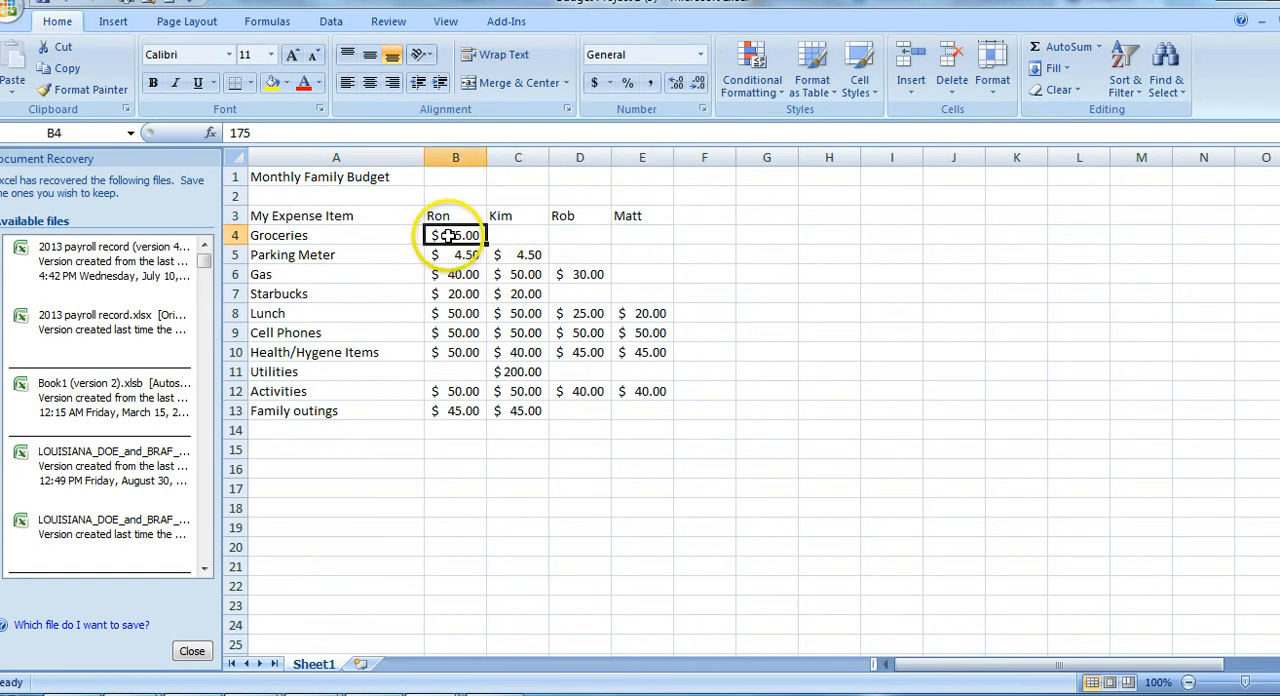
click(457, 256)
click(465, 294)
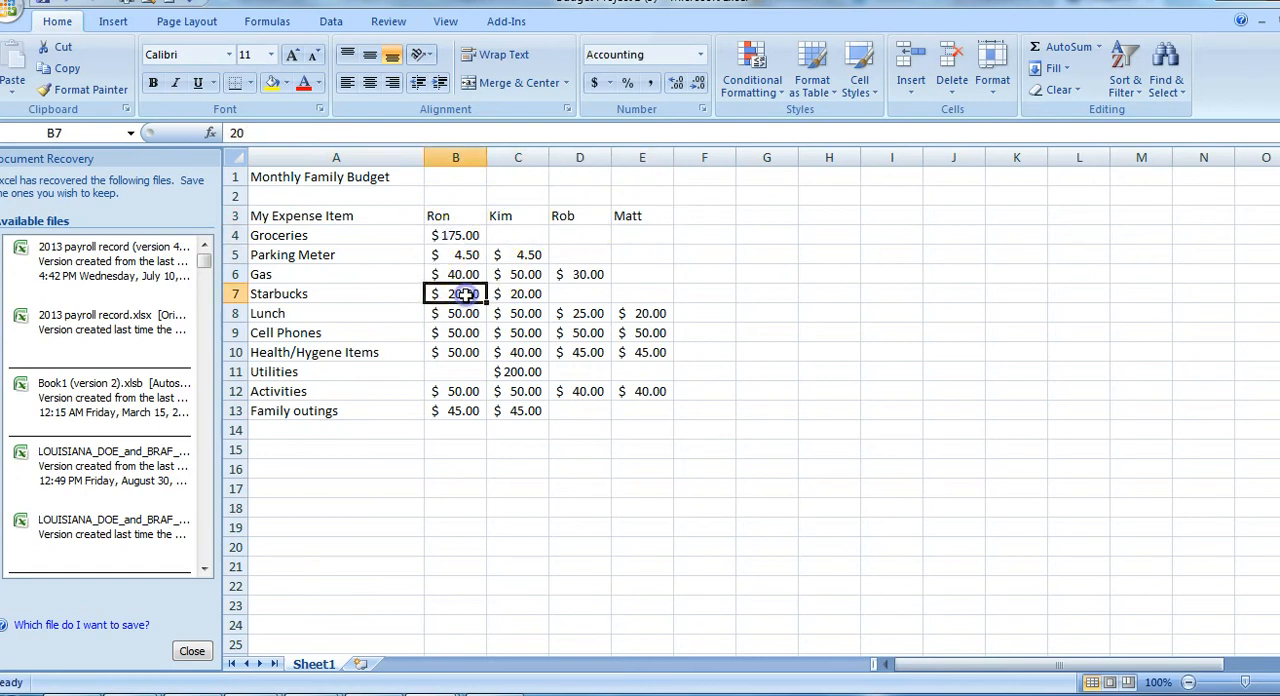
click(471, 316)
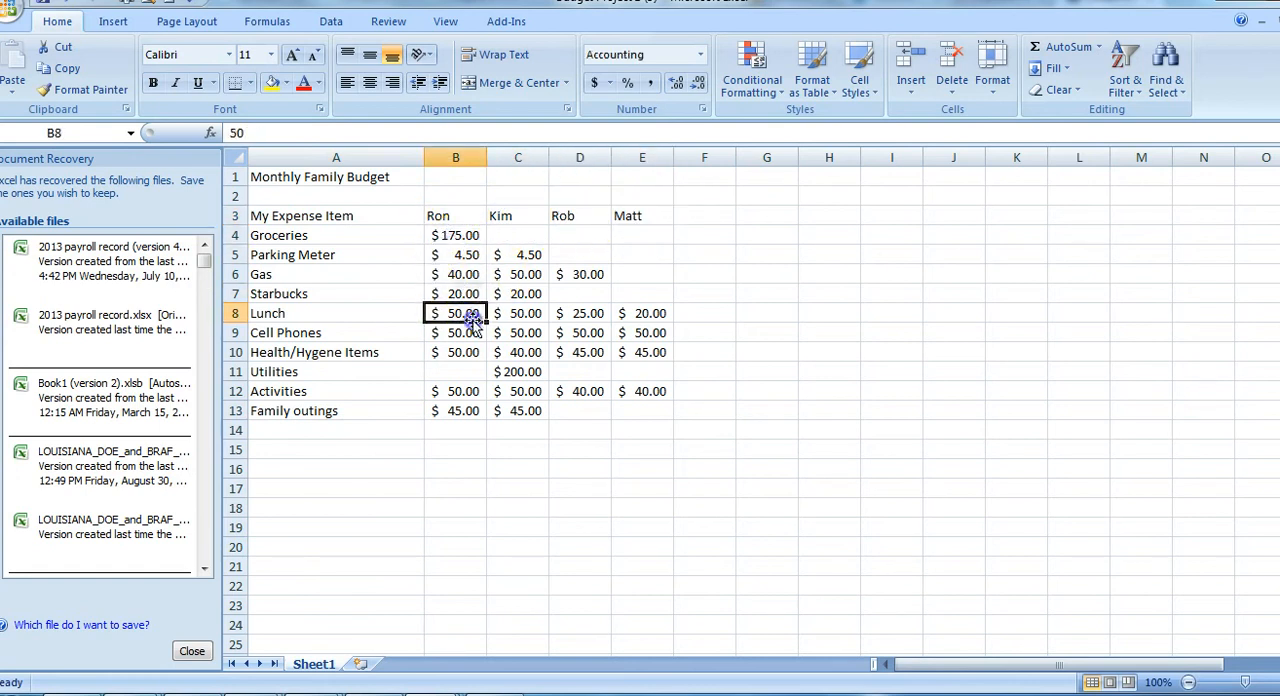
click(455, 237)
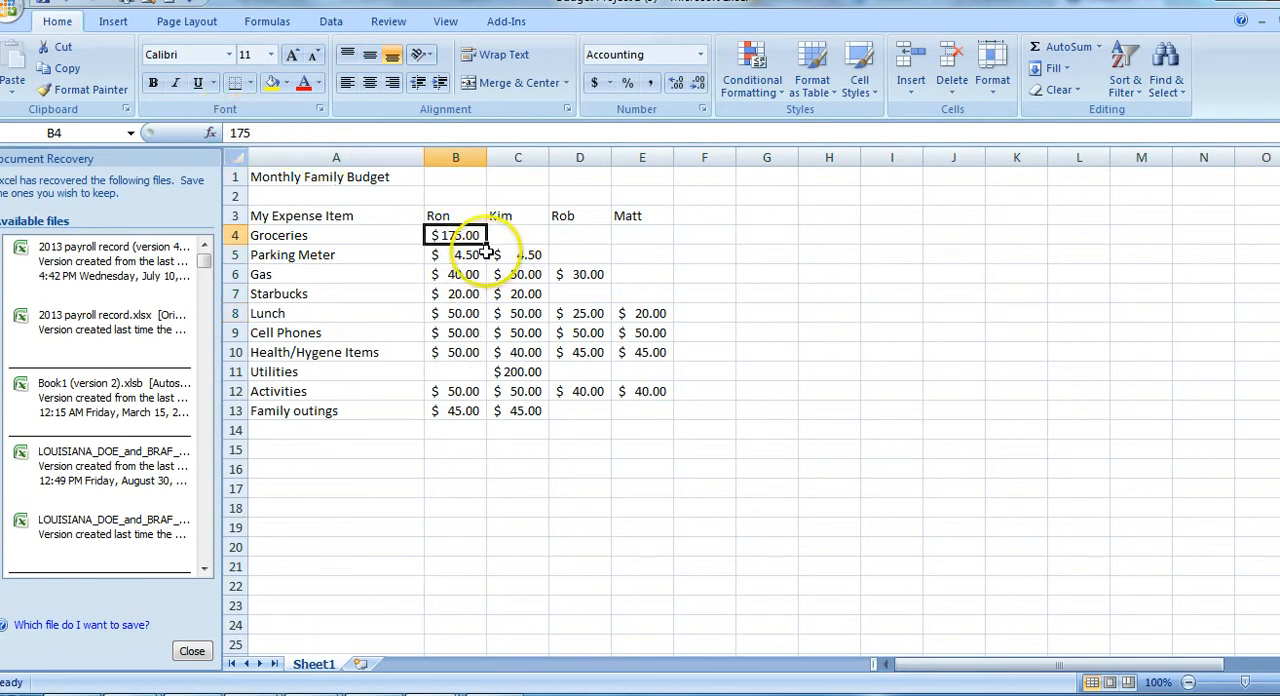
click(537, 288)
click(524, 353)
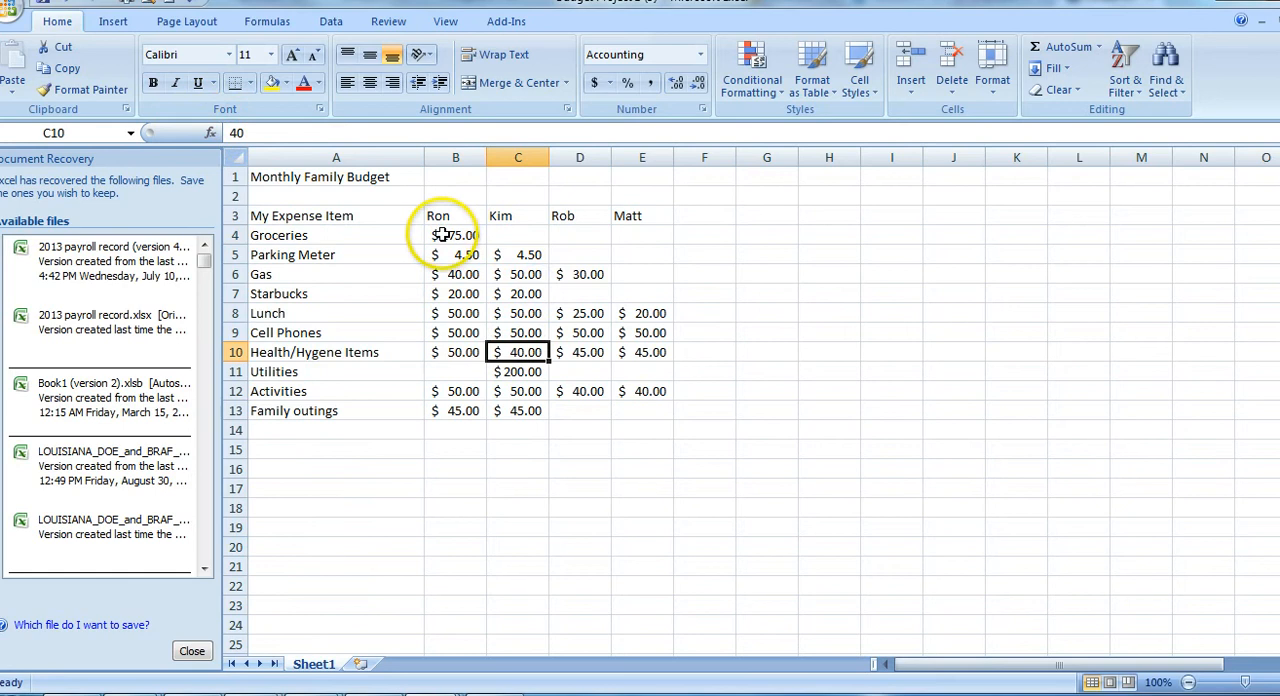
Format the expense amounts in B4:E13 with the Number category and two decimal places
drag(442, 235, 650, 402)
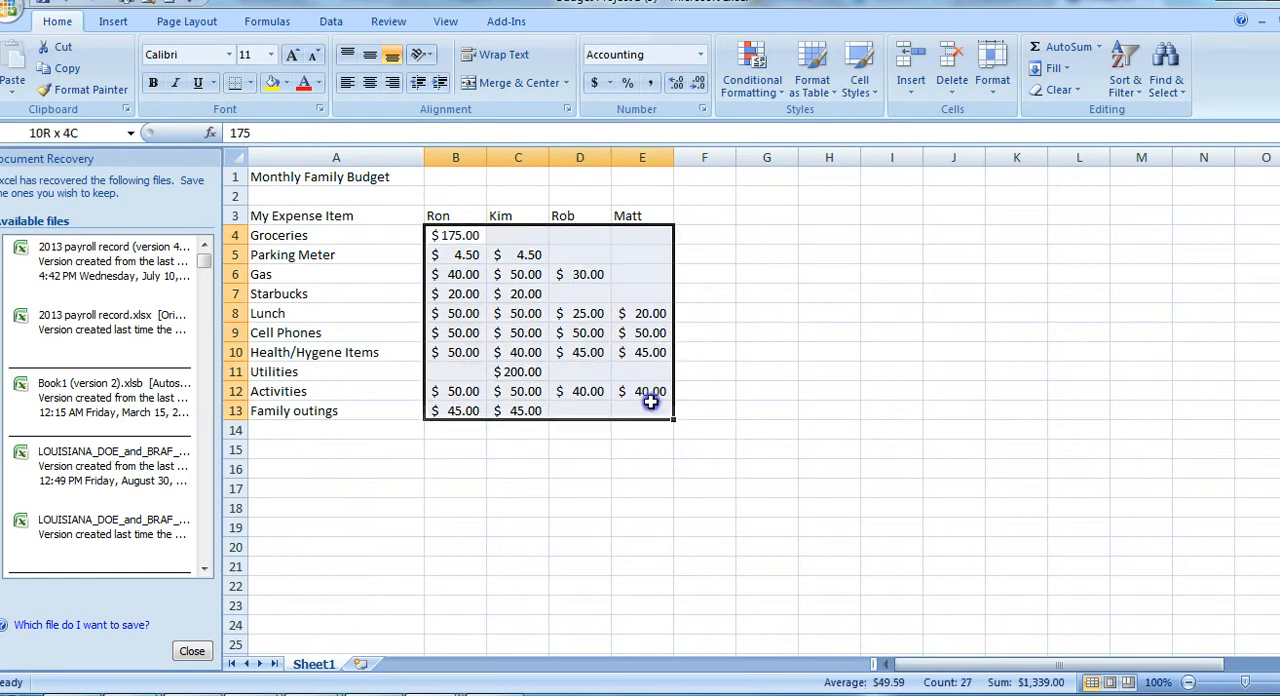
right_click(536, 316)
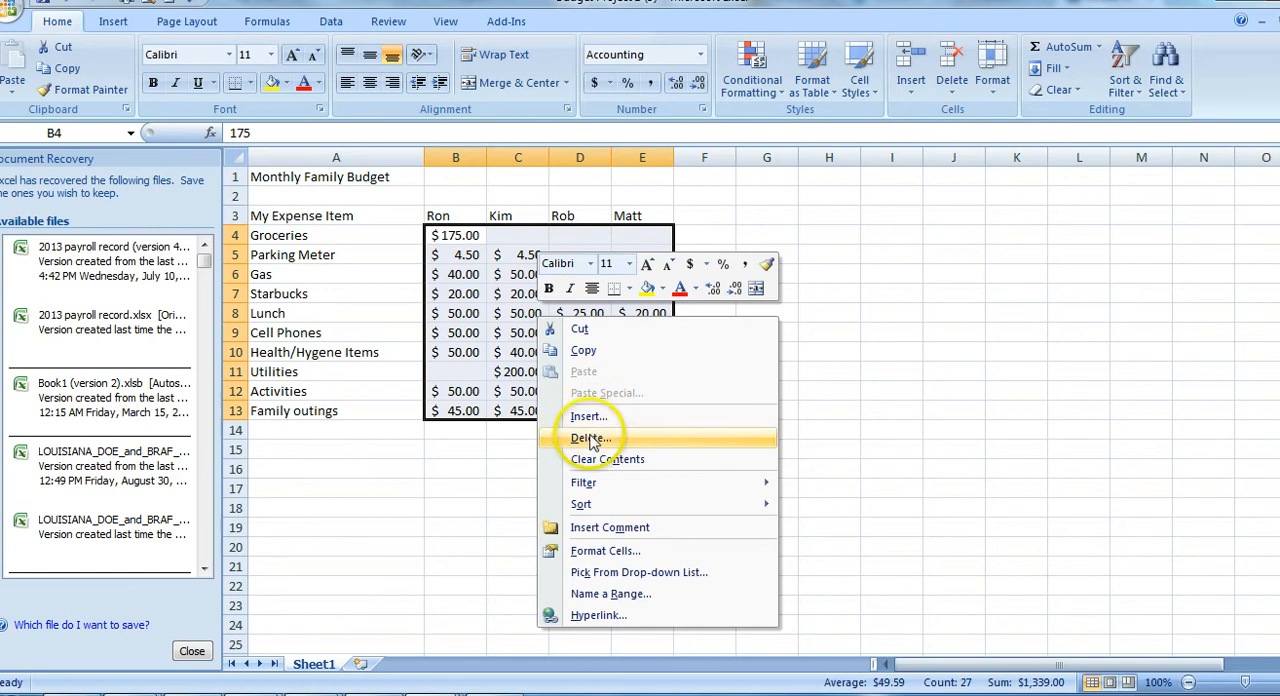
click(598, 551)
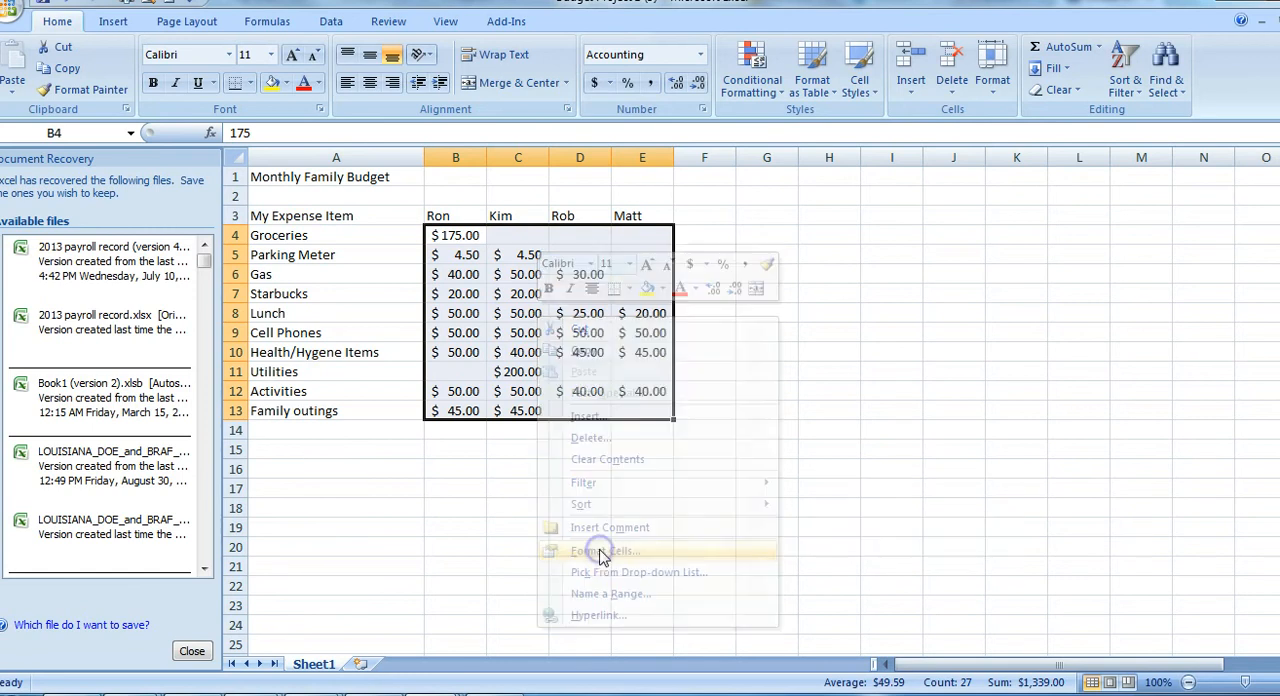
click(376, 287)
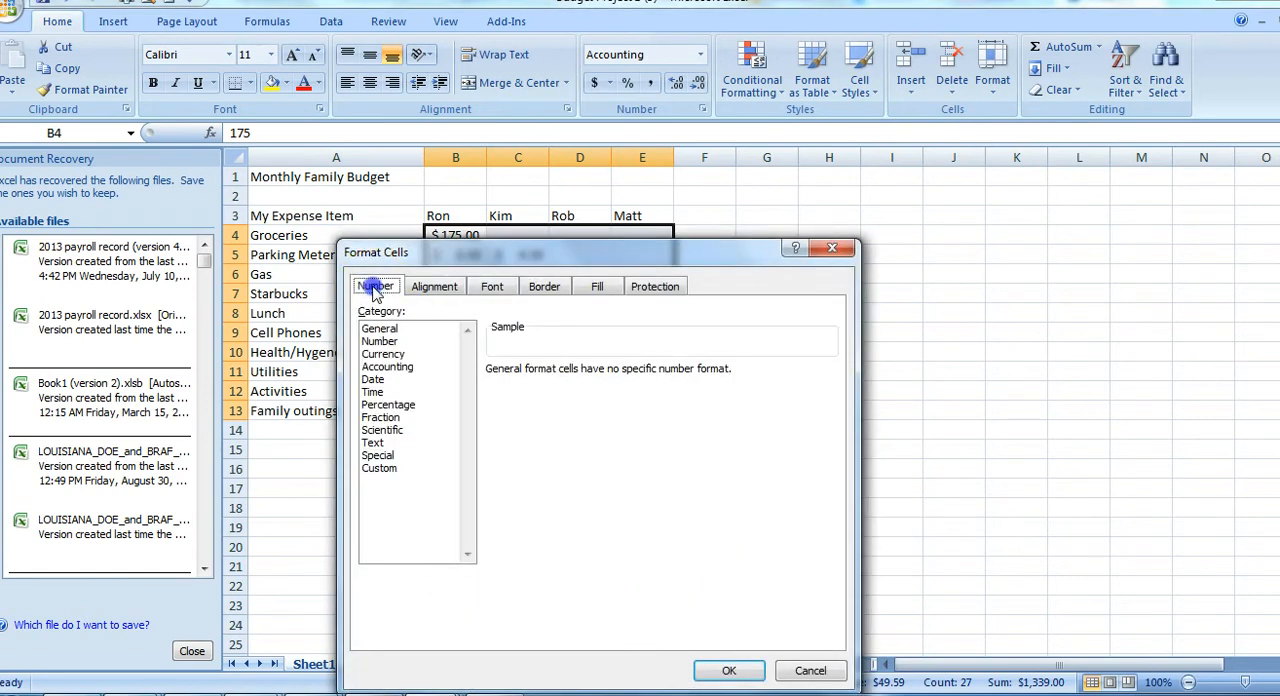
click(383, 341)
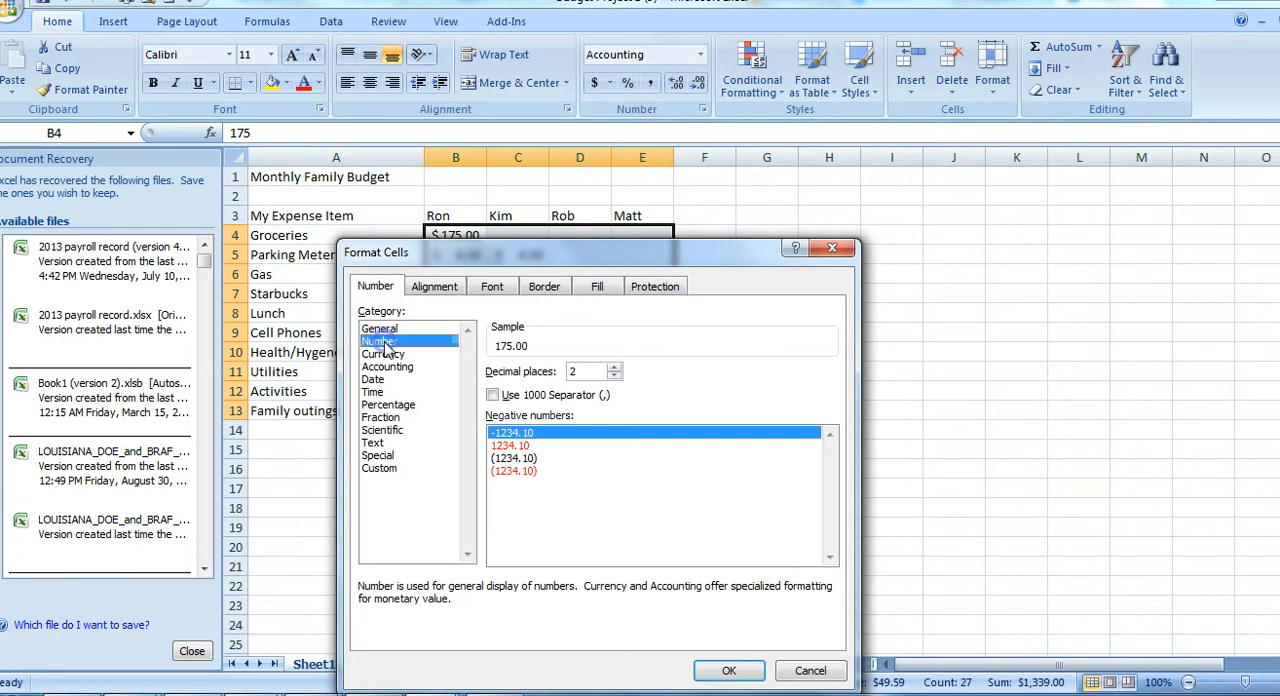
click(731, 672)
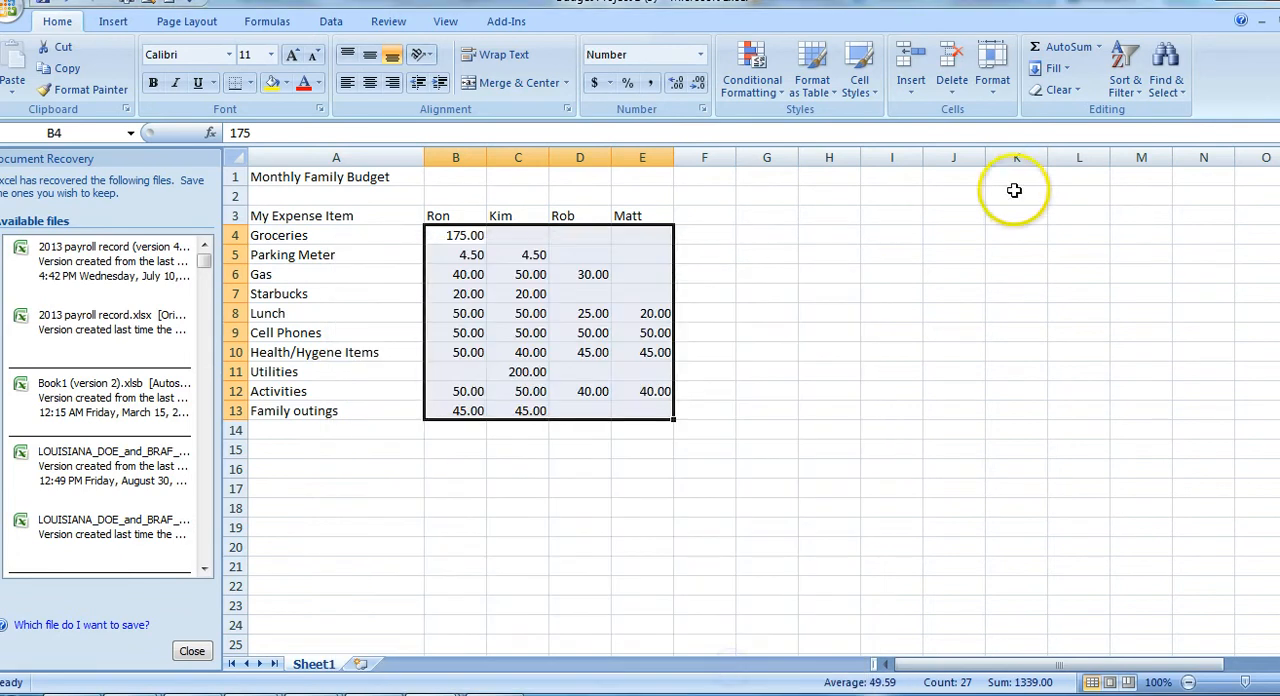
click(895, 314)
Format the expense amounts in B4:E13 as Currency with the $ symbol and two decimal places
click(451, 238)
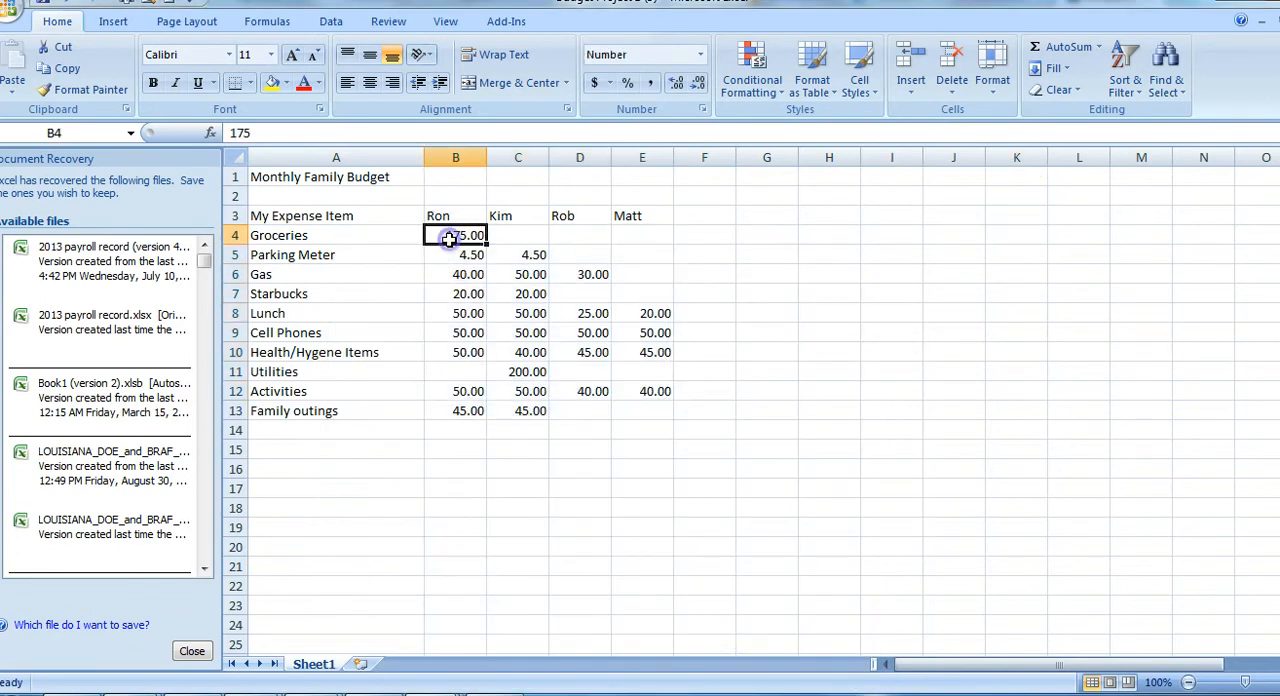
drag(451, 236, 634, 408)
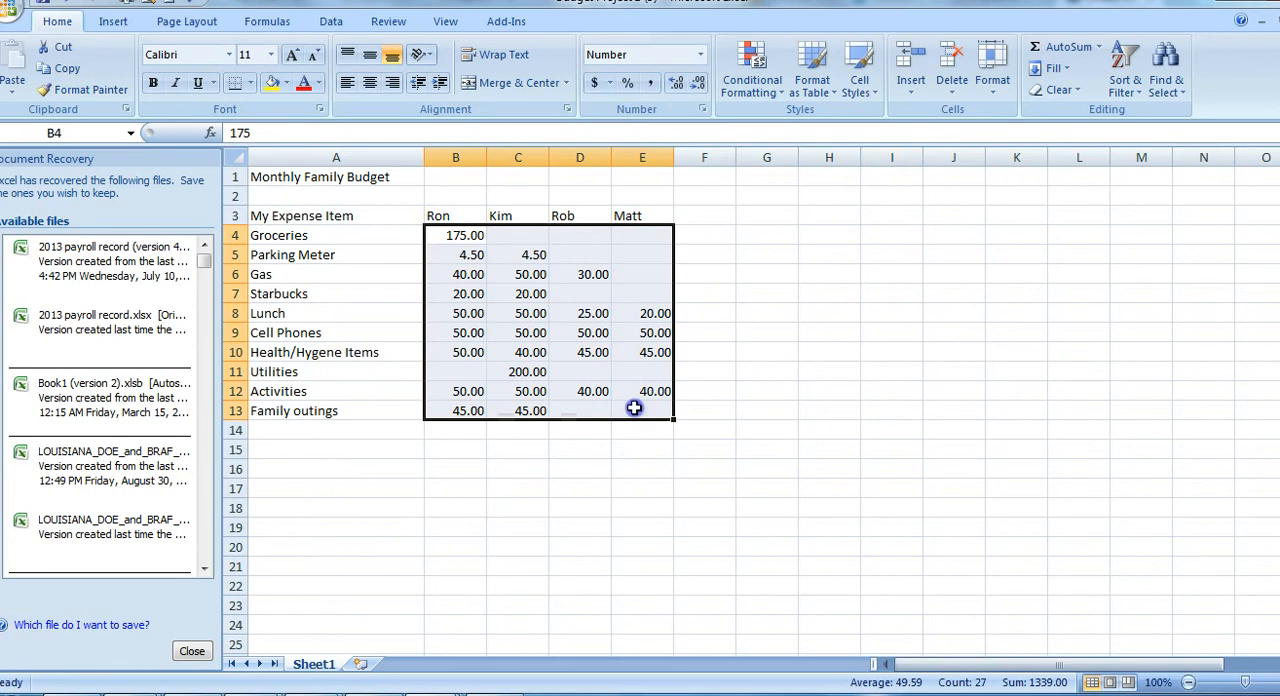
right_click(477, 256)
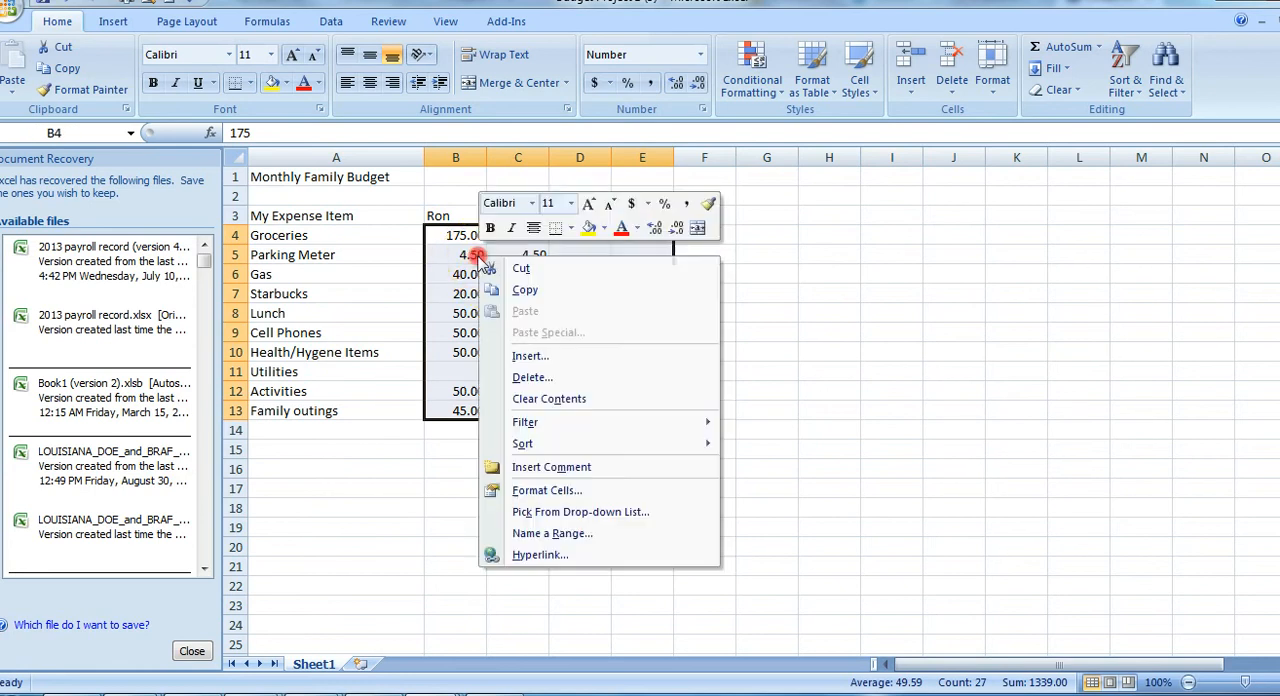
click(551, 492)
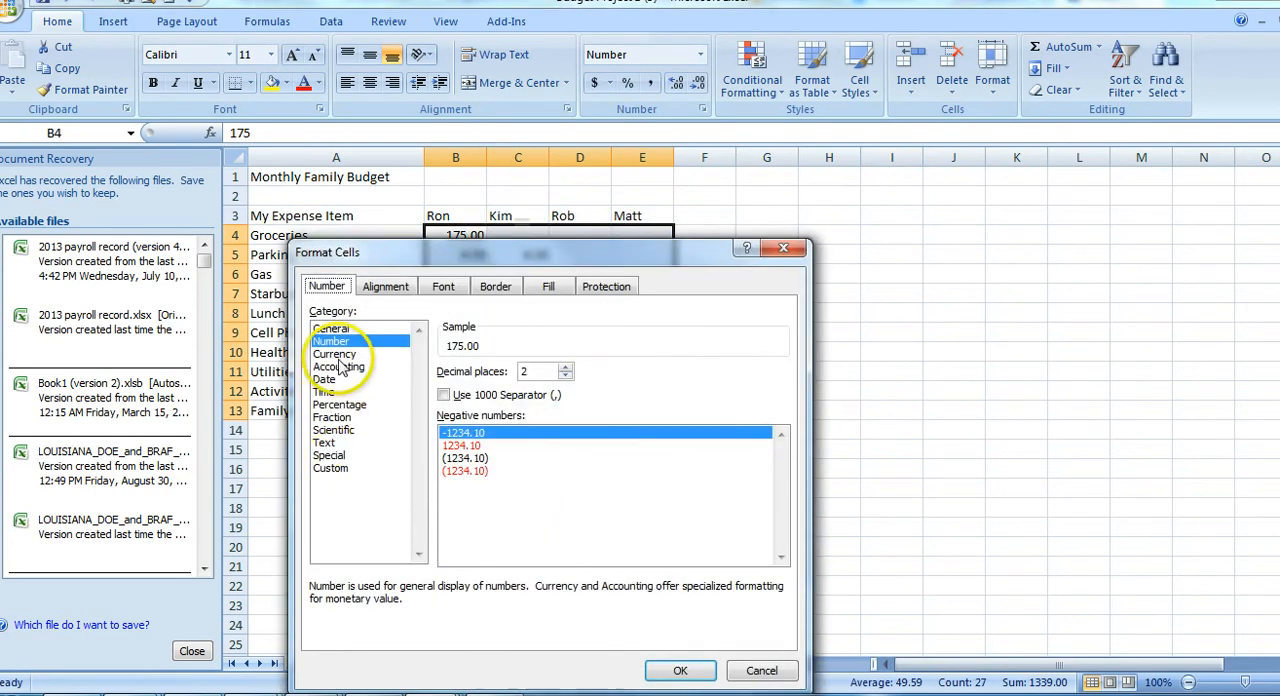
click(335, 354)
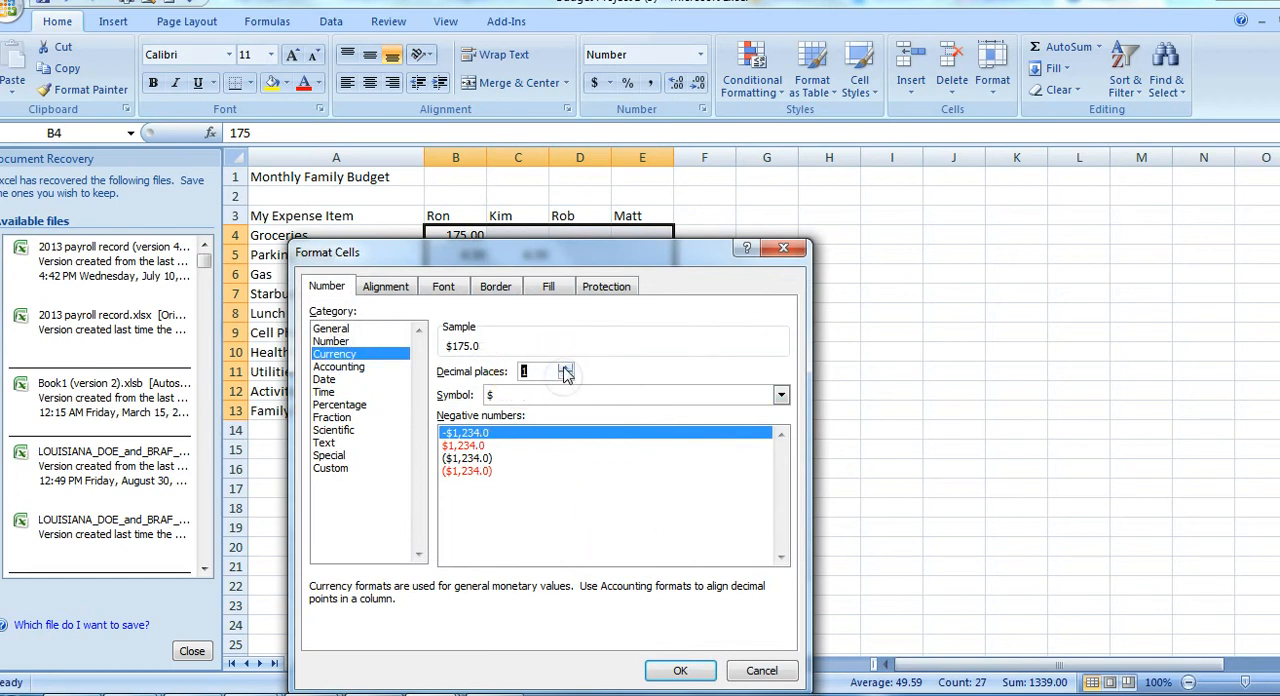
click(677, 667)
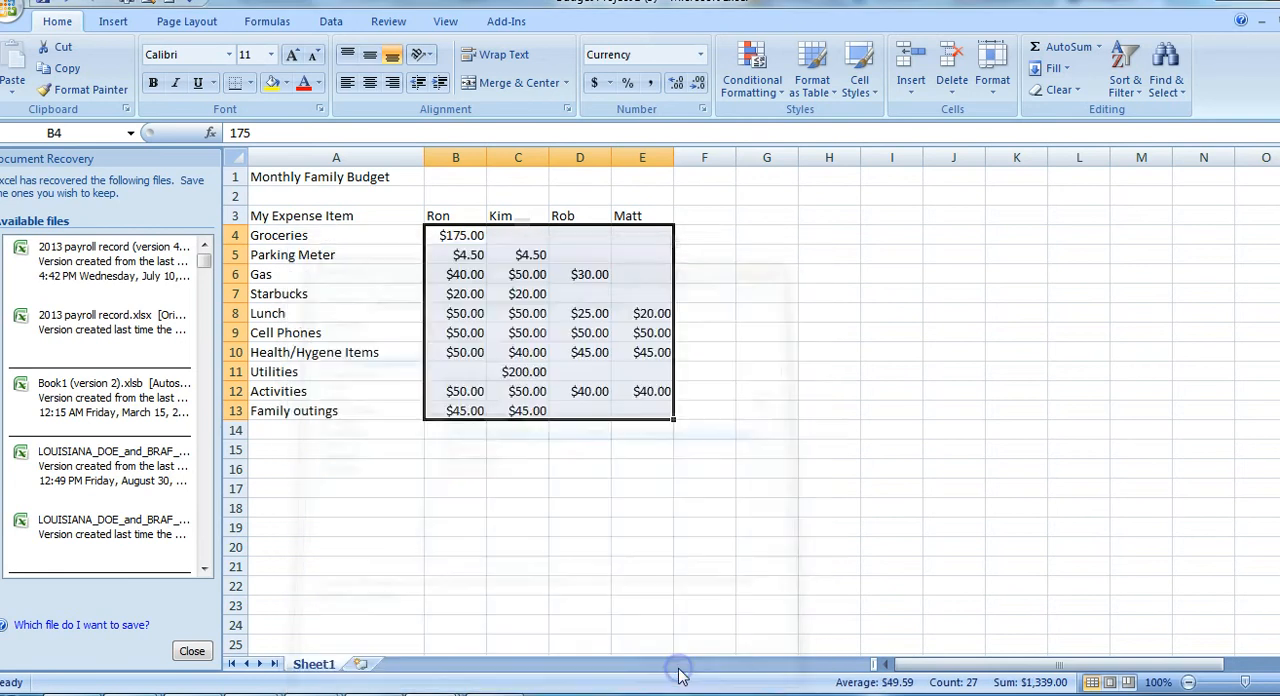
click(893, 390)
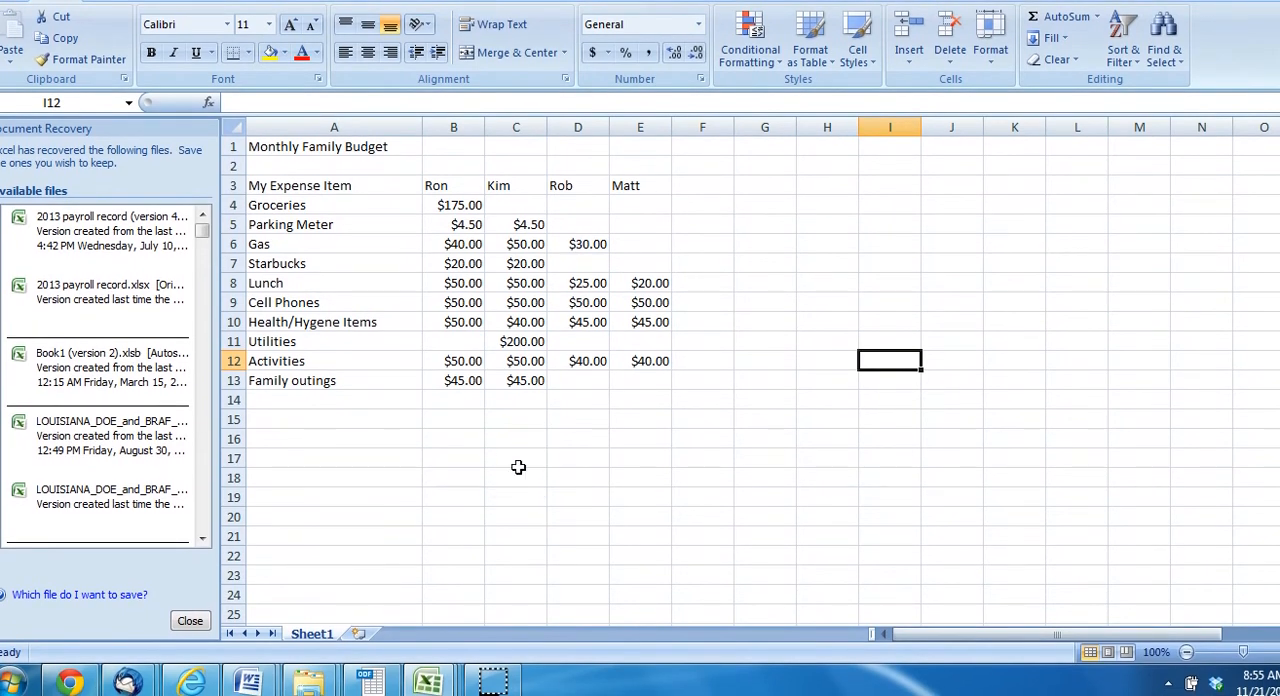
Switch to the Budget Project 2 (4) workbook and inspect the Last Updated label and its date in row 16
click(428, 681)
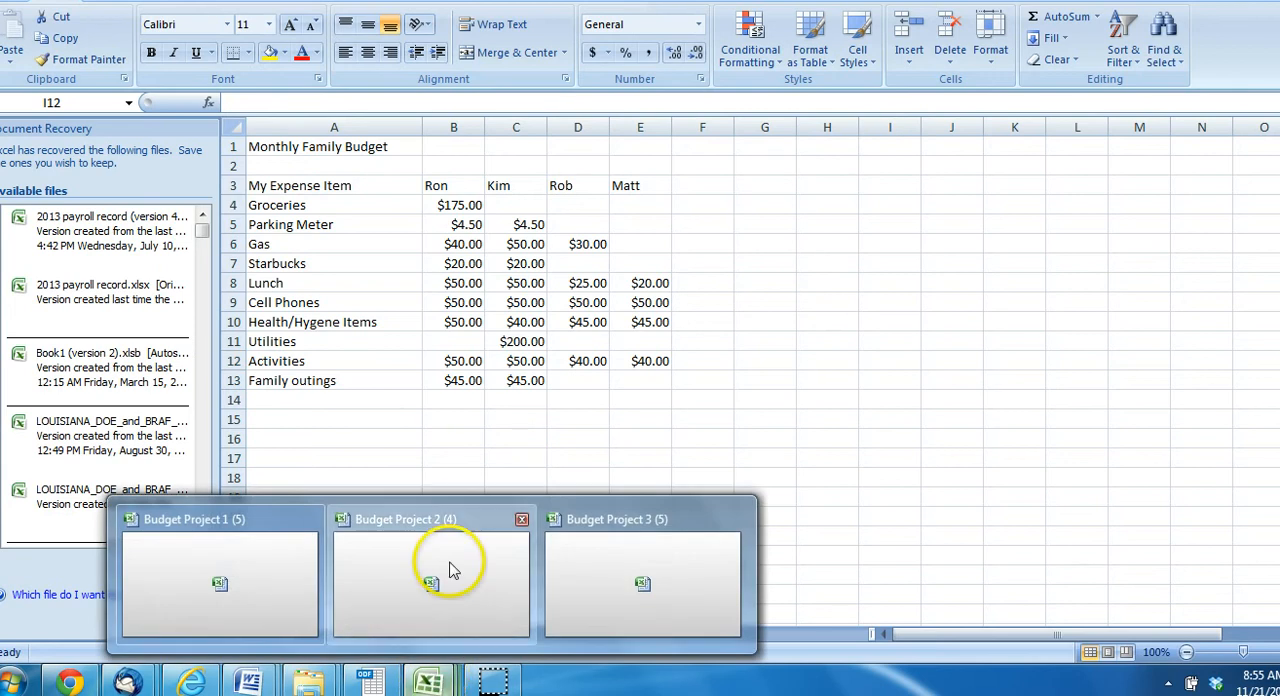
click(449, 570)
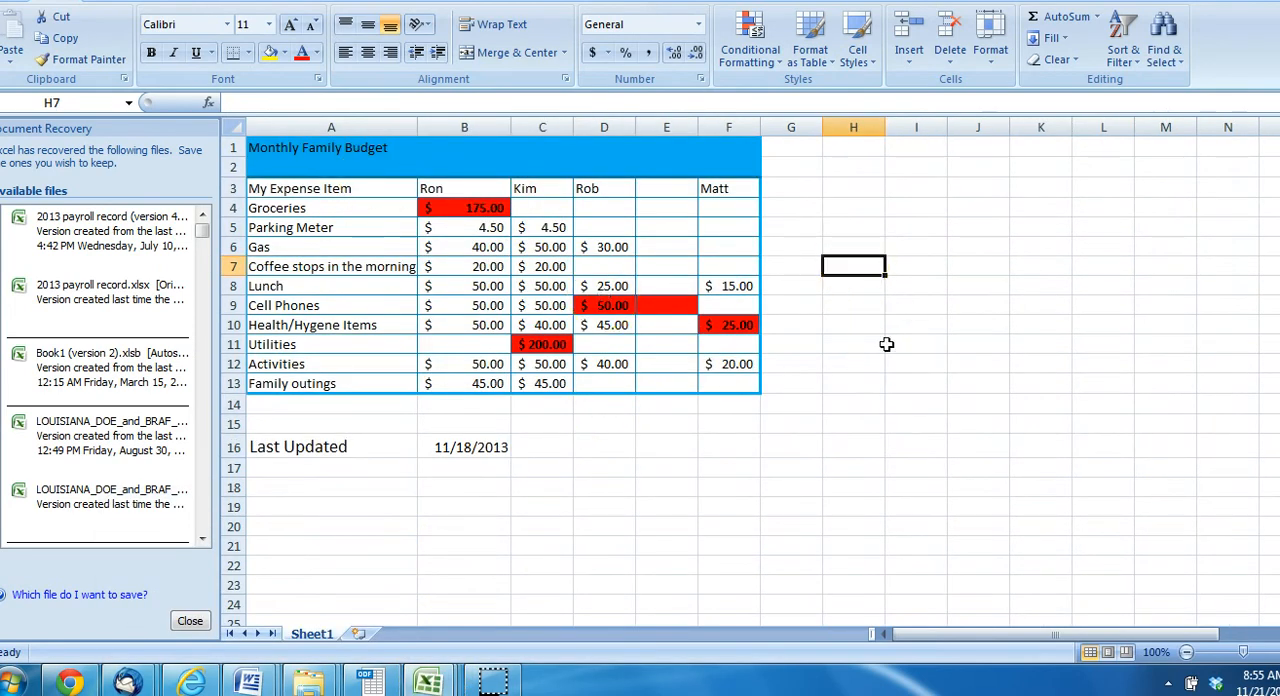
click(348, 448)
click(458, 448)
click(357, 437)
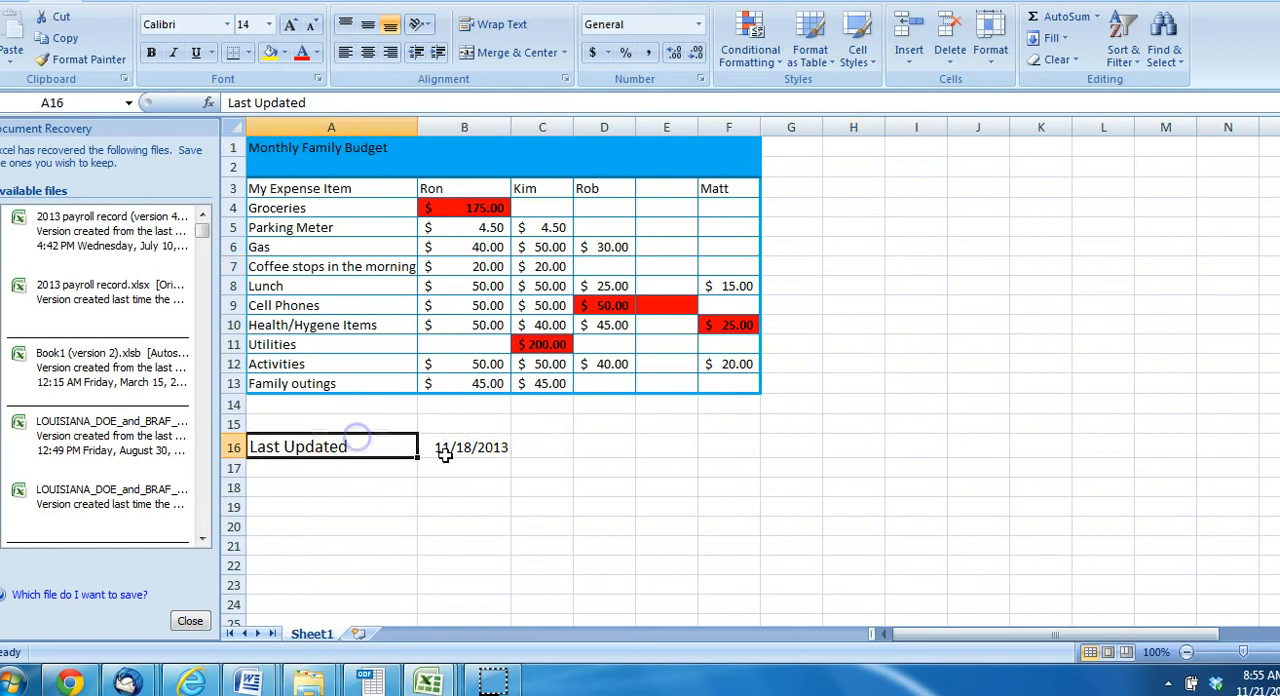
click(463, 447)
click(368, 441)
click(460, 447)
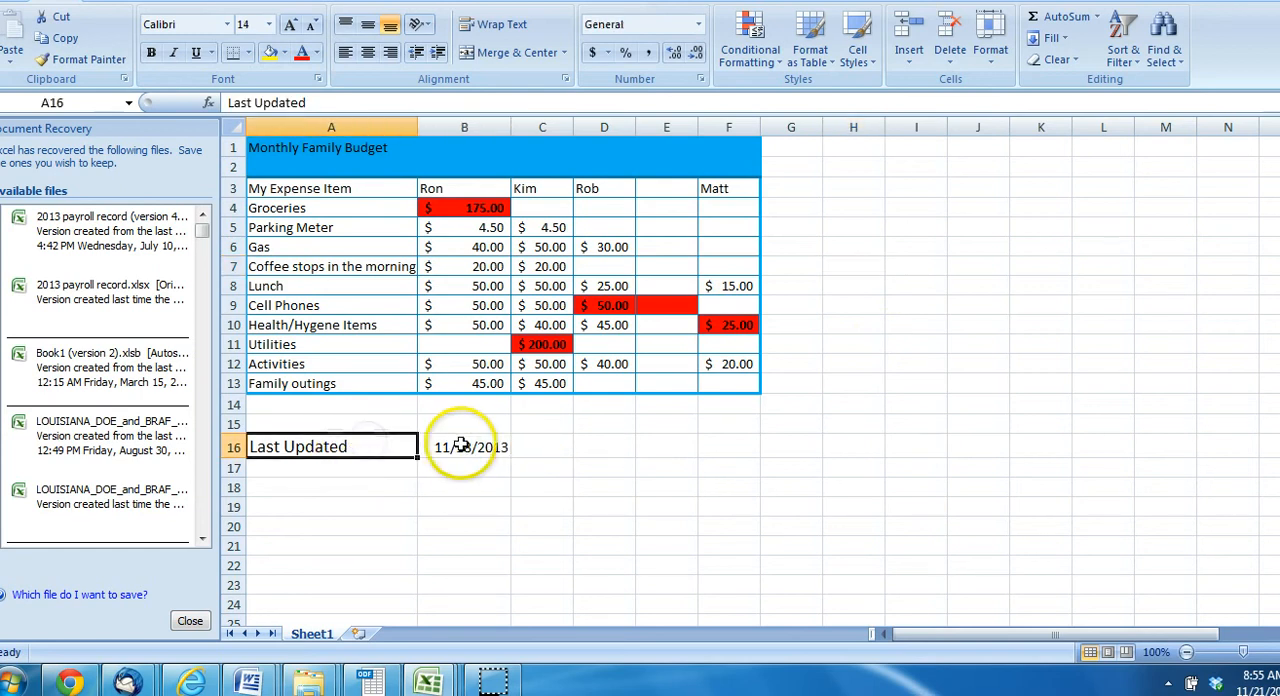
click(461, 445)
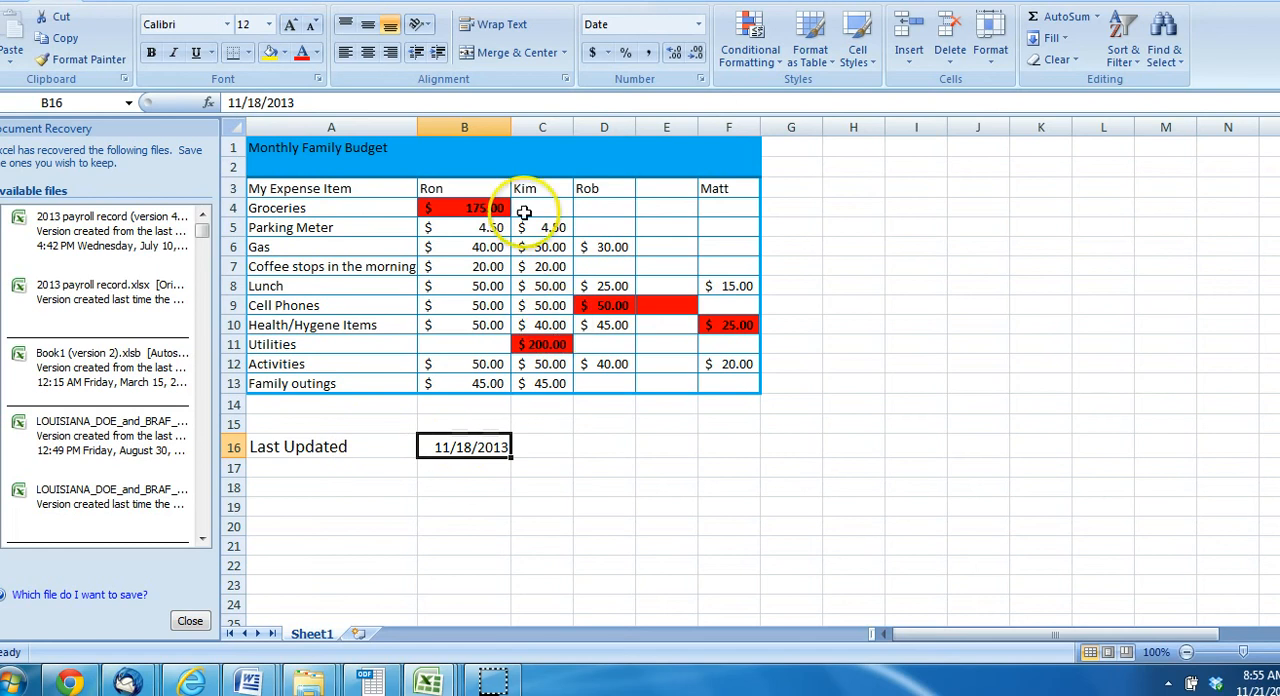
Narrow column B until the date in B16 no longer fits, and widen it again to fit the full date
drag(510, 130, 489, 132)
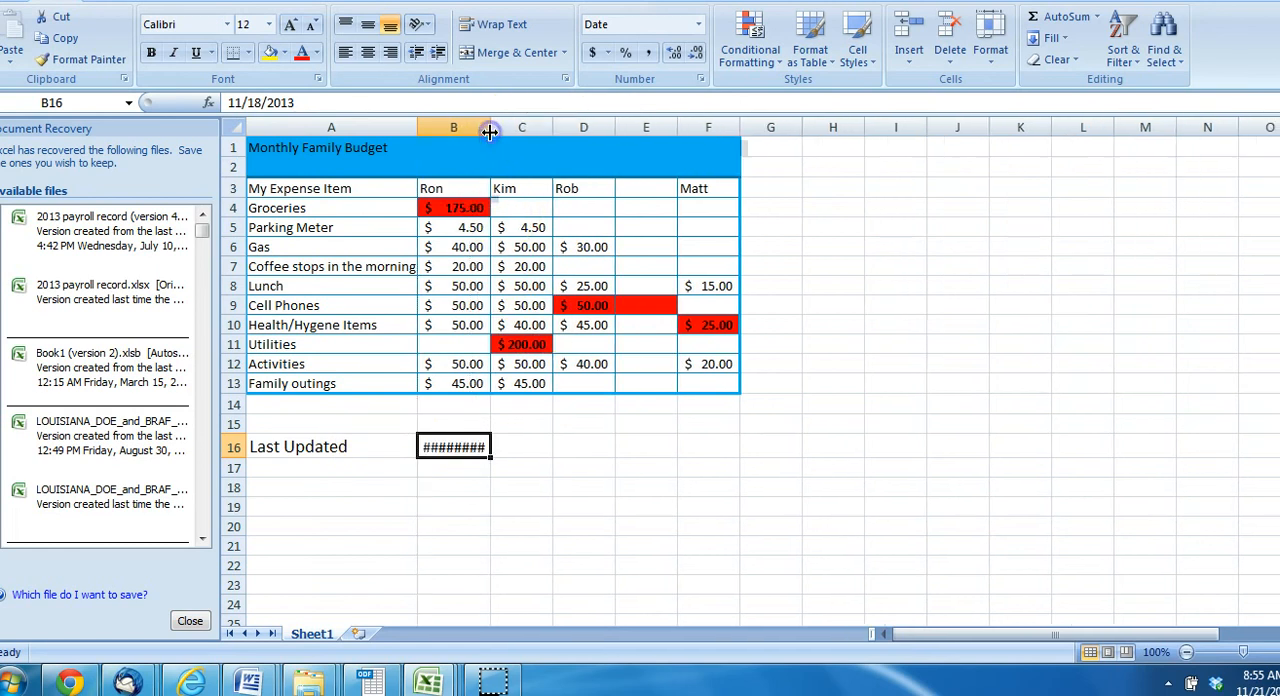
click(456, 448)
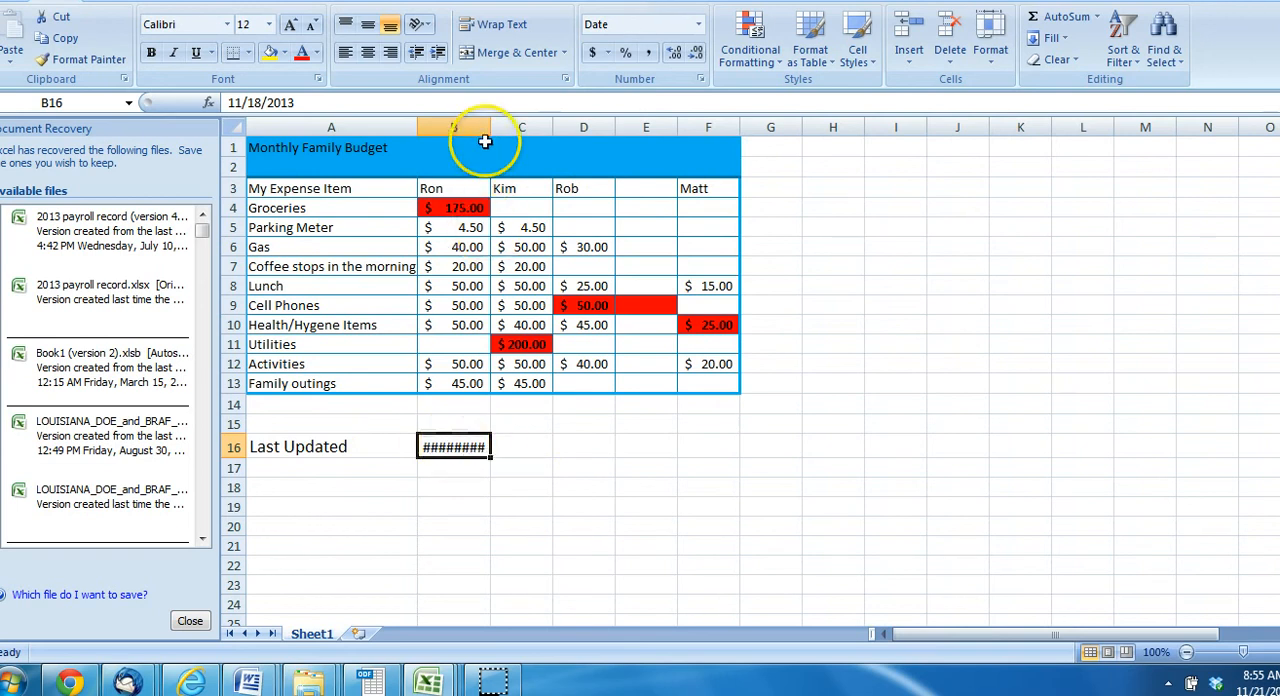
drag(490, 128, 507, 133)
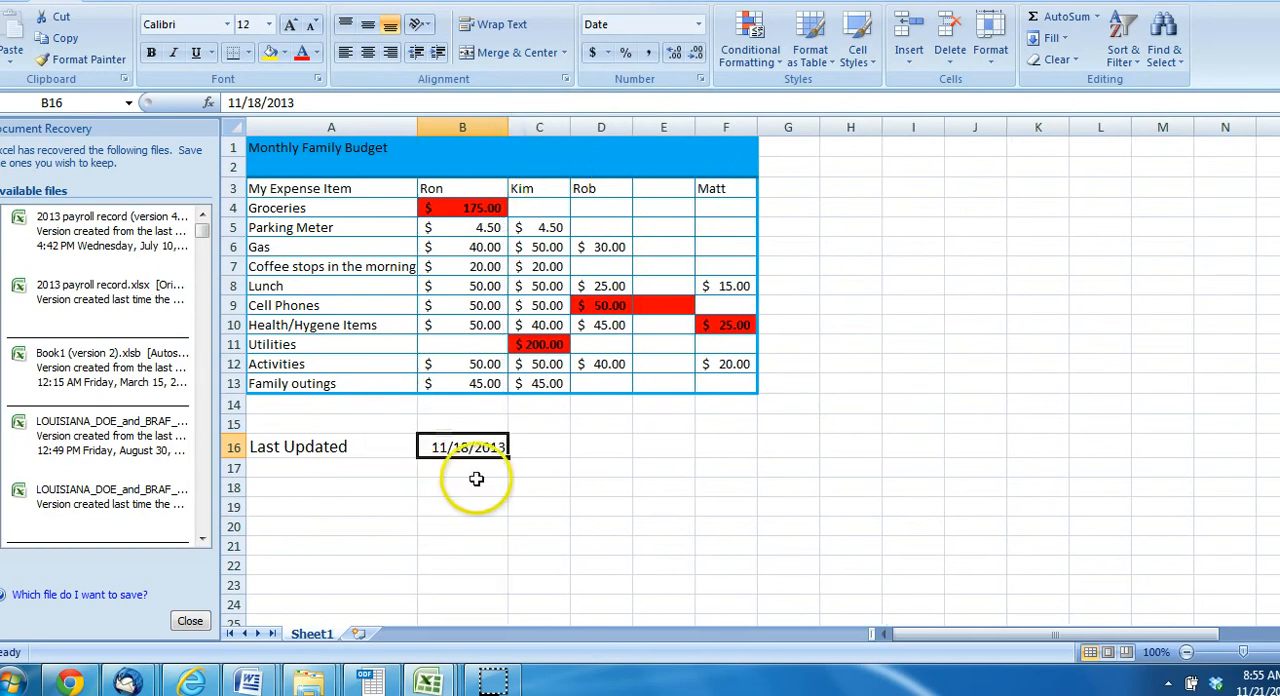
click(461, 448)
click(367, 453)
click(468, 450)
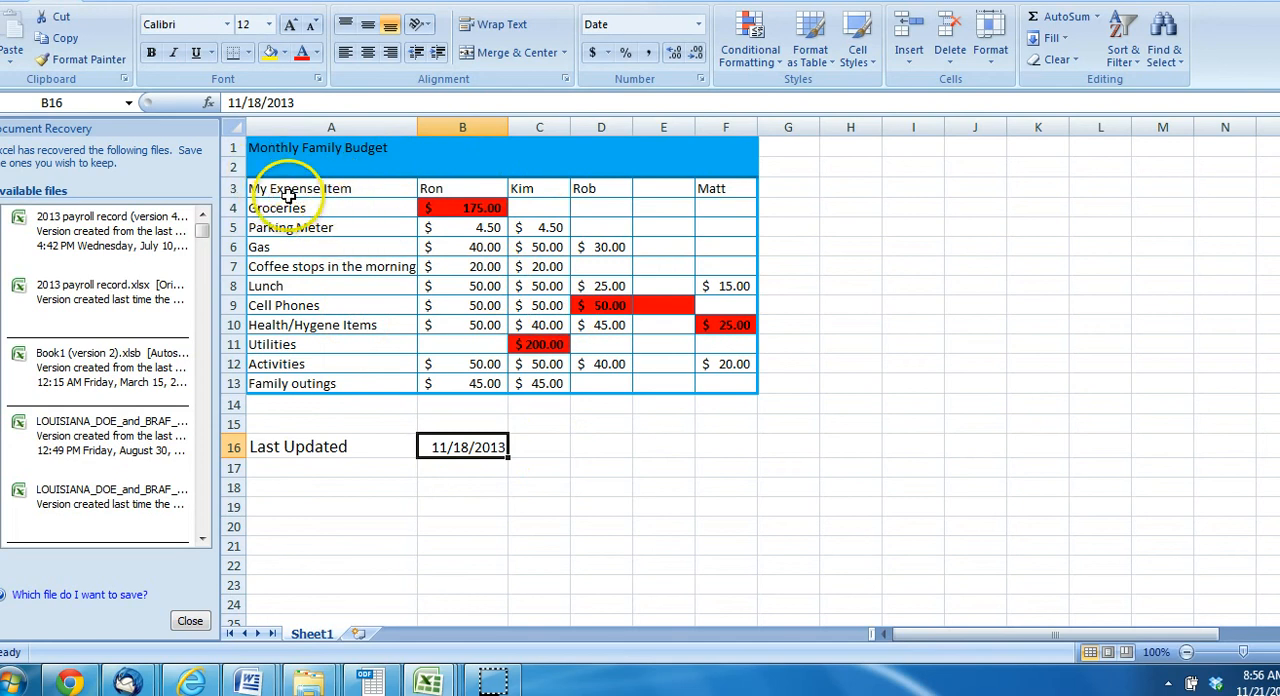
Remove all borders from the budget table in A3:F13
drag(285, 190, 719, 385)
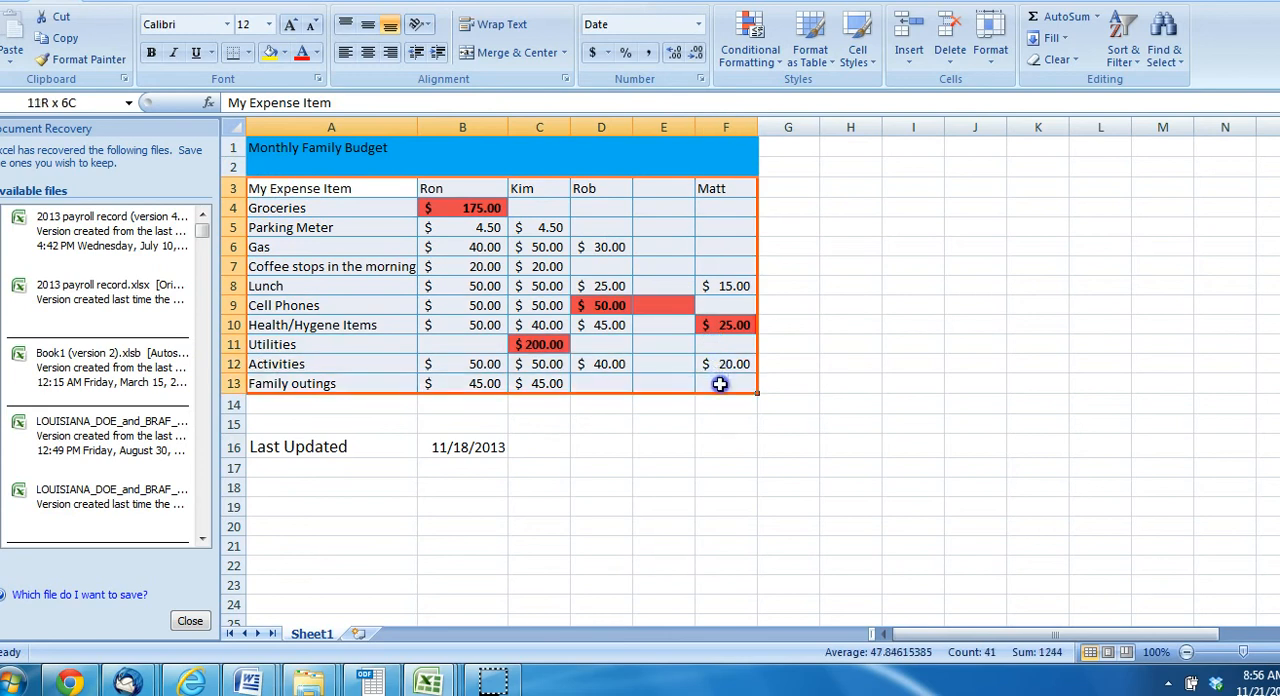
right_click(378, 286)
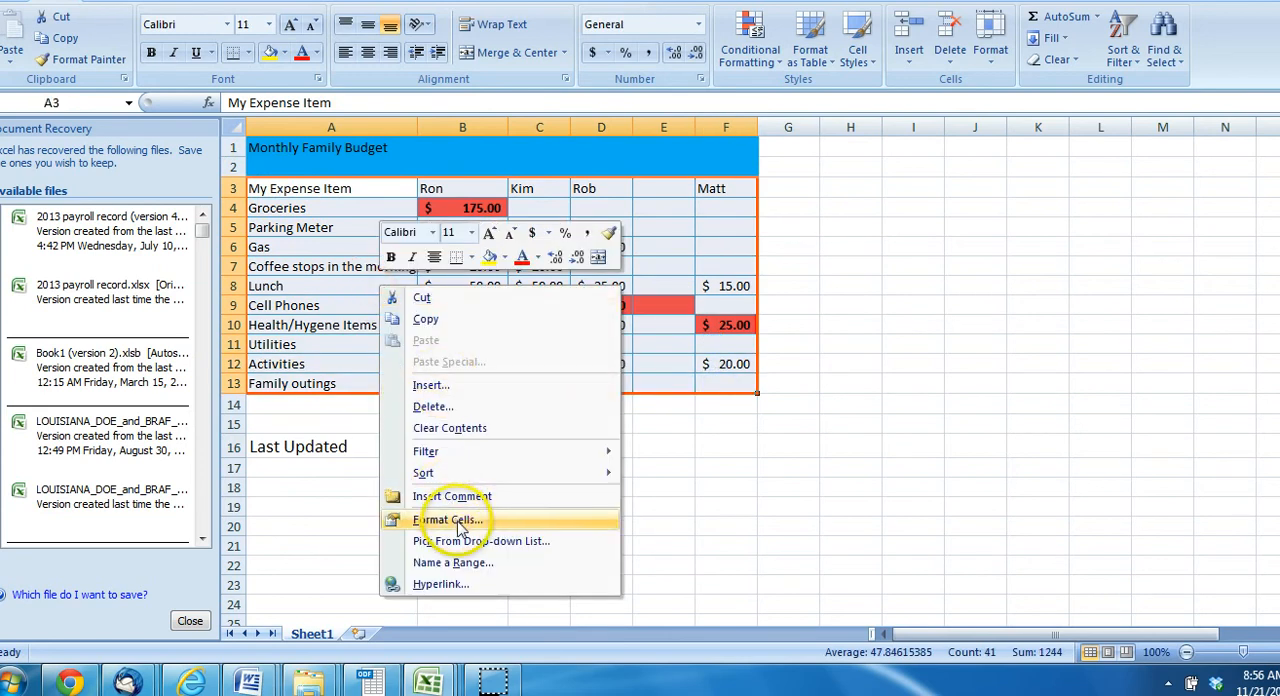
click(460, 527)
click(403, 261)
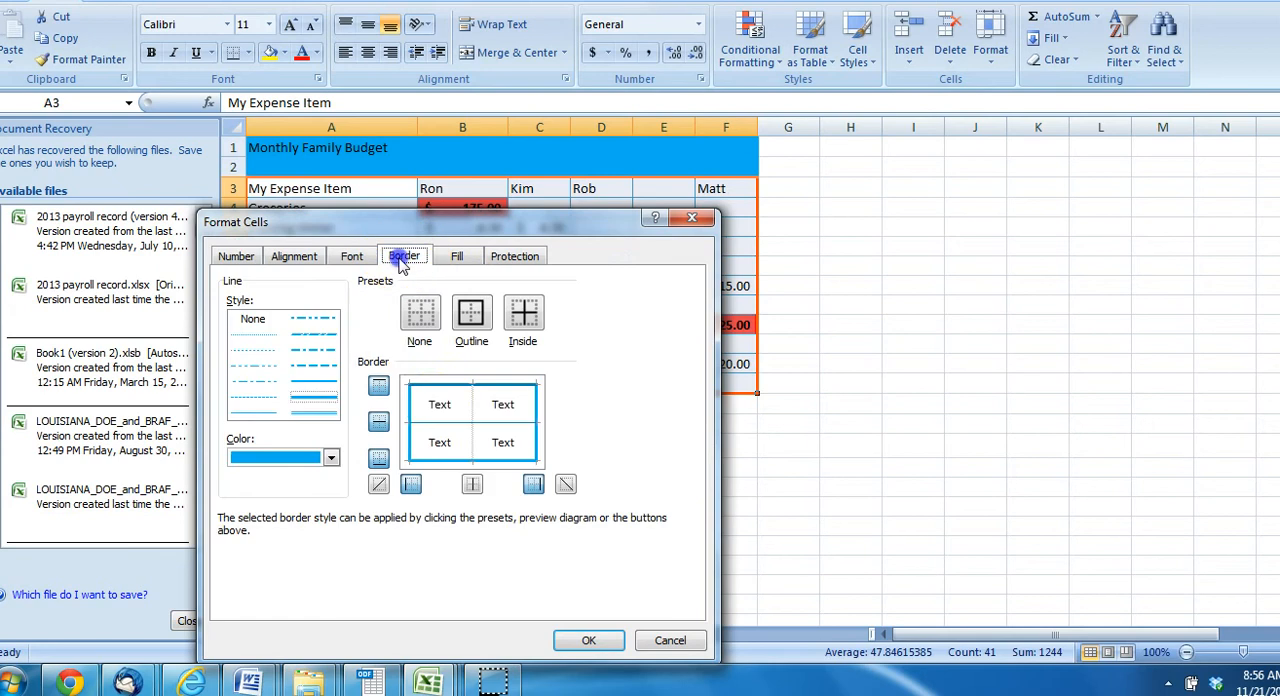
click(420, 316)
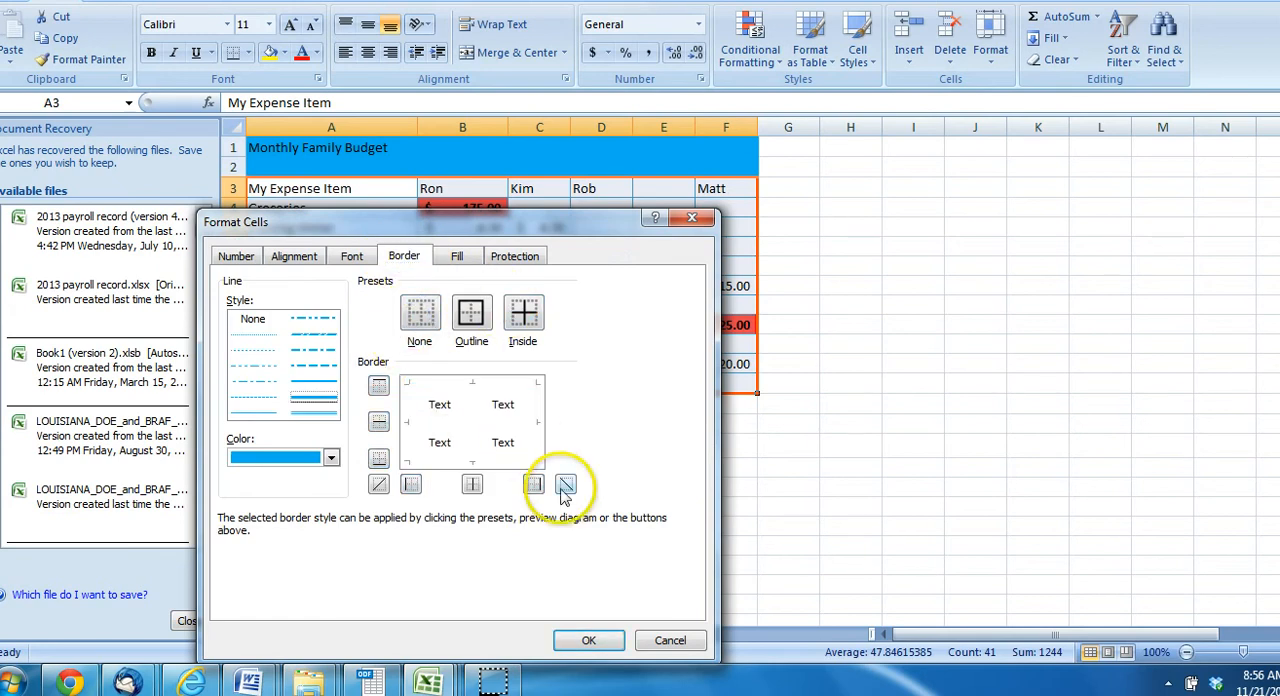
click(590, 641)
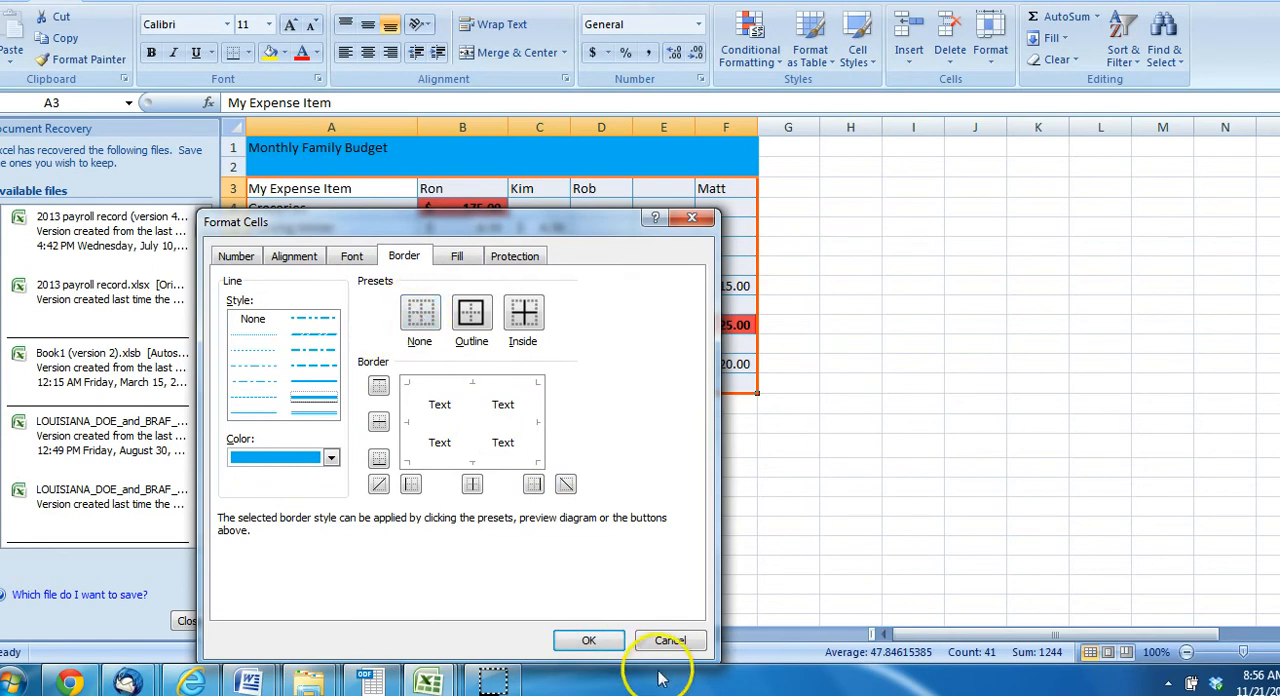
click(590, 641)
click(967, 420)
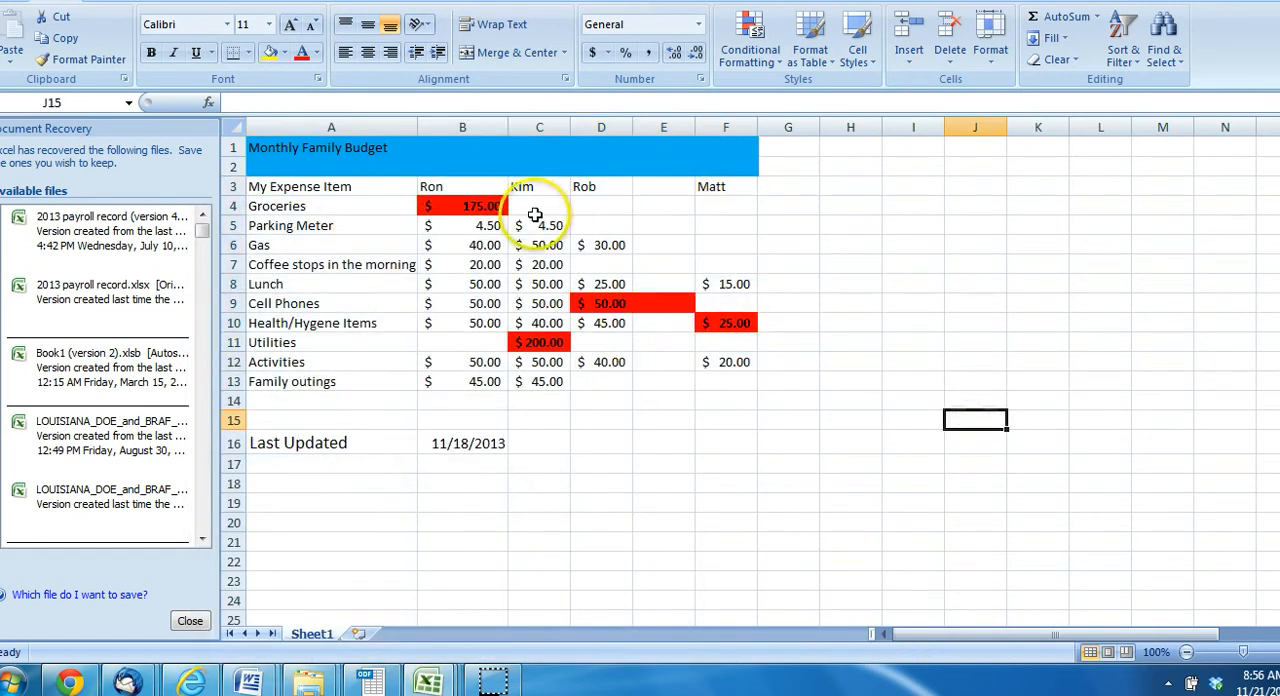
Apply a thick green outline border around the budget table in A3:F13
drag(302, 188, 696, 379)
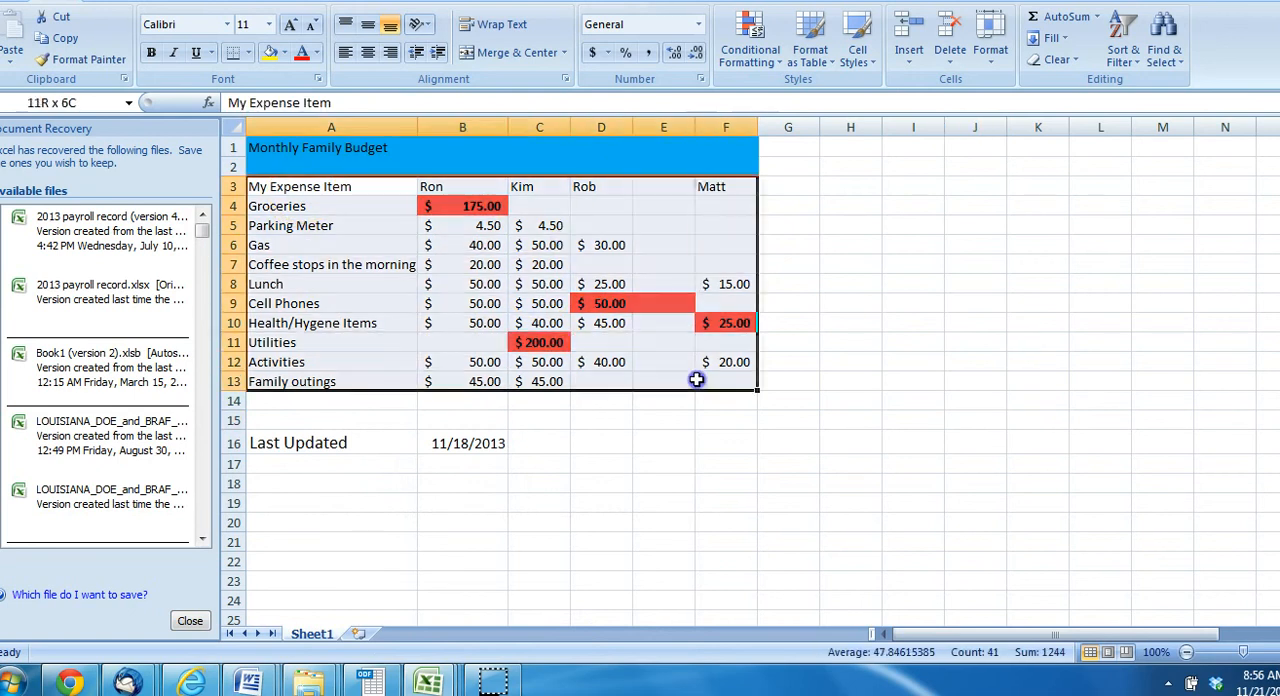
right_click(383, 287)
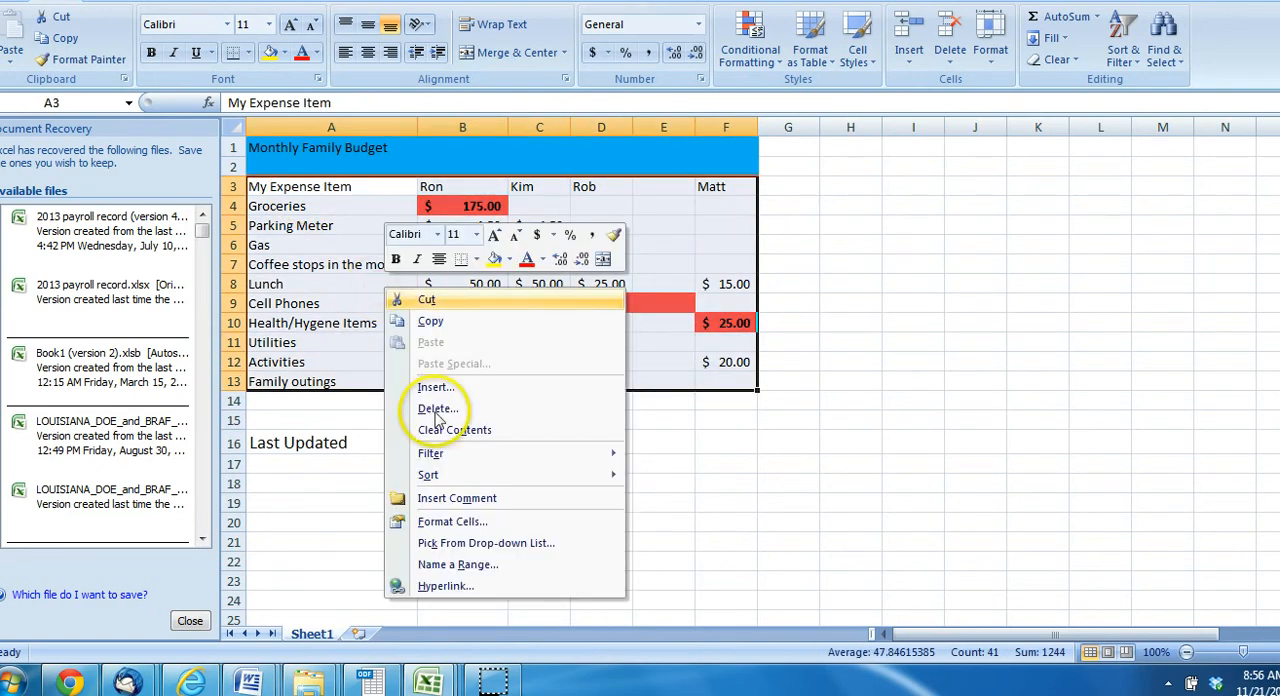
click(455, 520)
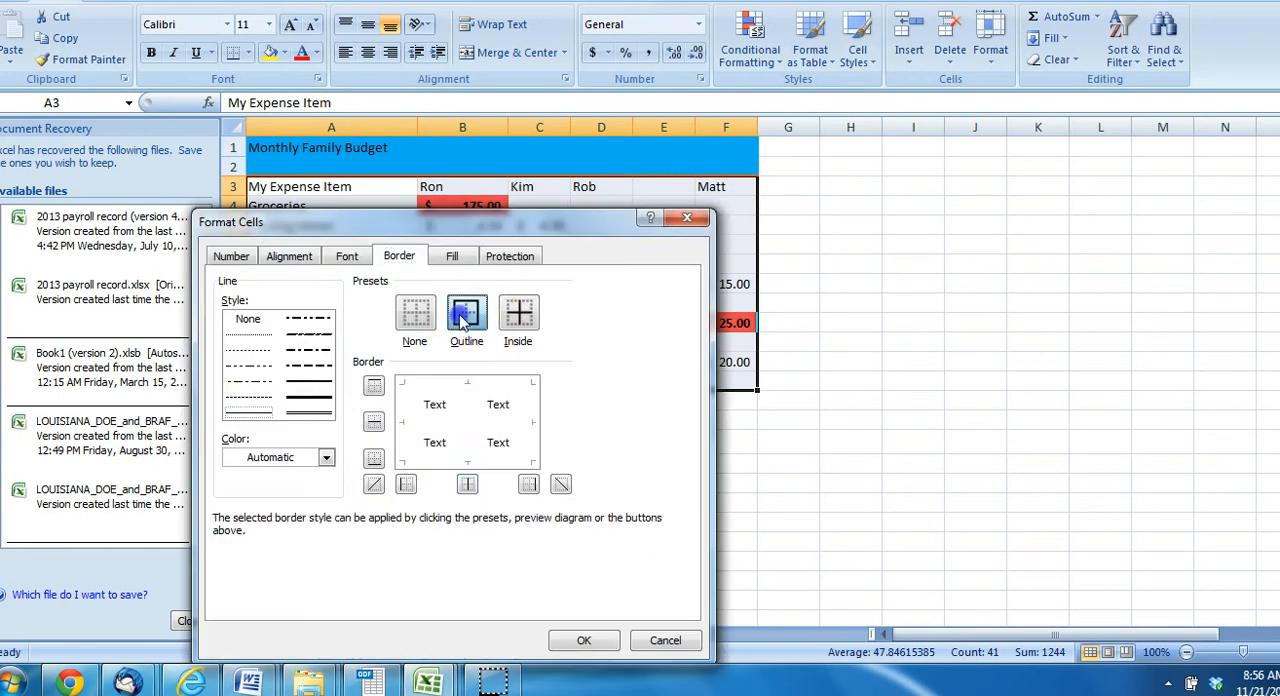
click(463, 318)
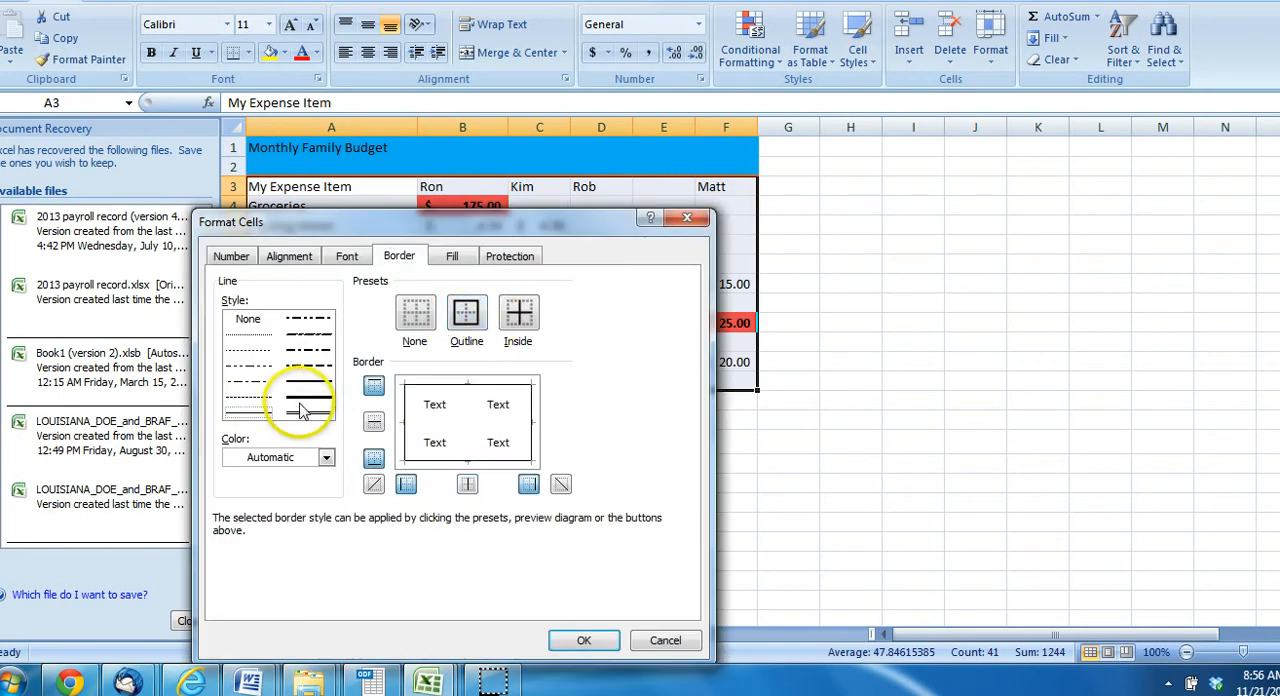
click(326, 457)
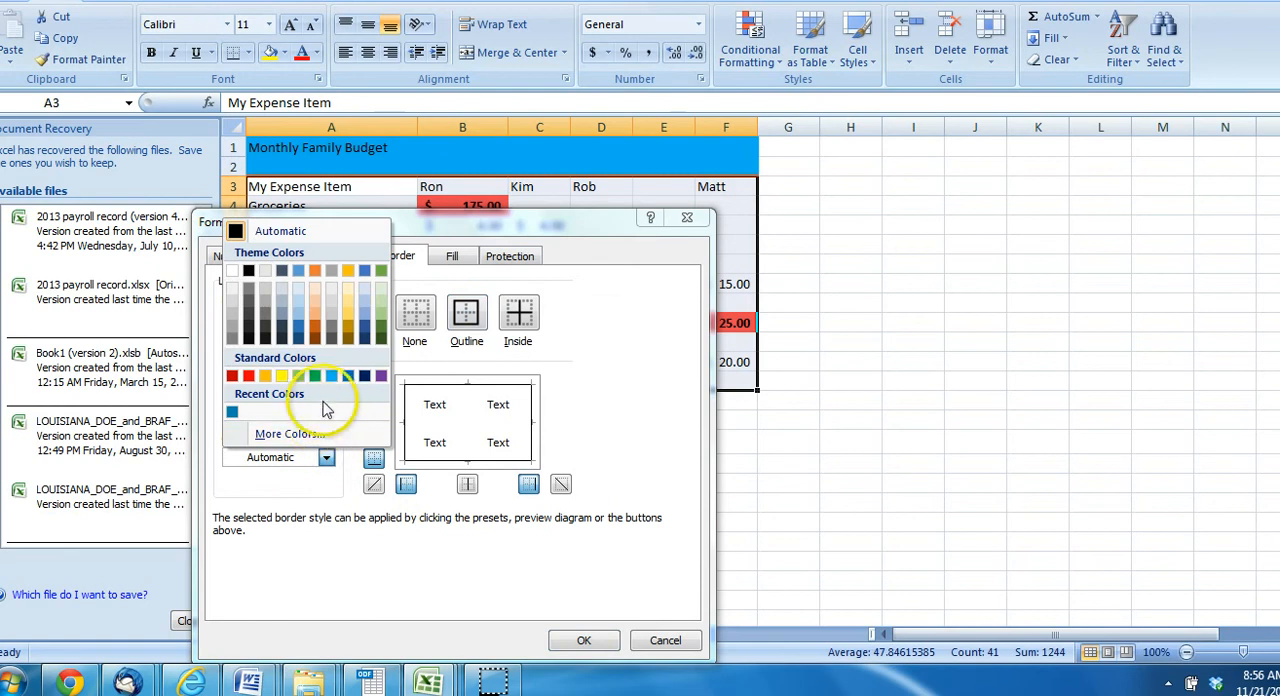
click(315, 376)
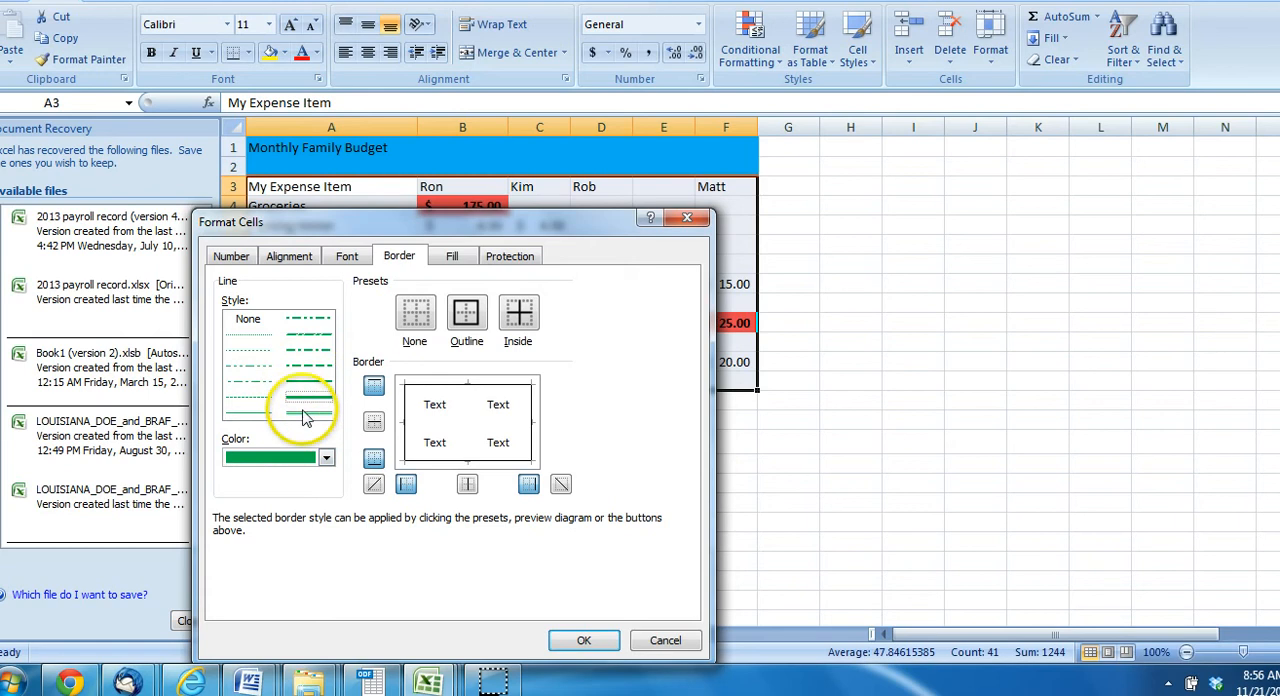
click(466, 313)
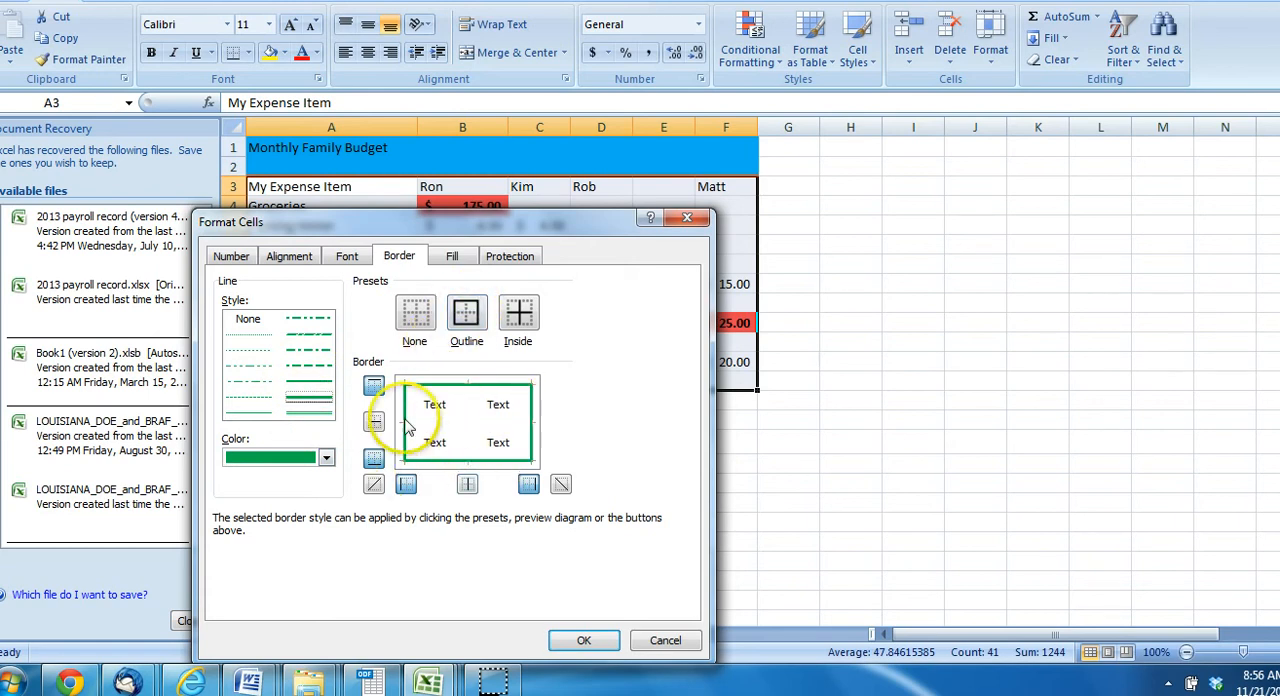
click(580, 643)
click(938, 389)
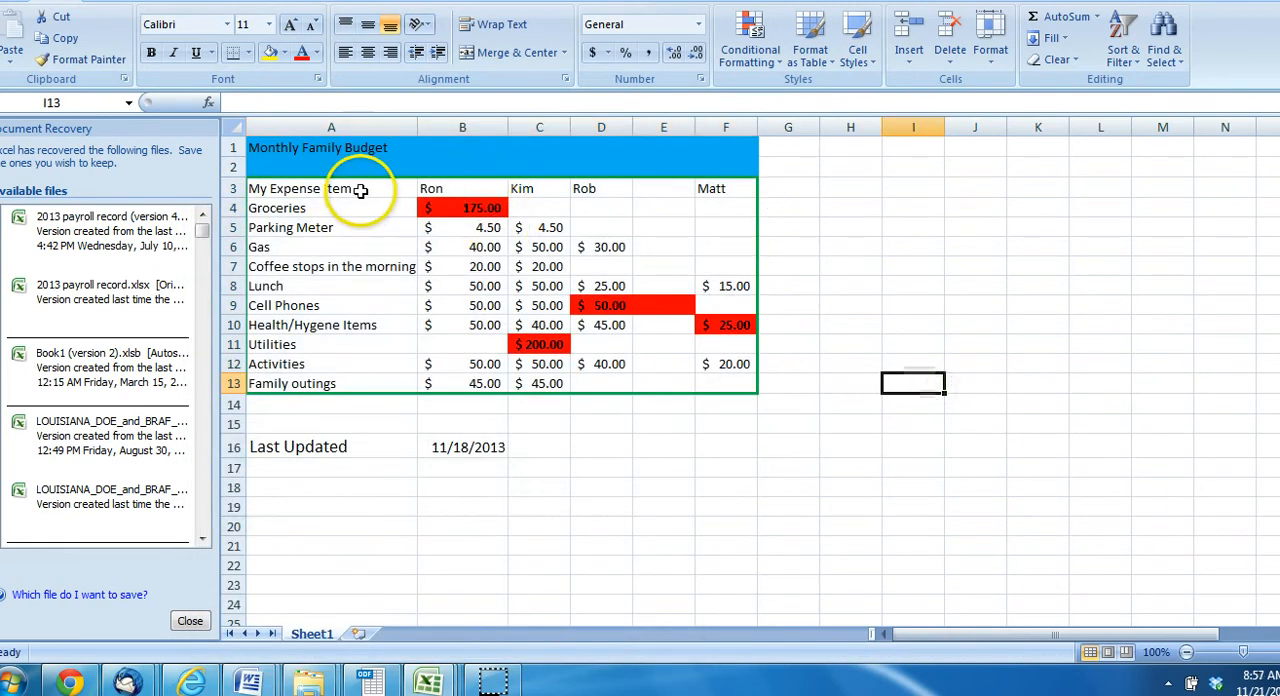
Add thin solid green inside borders to the budget table in A3:F13, and try picking red as the line color
drag(360, 190, 713, 389)
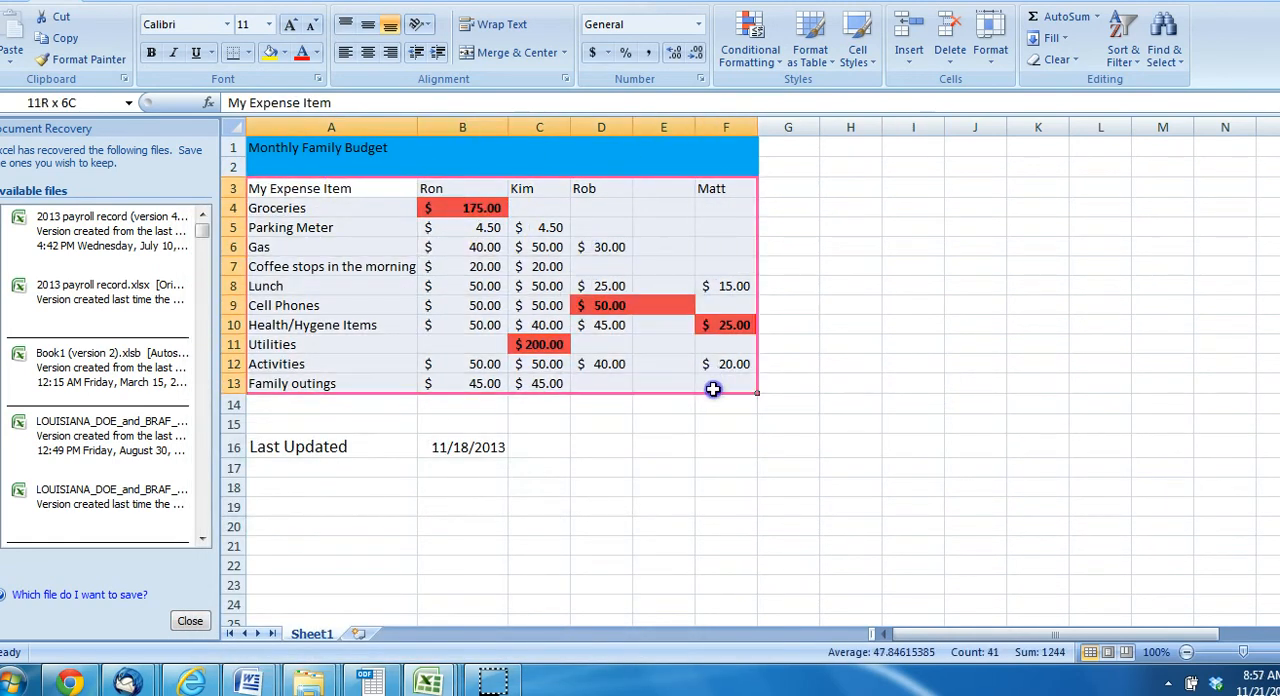
right_click(373, 267)
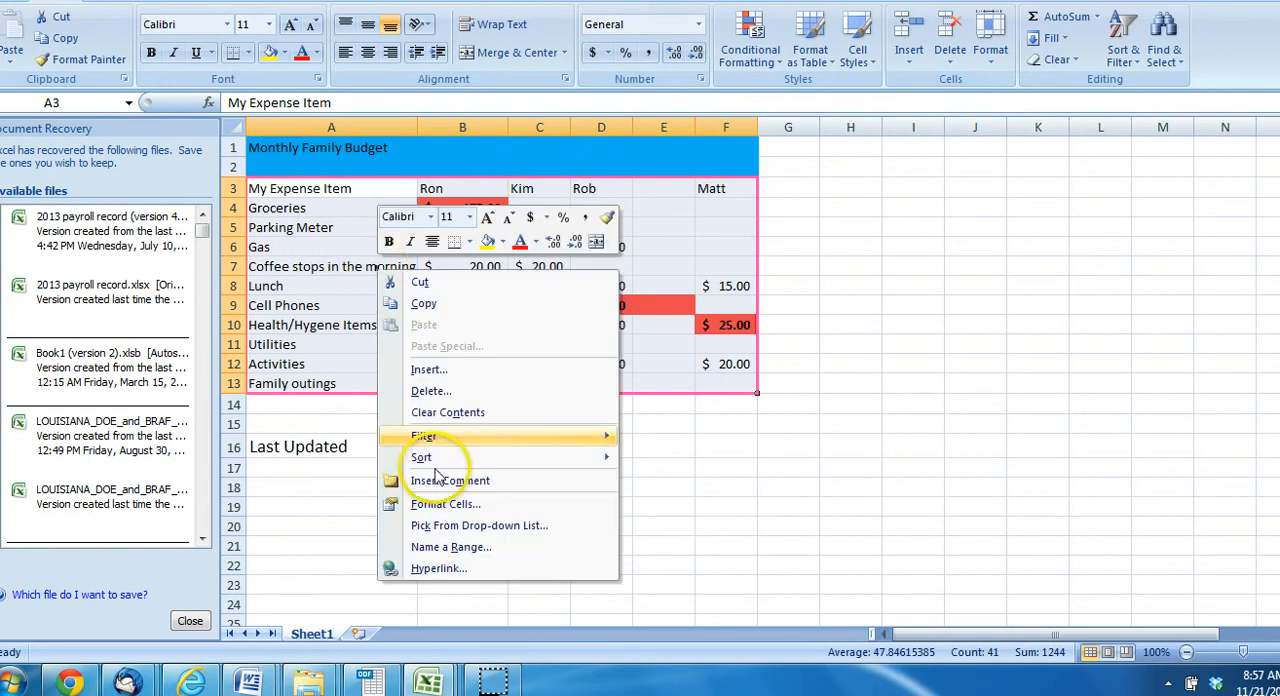
click(447, 505)
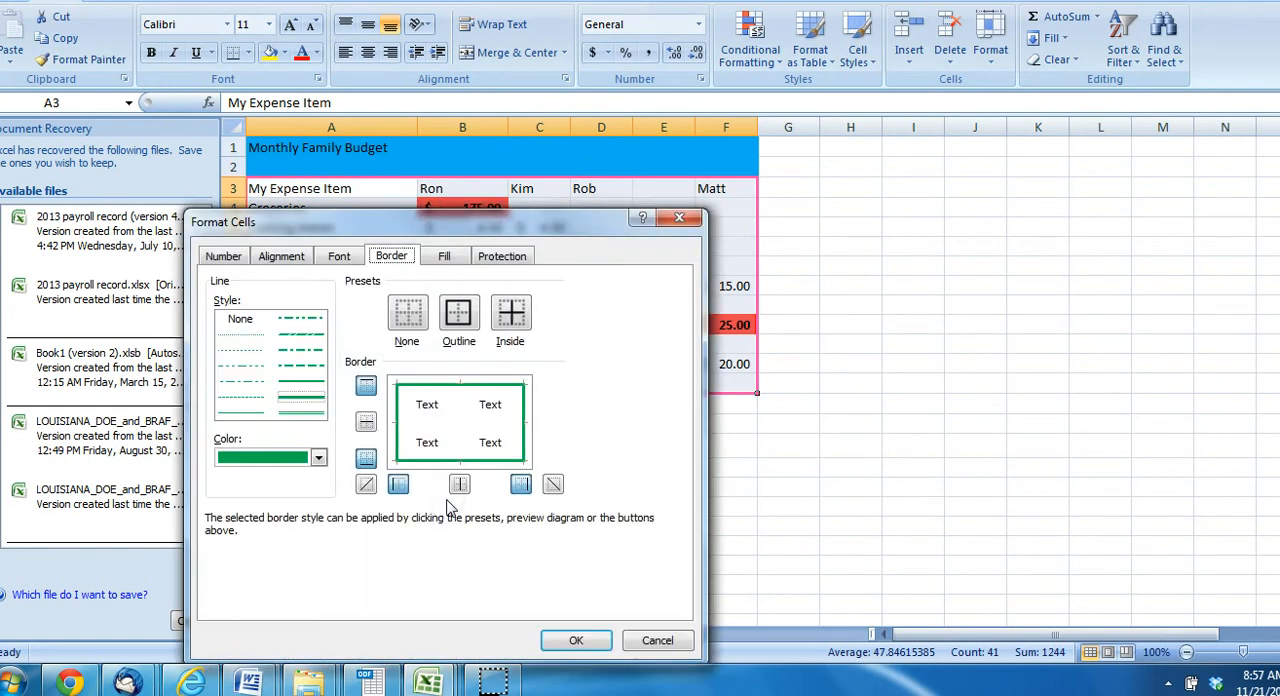
click(511, 314)
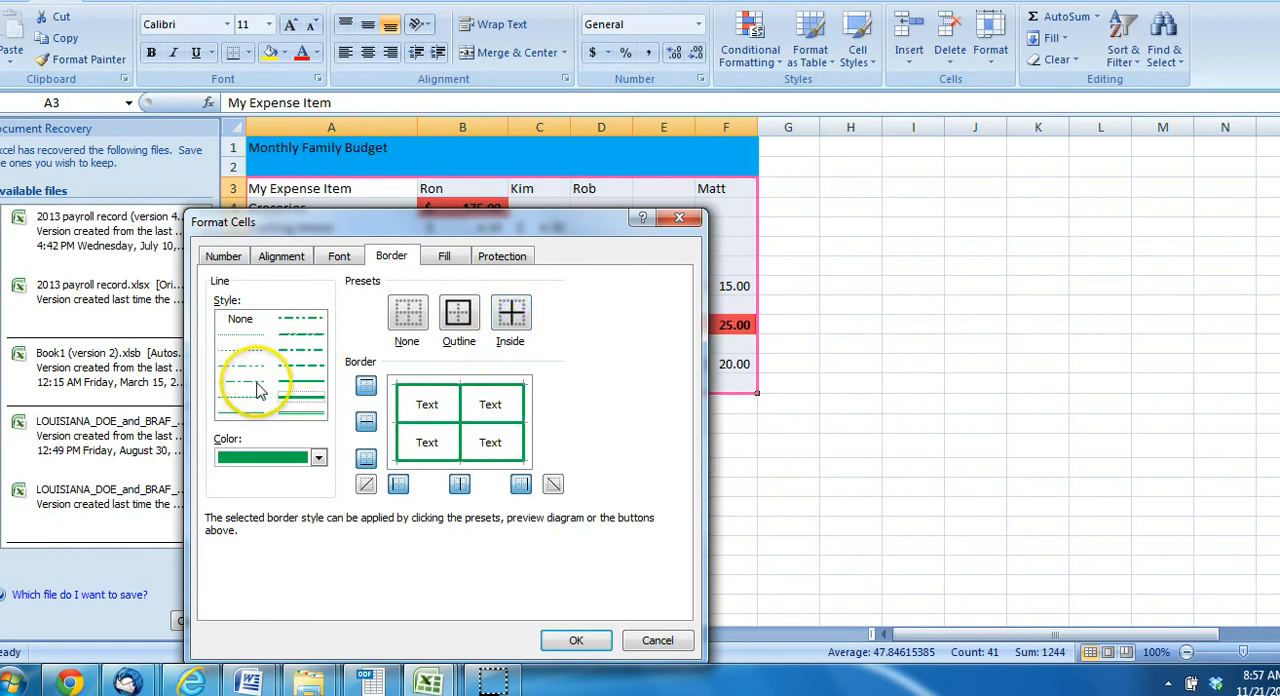
click(251, 415)
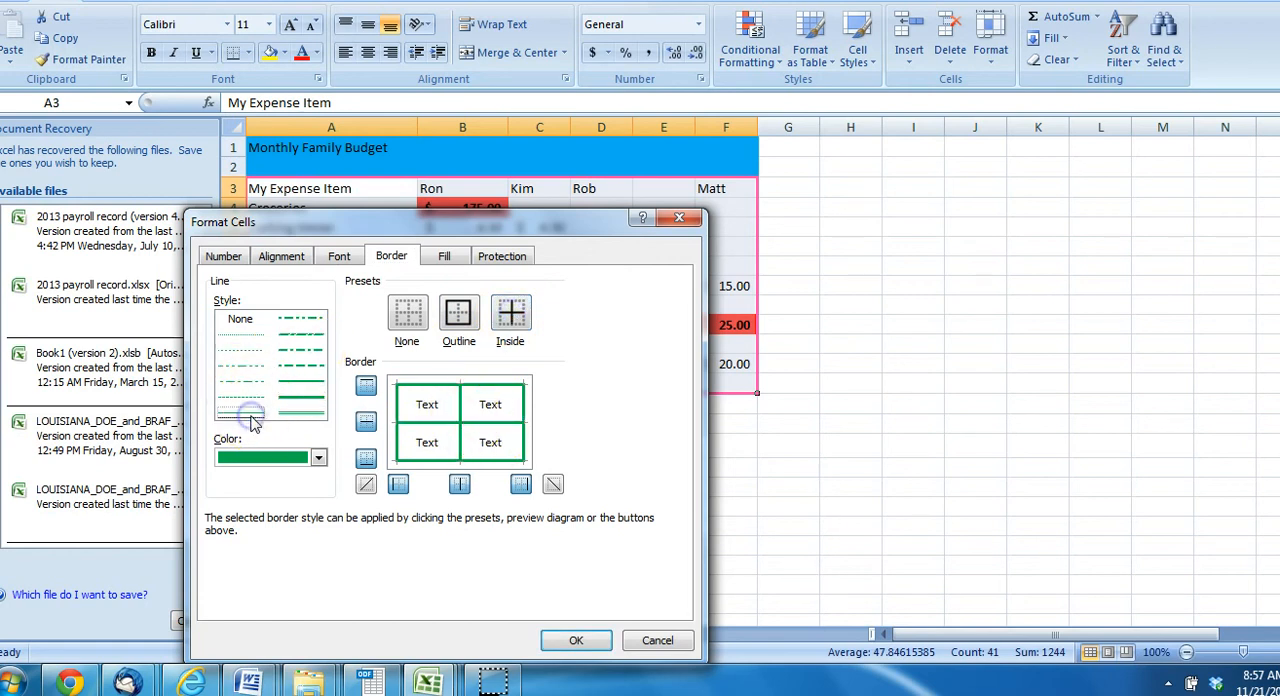
click(512, 316)
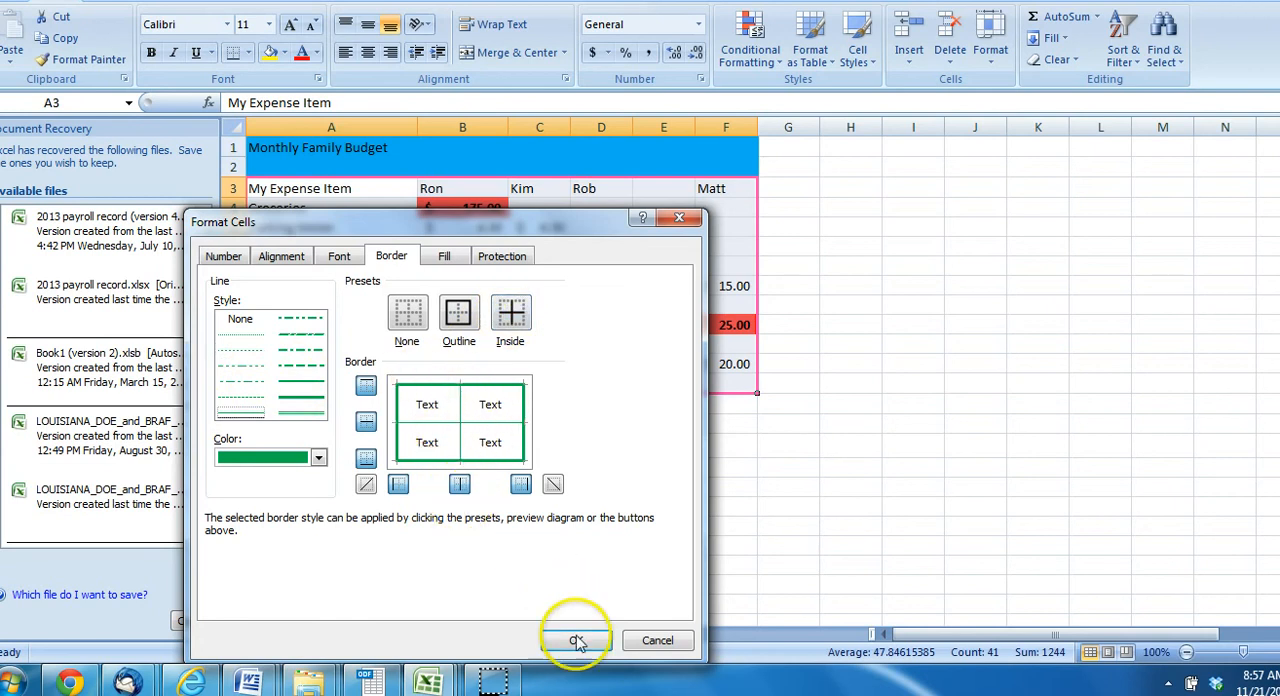
click(318, 459)
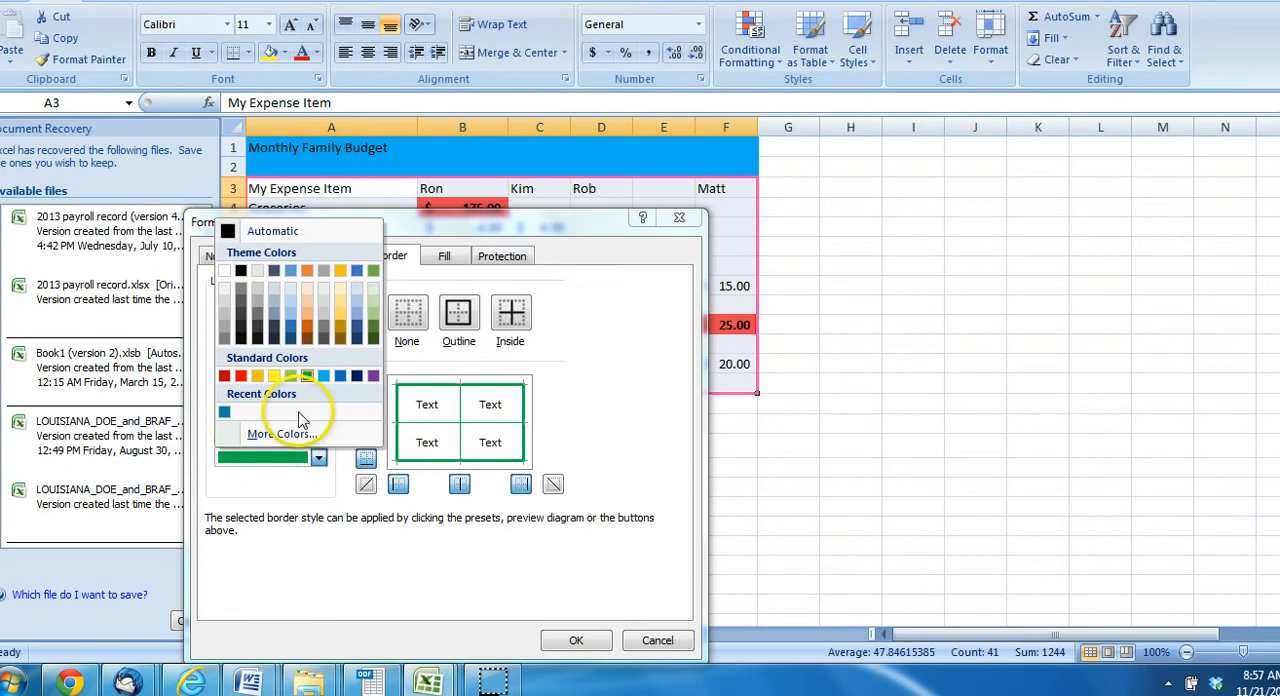
click(241, 377)
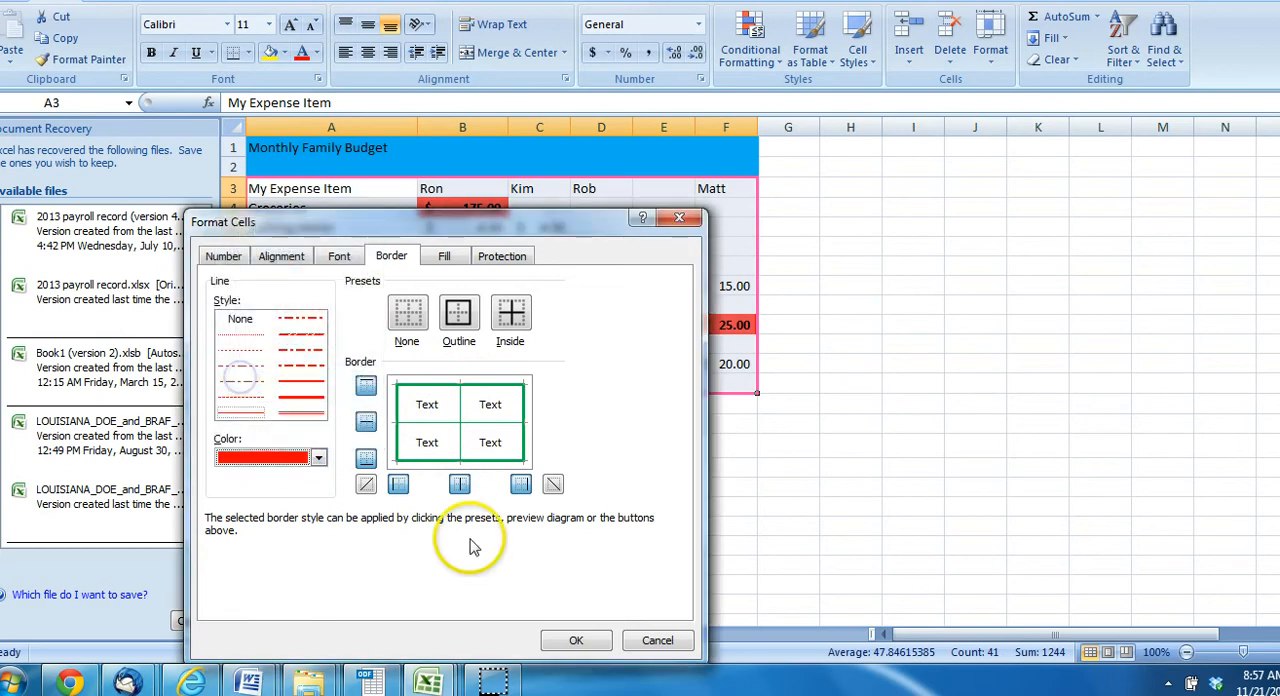
click(584, 636)
click(980, 379)
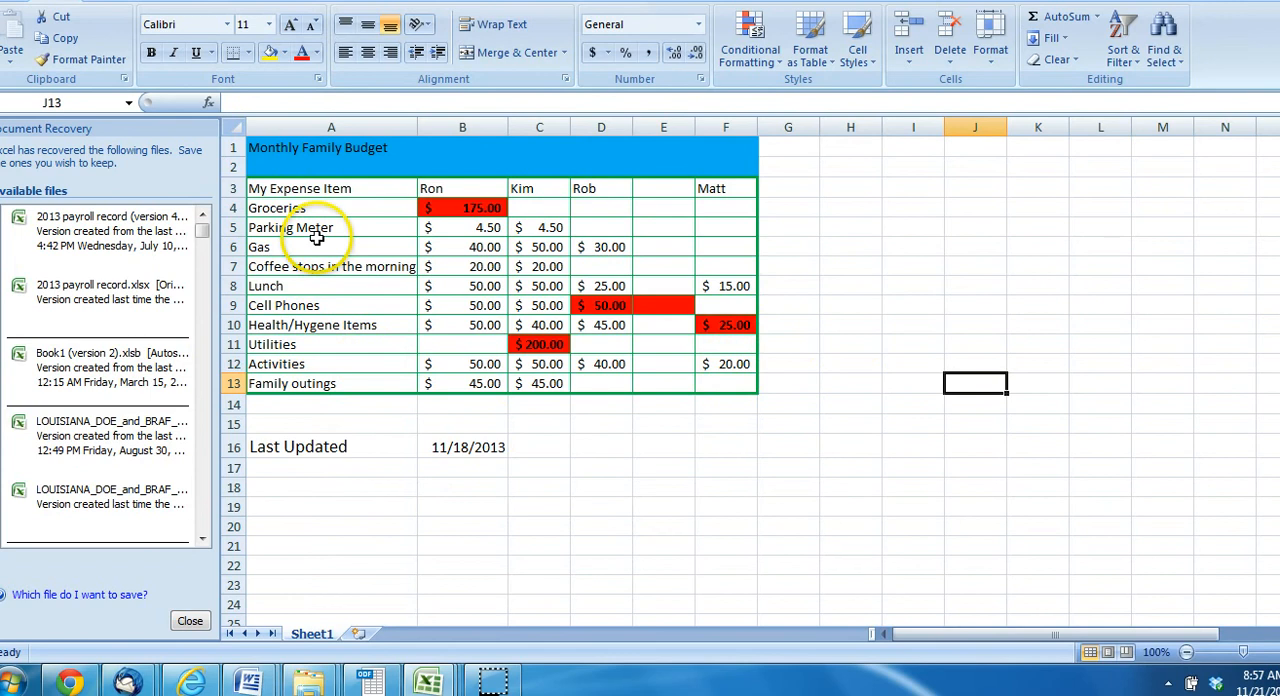
Change the inside borders of the budget table in A3:F13 to thin solid red lines
drag(323, 190, 615, 272)
drag(673, 333, 708, 381)
right_click(465, 287)
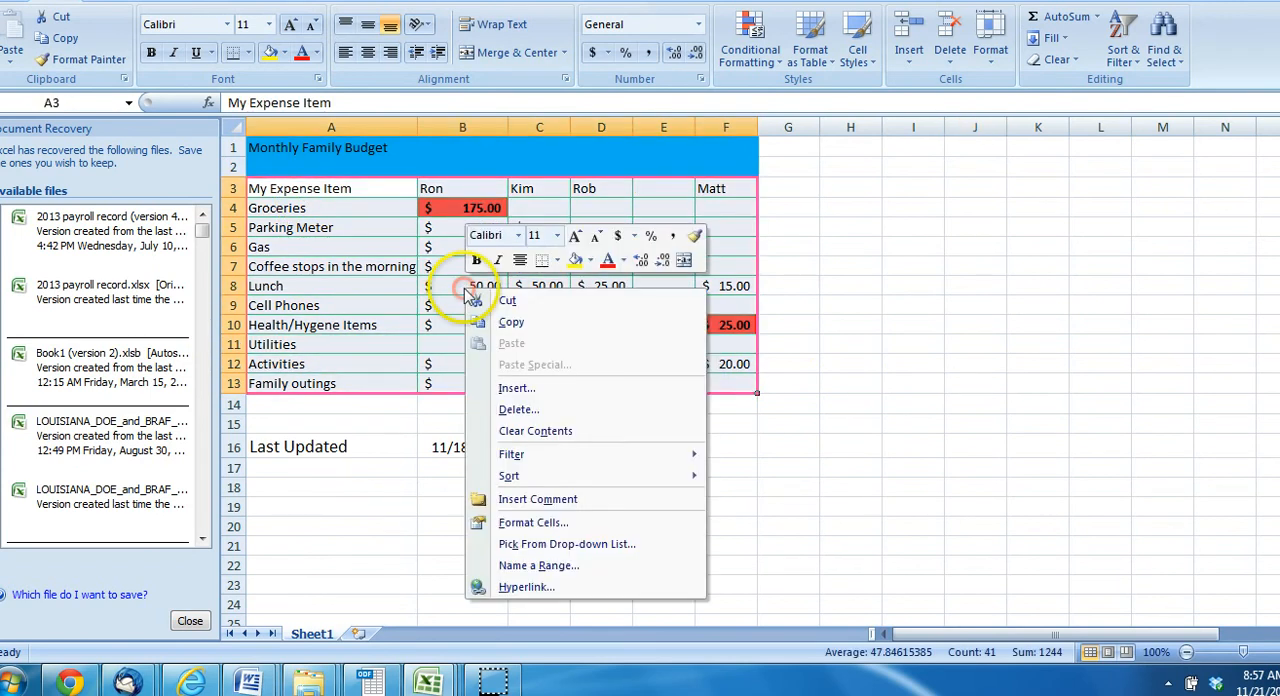
click(530, 522)
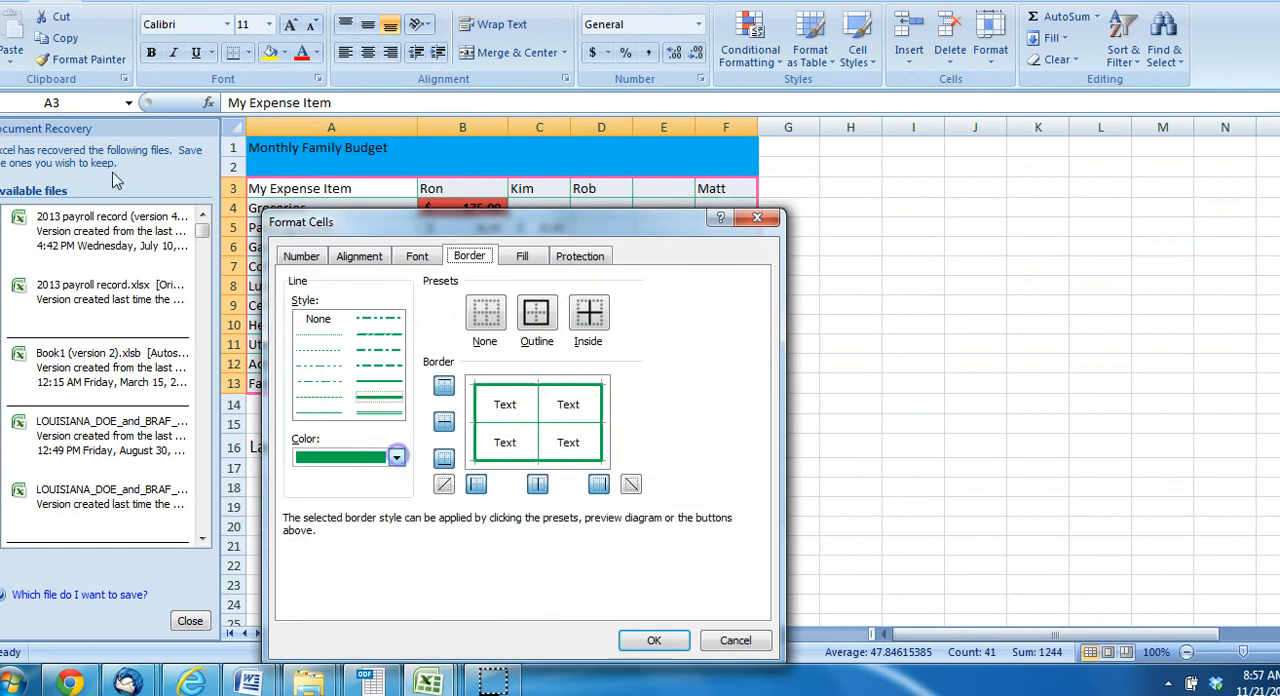
click(397, 458)
click(320, 394)
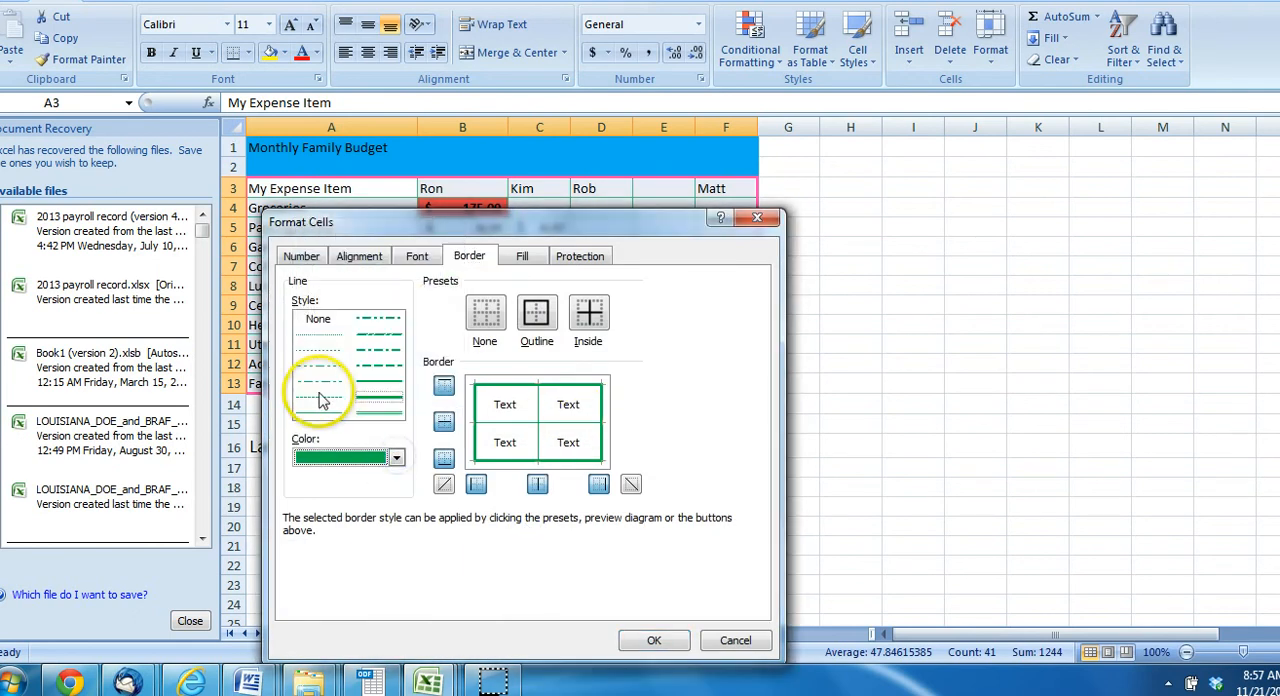
click(589, 316)
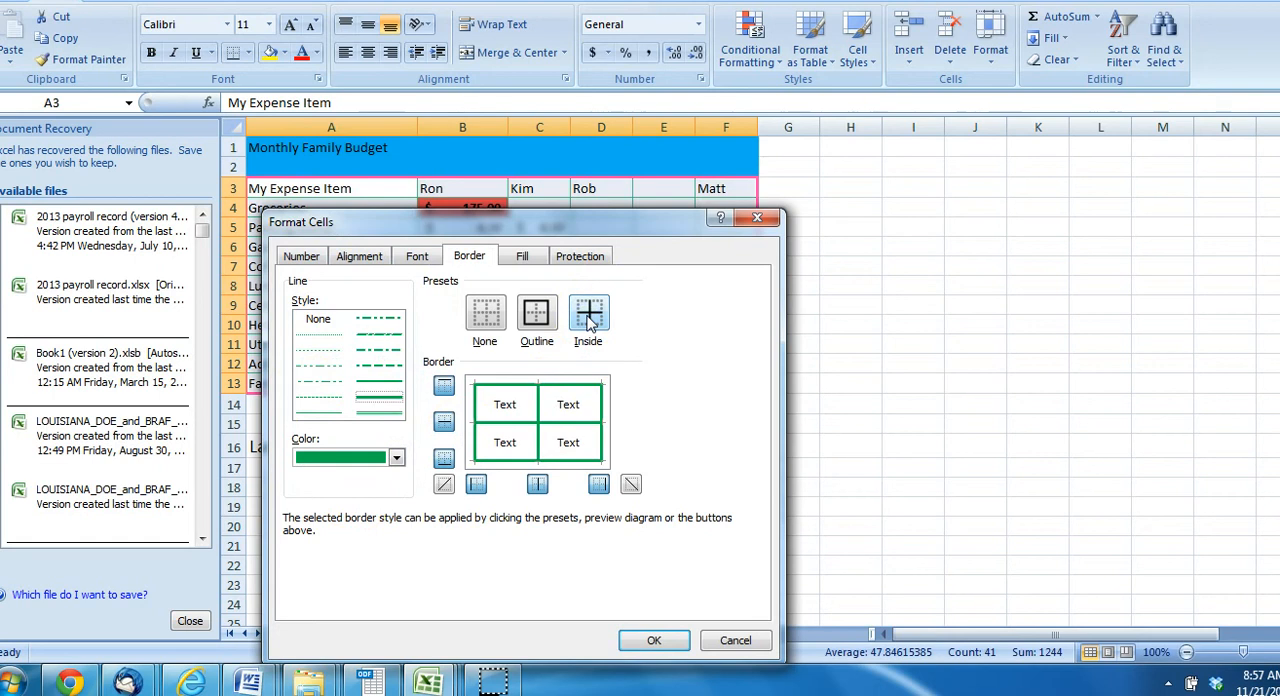
click(588, 317)
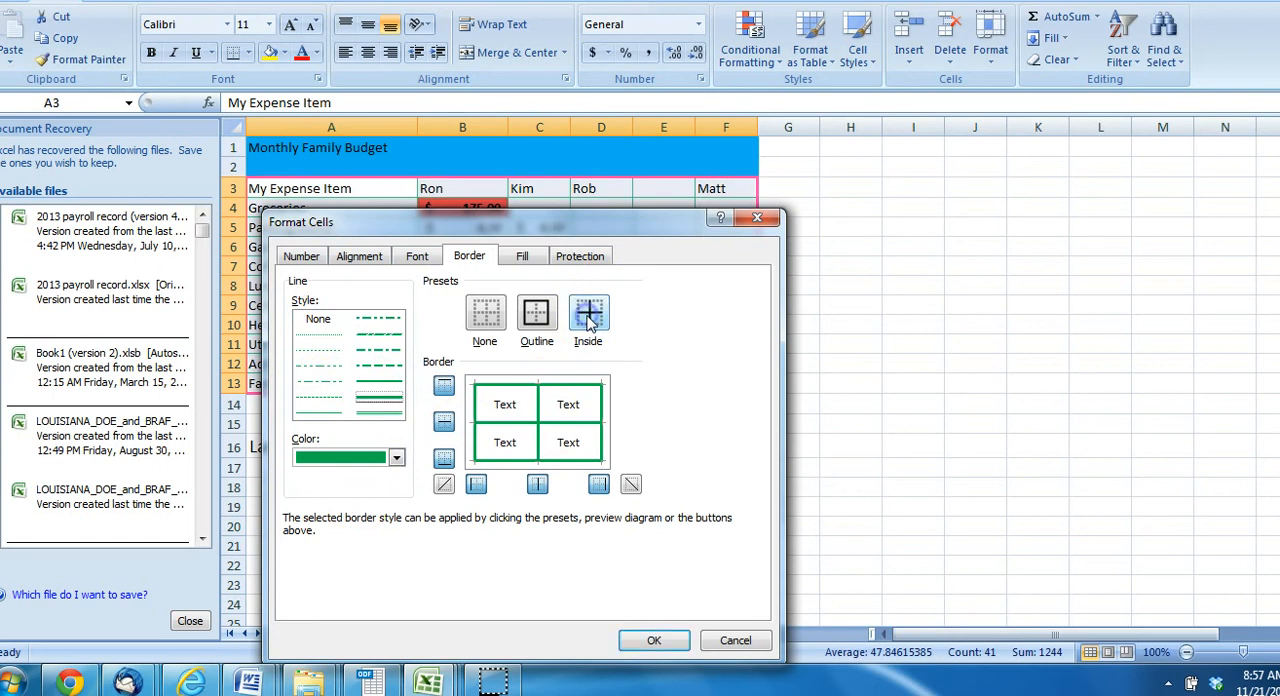
click(318, 425)
click(397, 458)
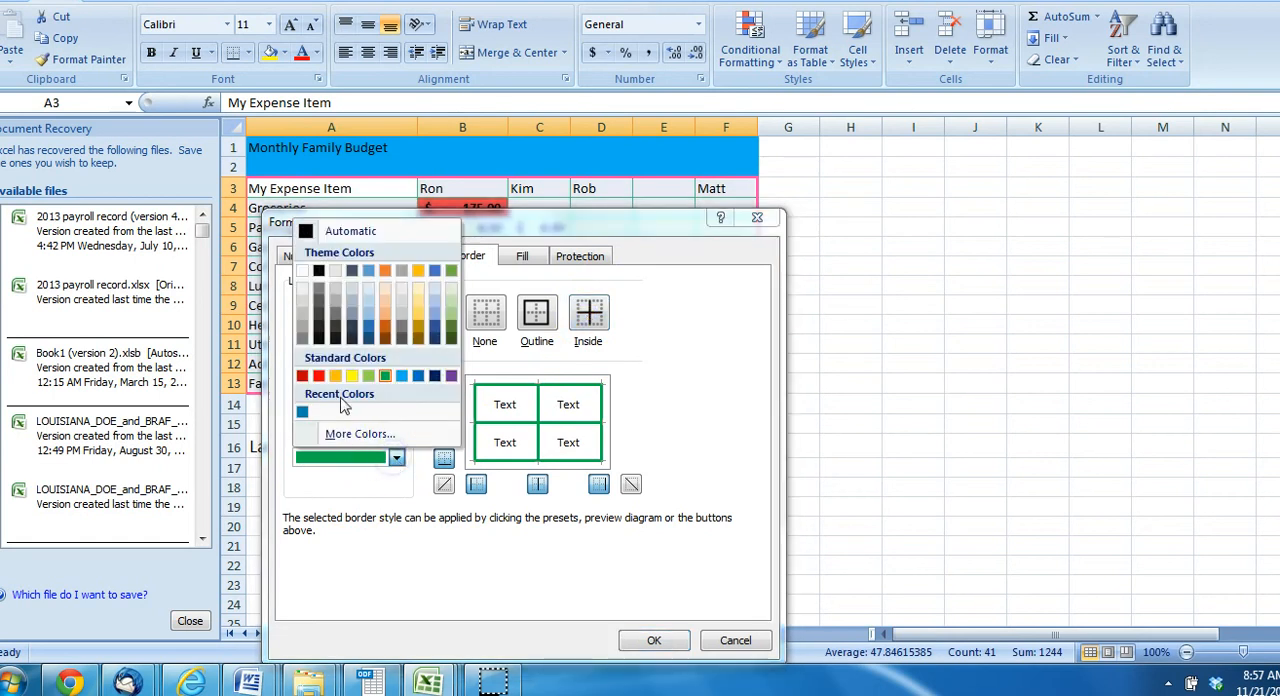
click(318, 375)
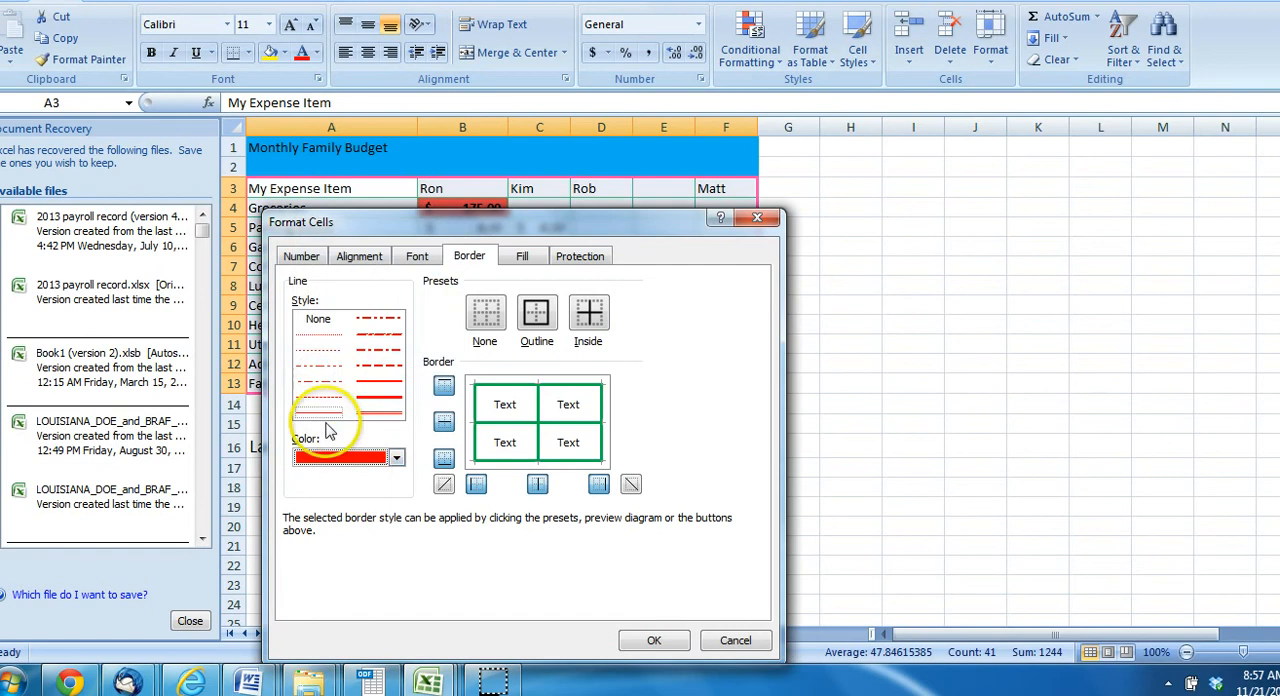
click(588, 315)
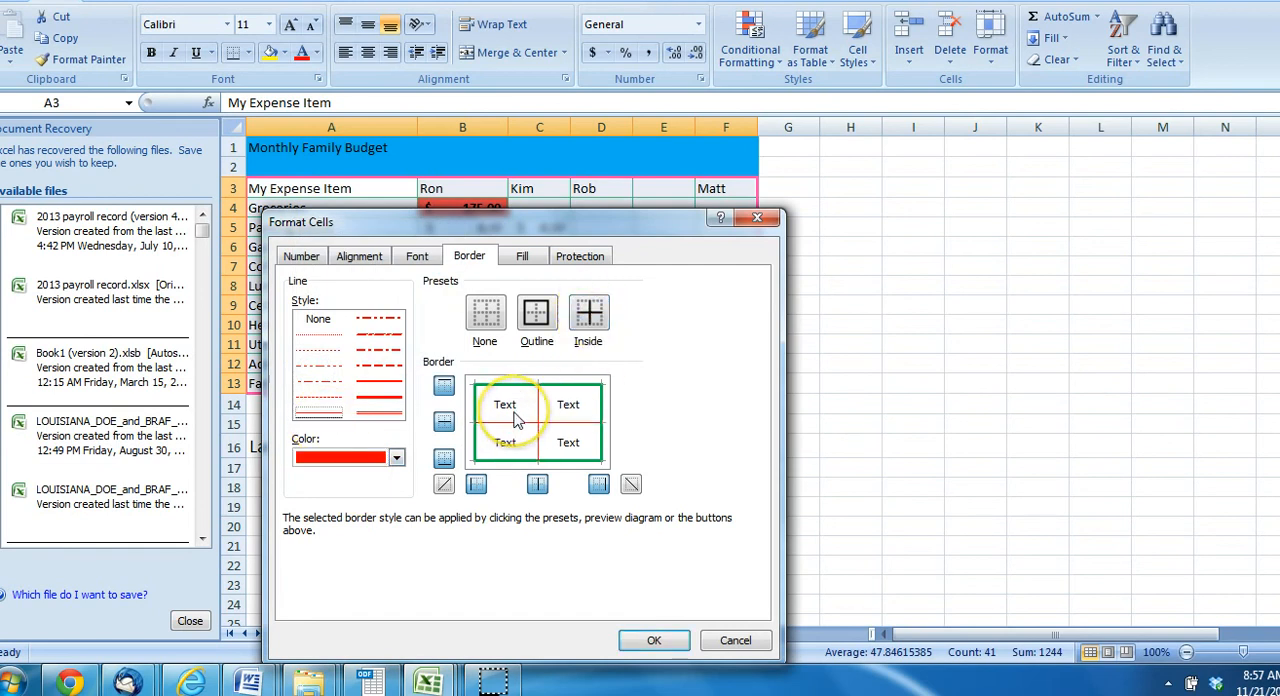
click(660, 640)
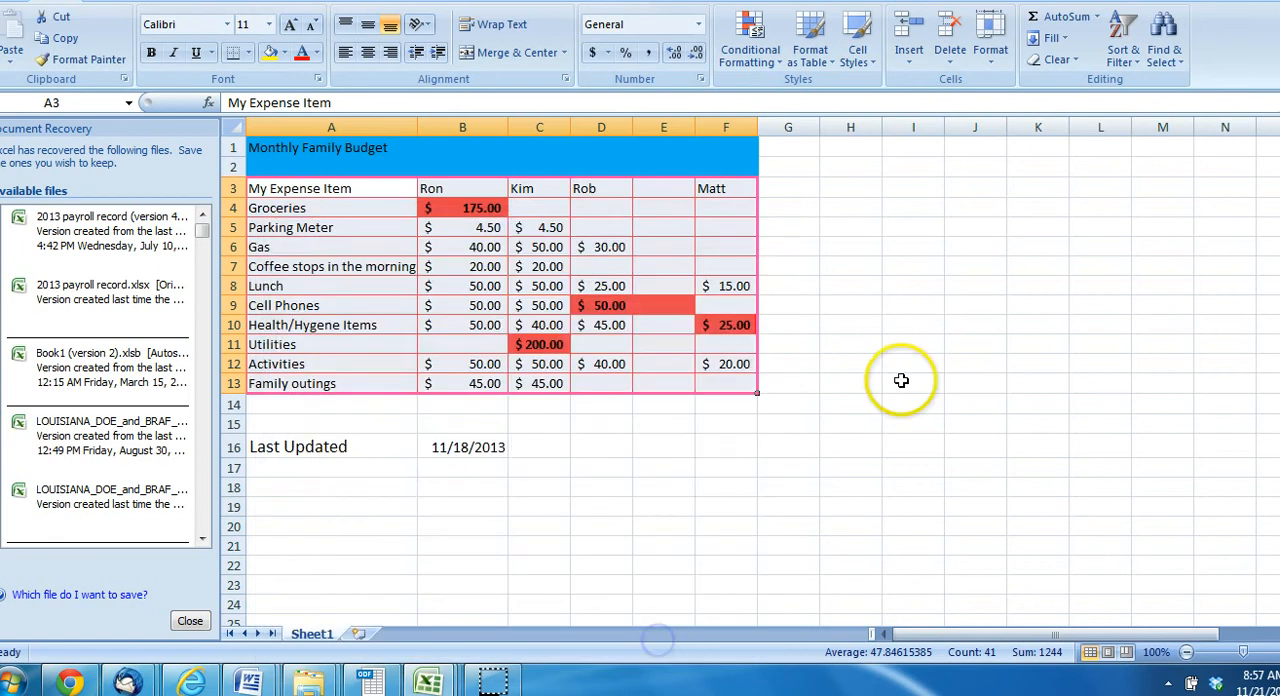
click(901, 381)
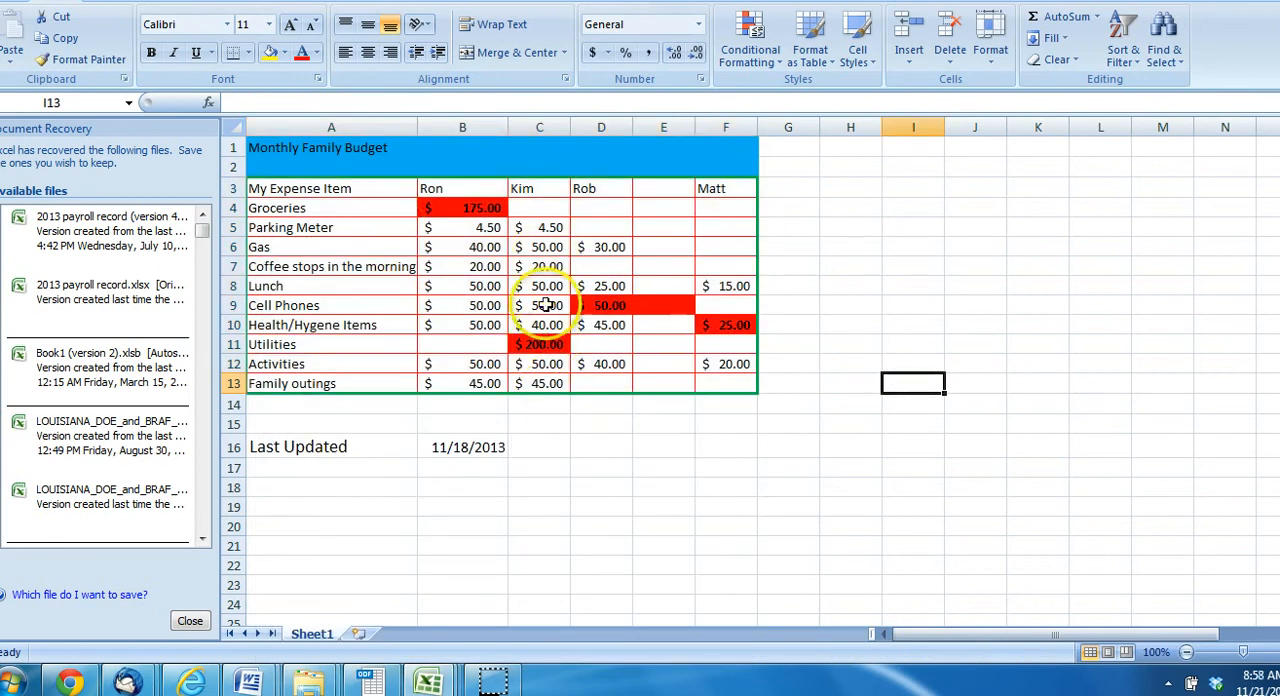
Check the Last Updated label in A16 and the date beside it in B16
click(340, 447)
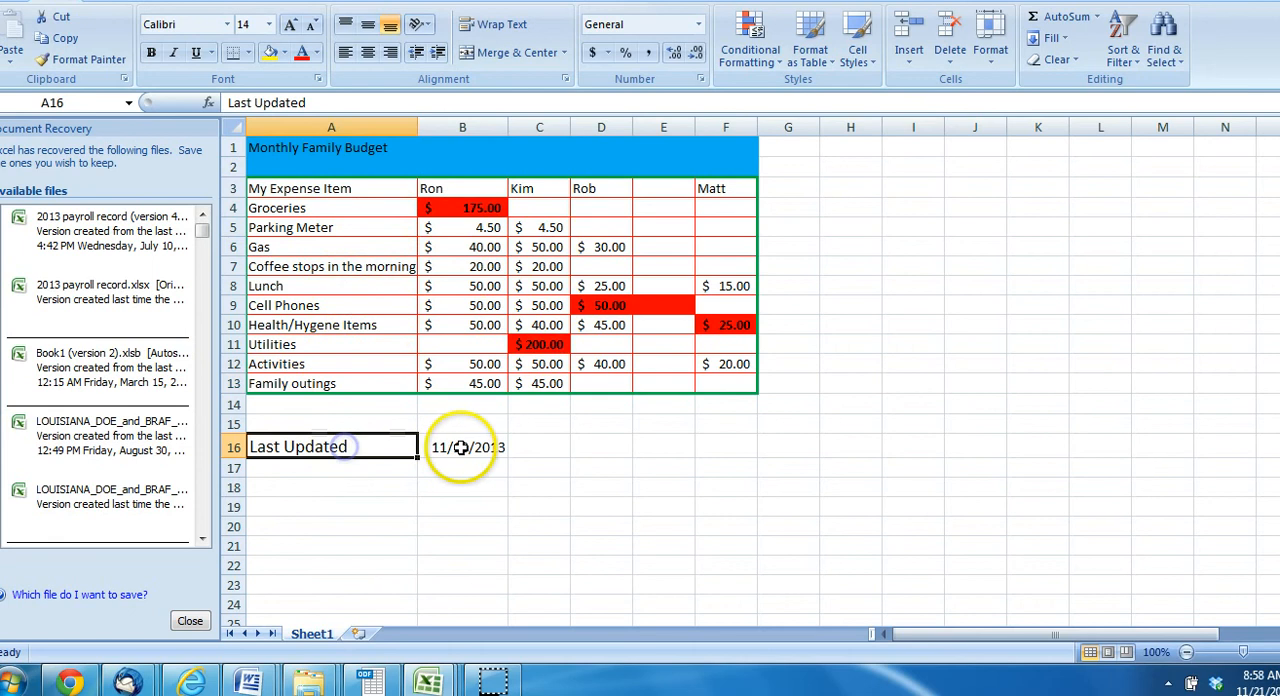
click(463, 447)
click(380, 447)
click(436, 447)
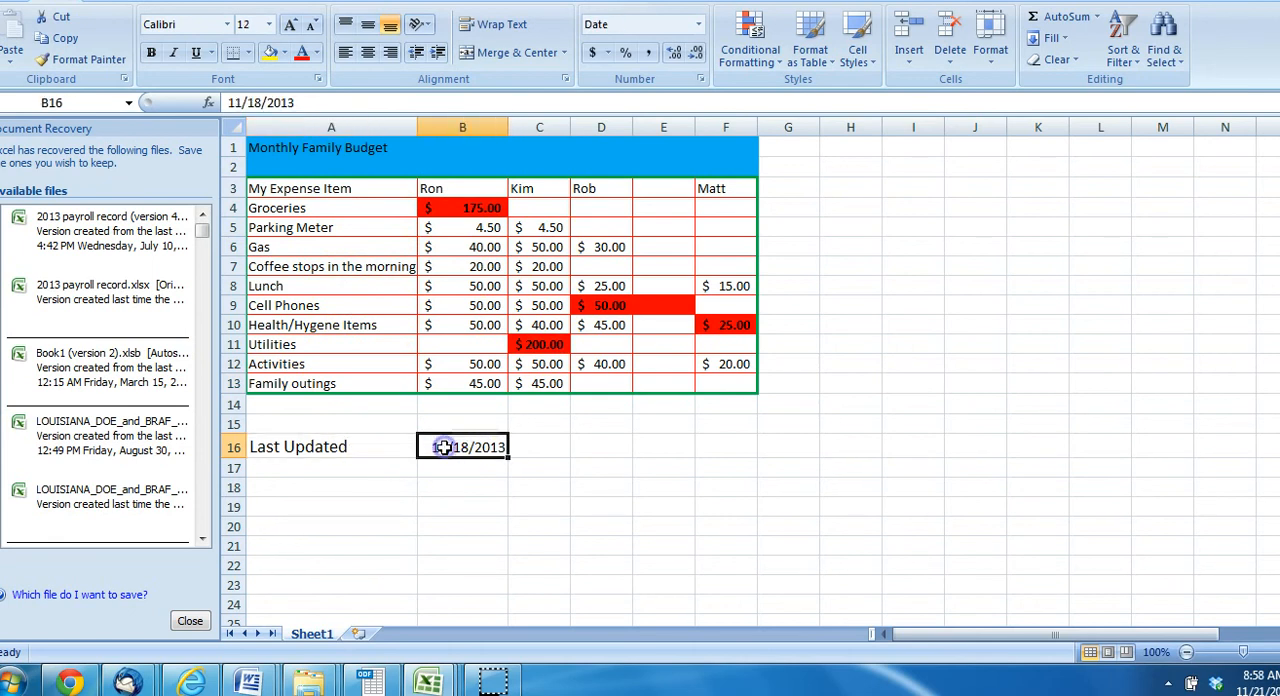
Review the Last Updated date in row 16 and the Monthly Family Budget title band in A1:F2
click(372, 447)
click(438, 449)
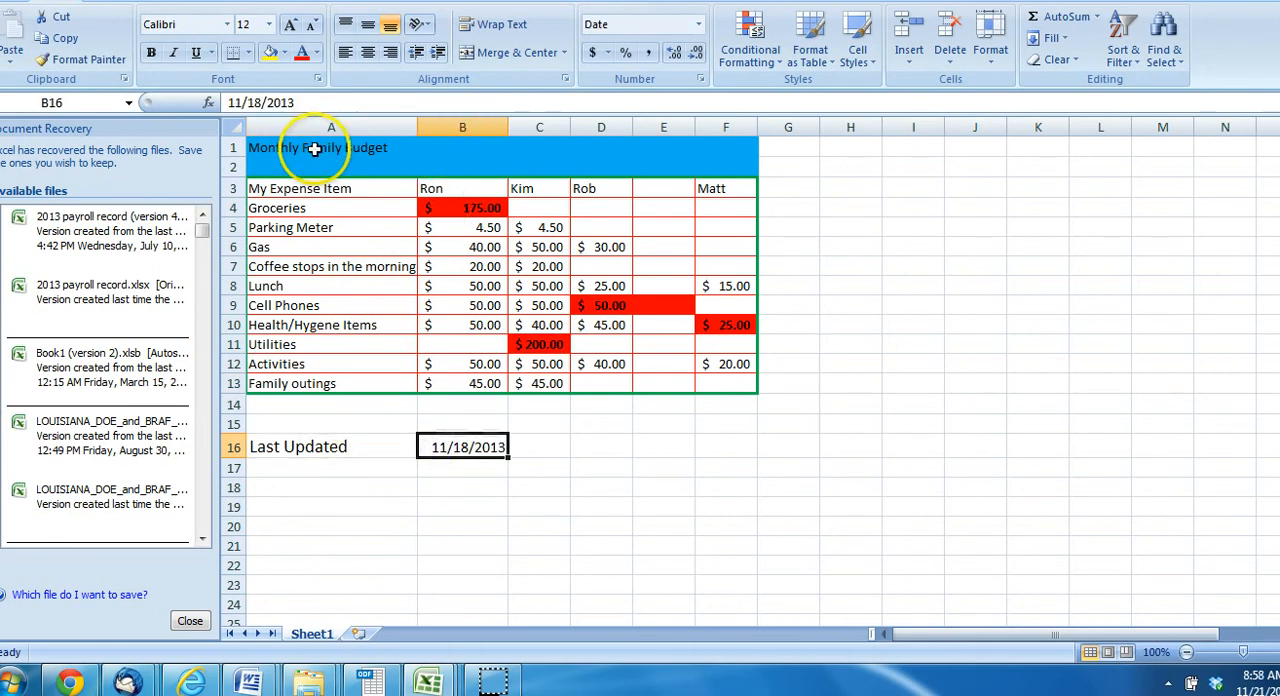
drag(323, 145, 707, 160)
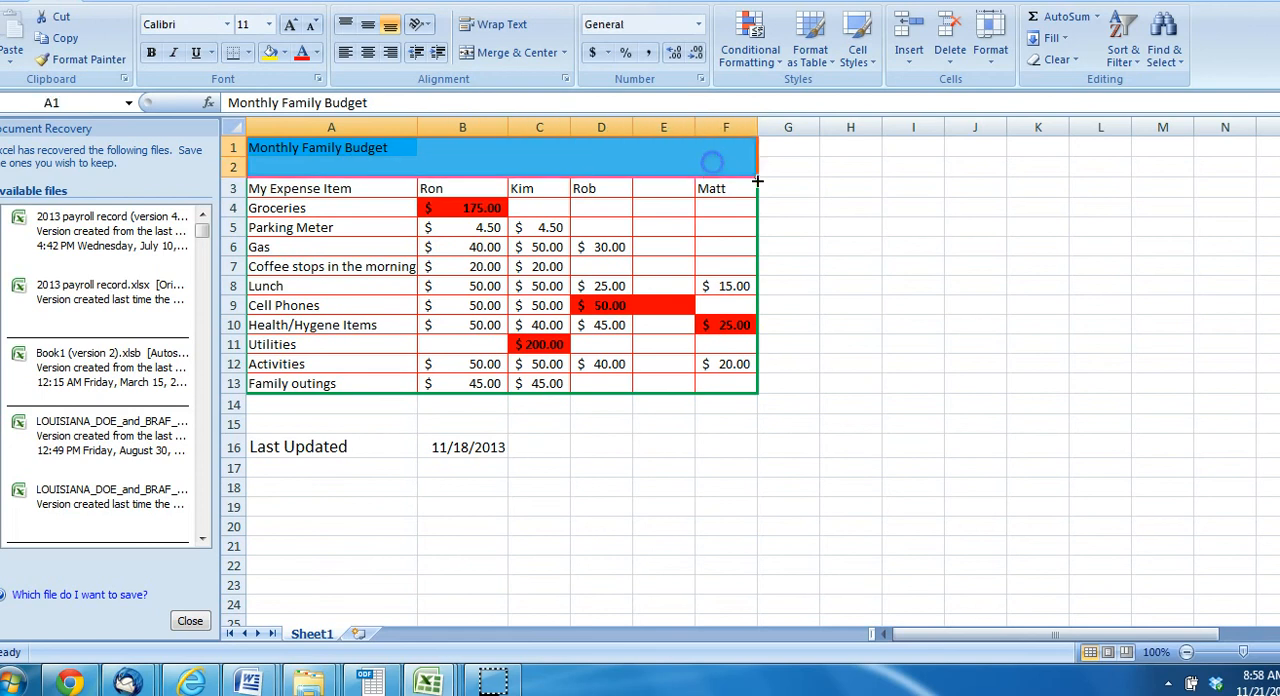
click(846, 168)
click(308, 148)
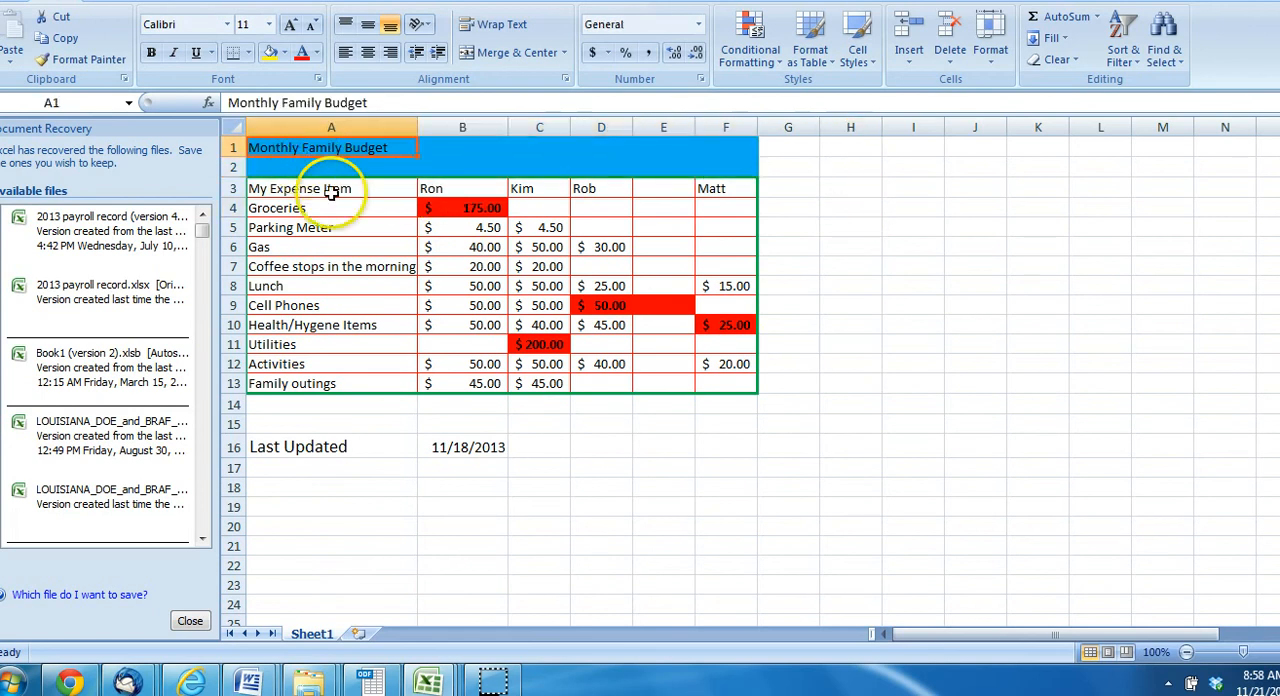
click(609, 532)
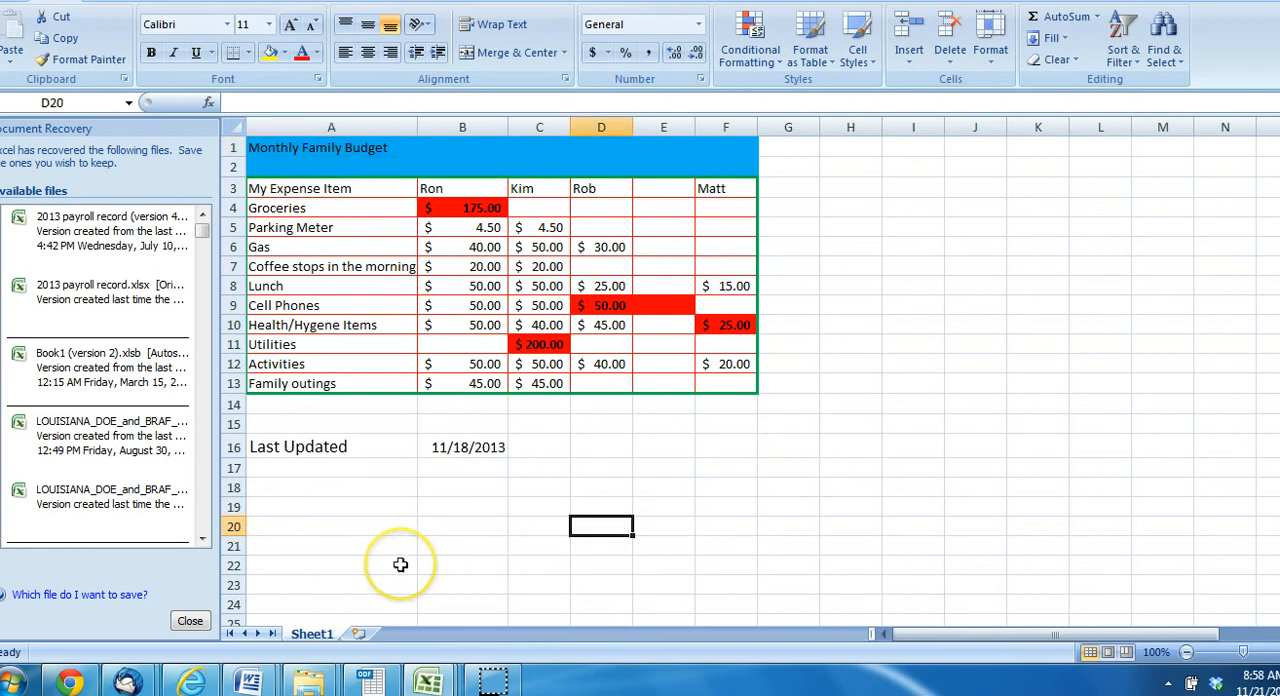
Switch to the Budget Project 3 workbook and highlight its TOTAL and COUNT columns
mouse_move(425, 680)
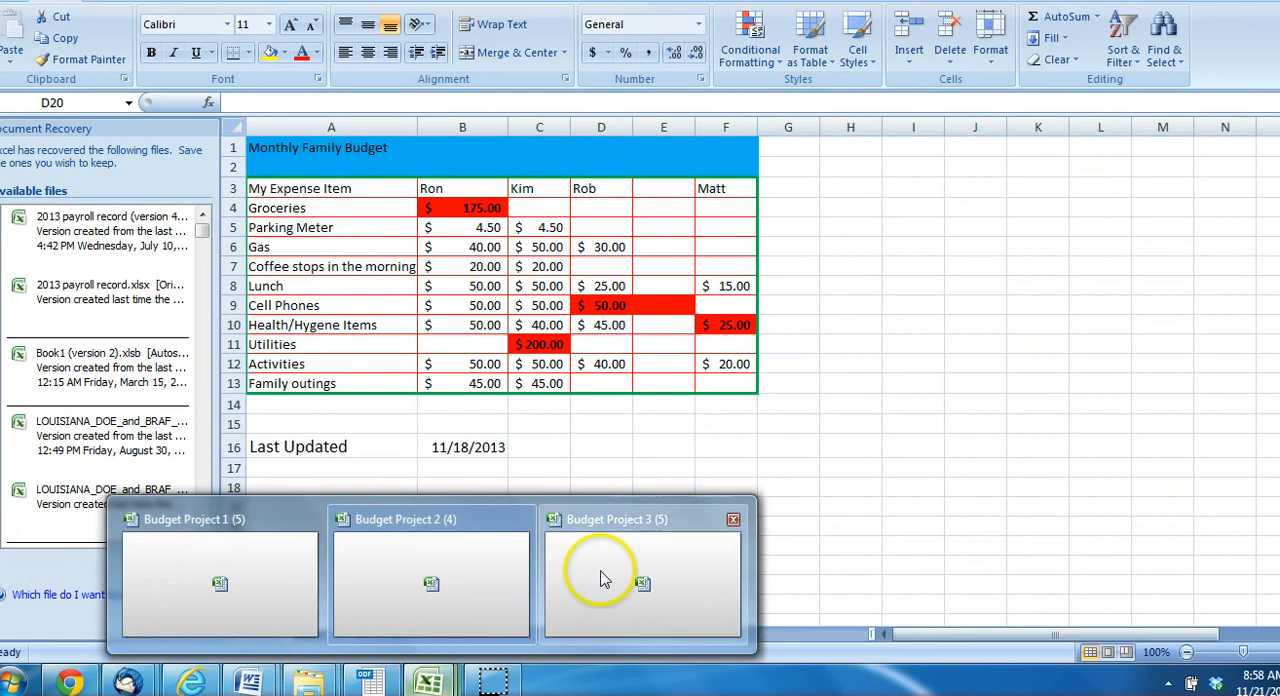
click(601, 579)
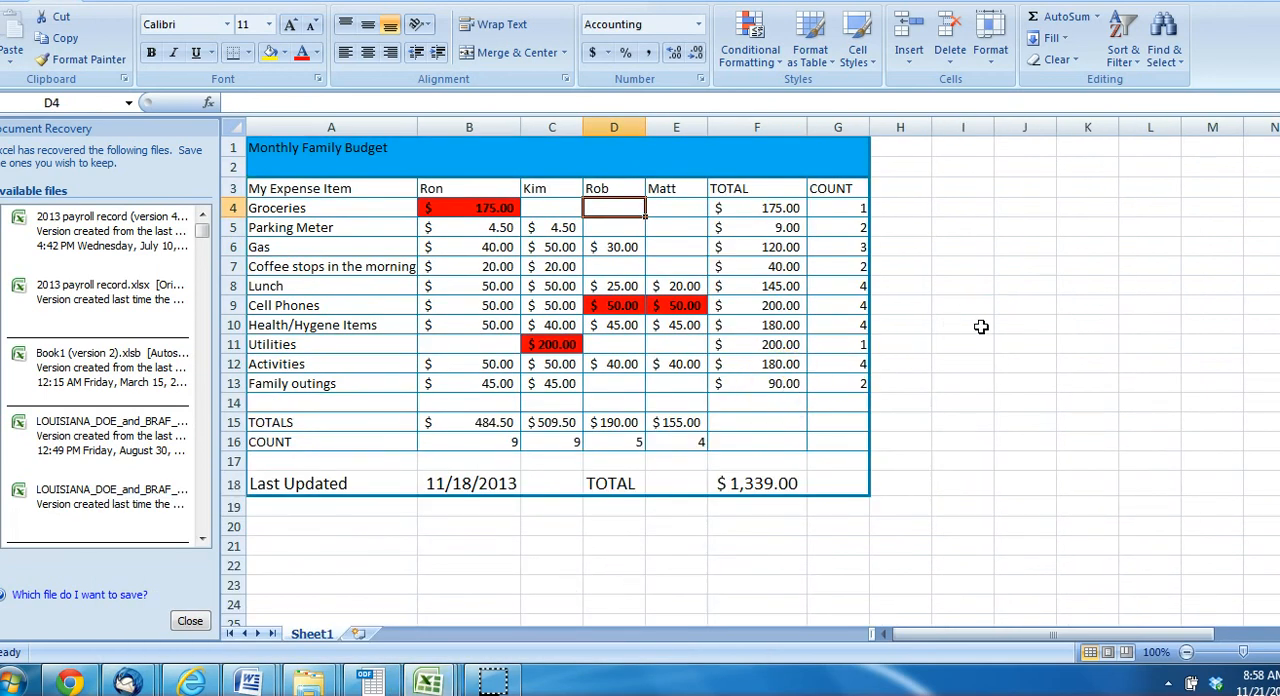
drag(737, 187, 852, 308)
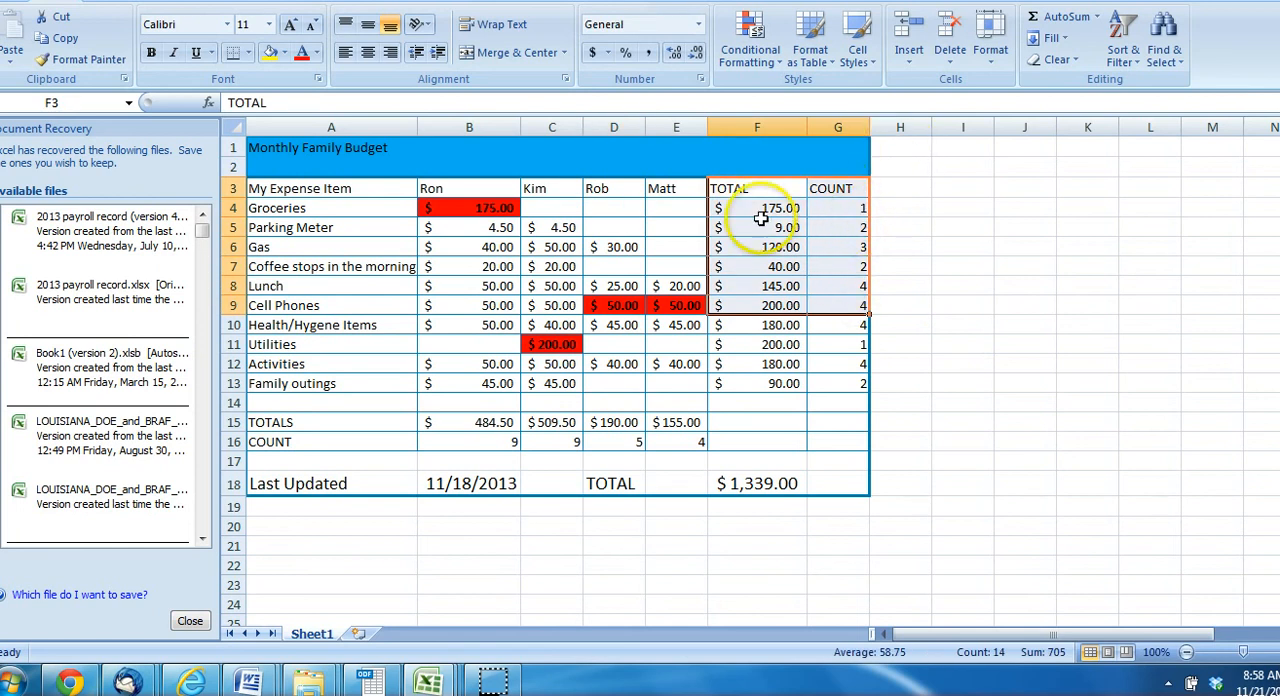
Try moving the TOTAL and COUNT block F3:G13 one column over to G3:H13, and return it to its original place
drag(750, 186, 826, 383)
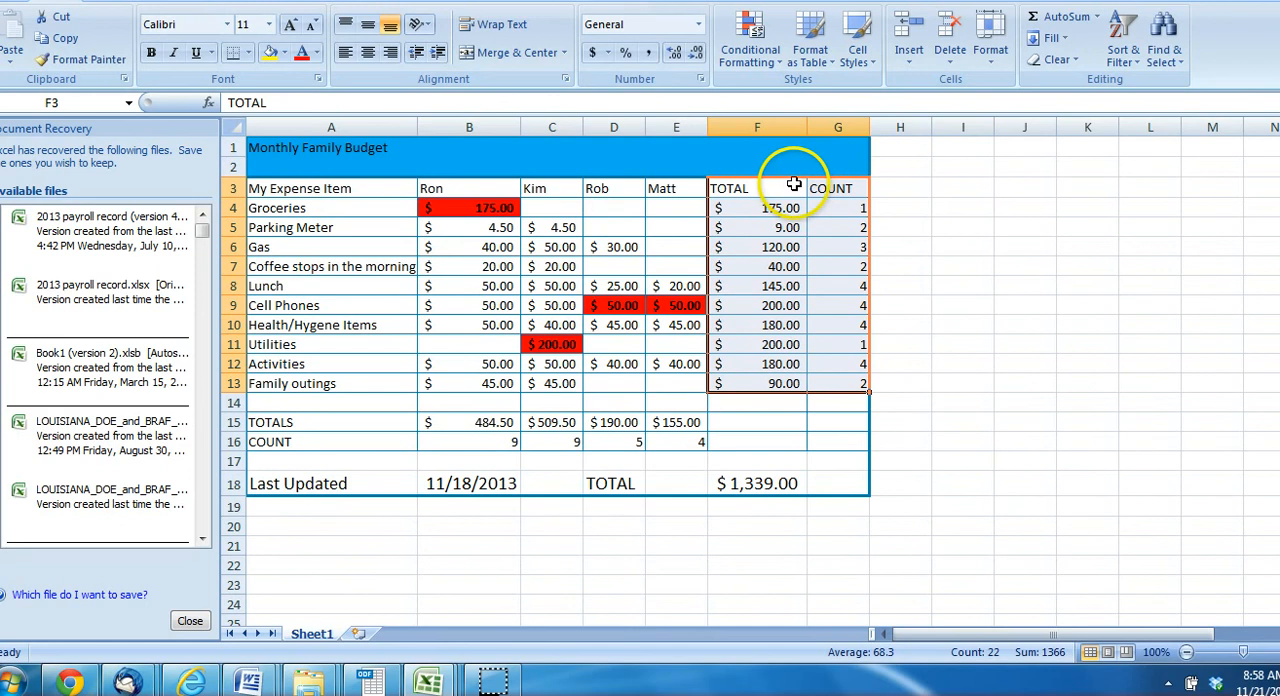
drag(754, 184, 845, 186)
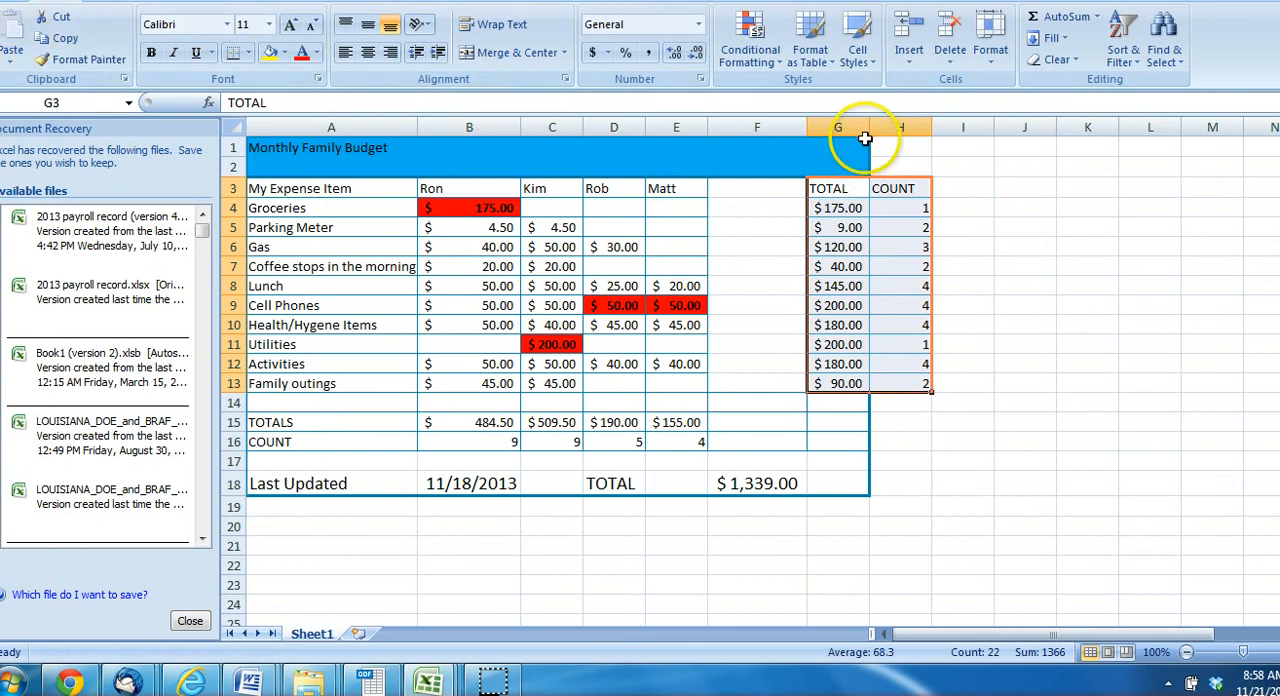
drag(840, 182, 778, 200)
click(1011, 265)
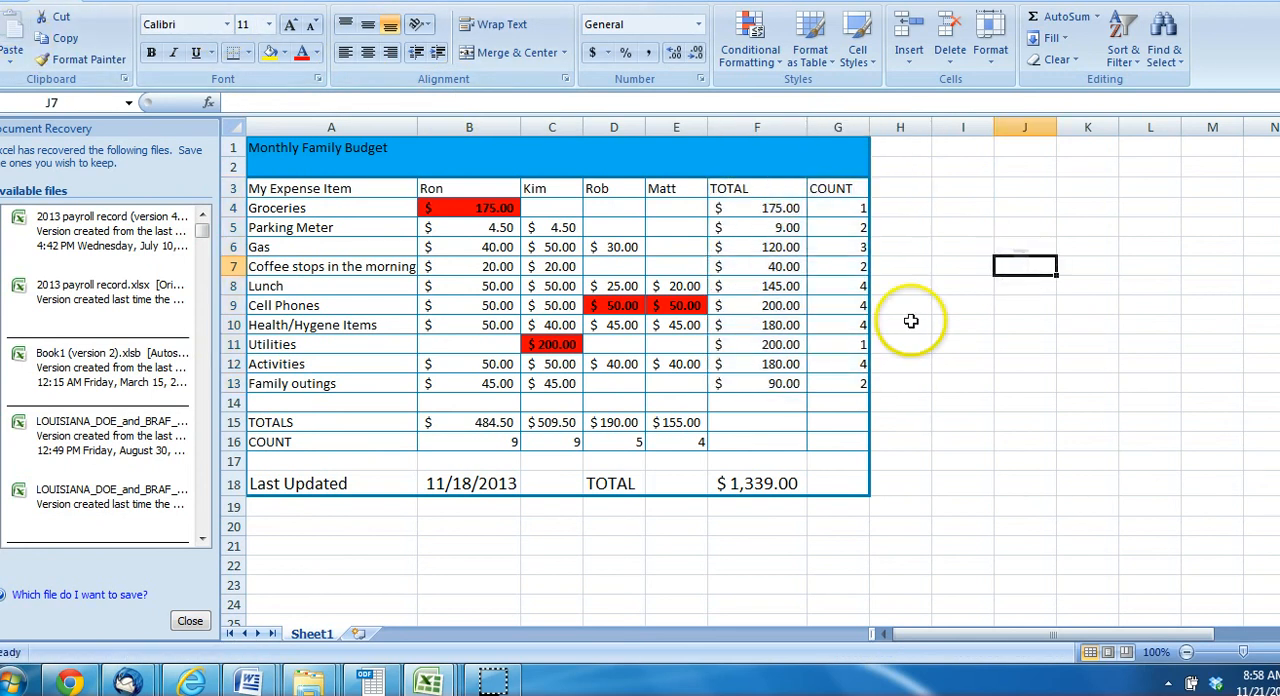
Examine the SUM formula in the Groceries TOTAL cell F4 and each of the cells B4:E4 that it adds
click(755, 207)
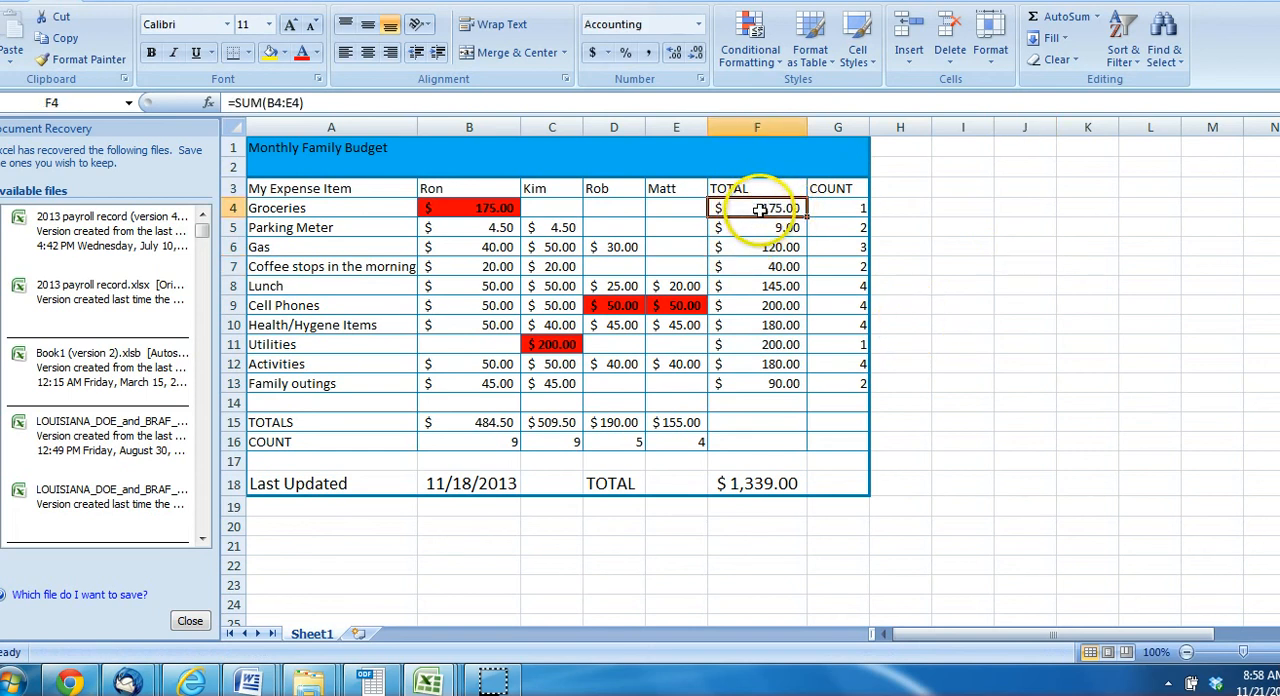
drag(302, 103, 270, 103)
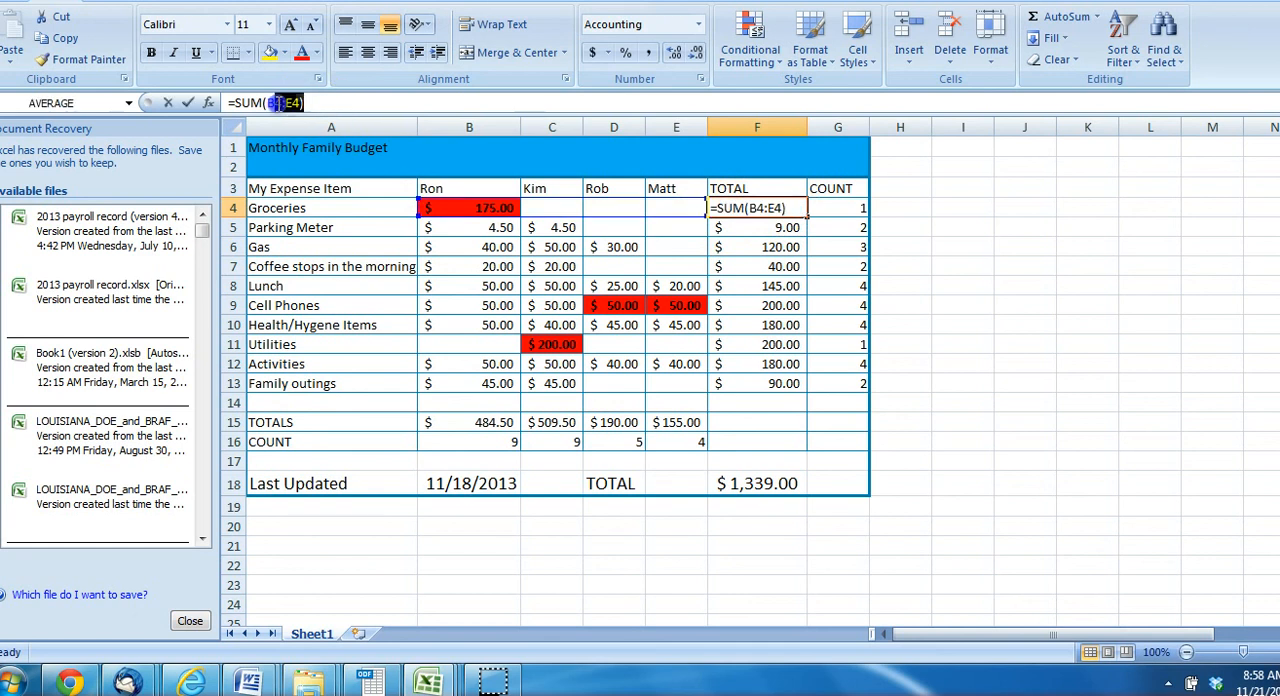
click(310, 103)
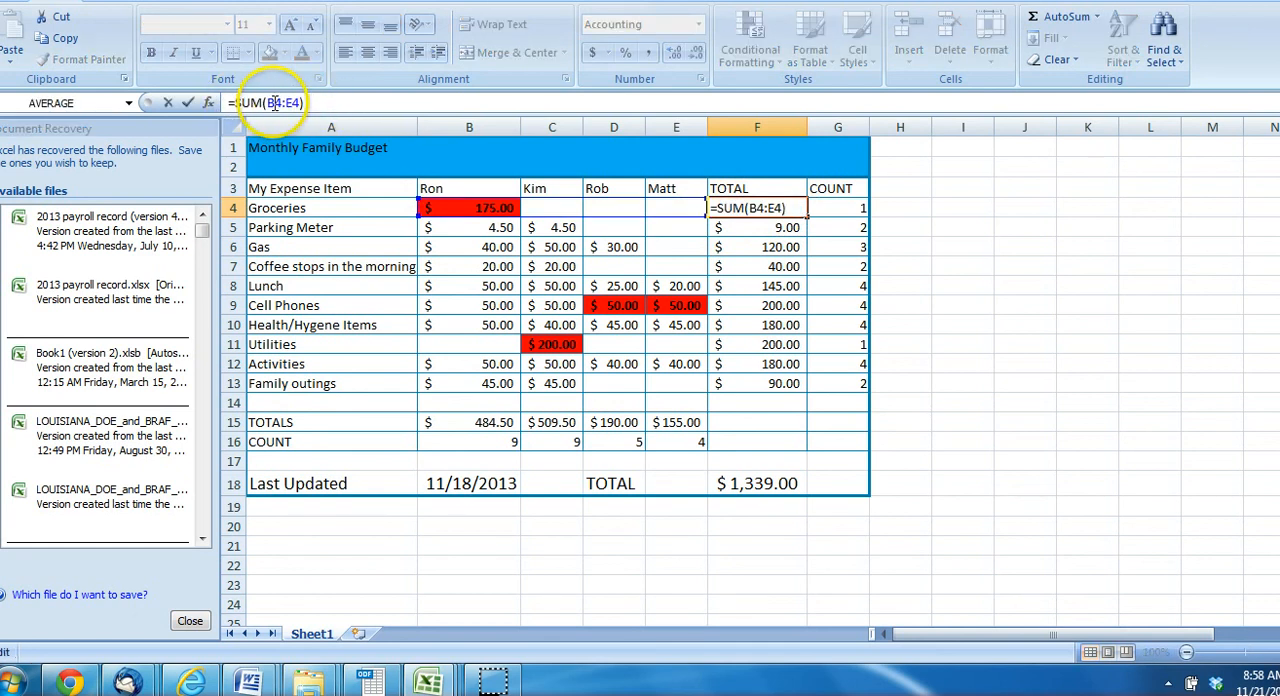
mouse_move(301, 103)
mouse_down()
mouse_move(265, 103)
mouse_move(300, 103)
mouse_up()
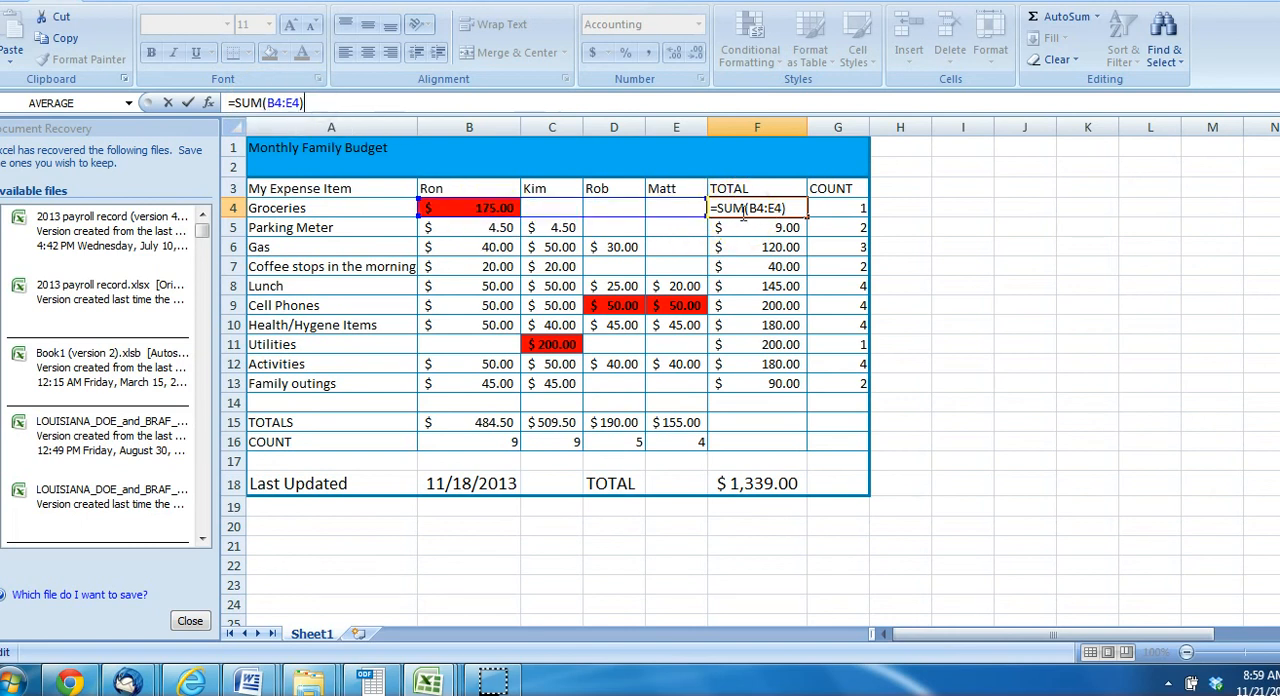
key(Escape)
drag(470, 207, 655, 207)
click(540, 208)
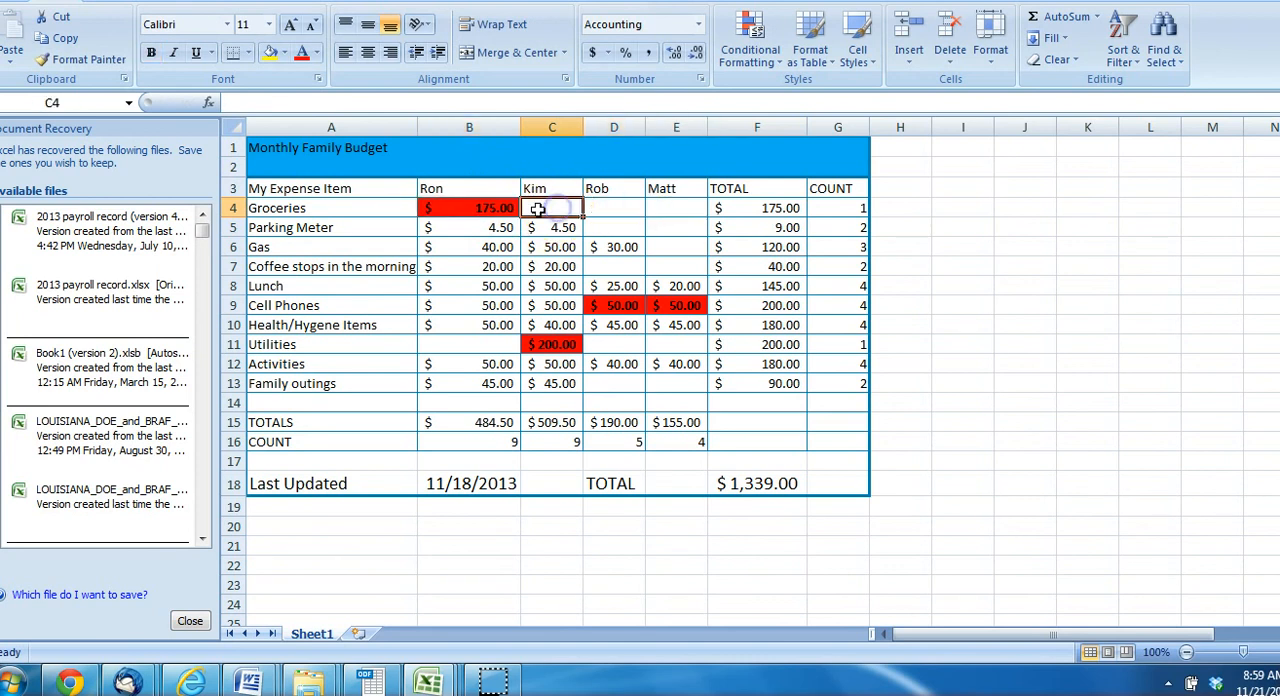
click(611, 208)
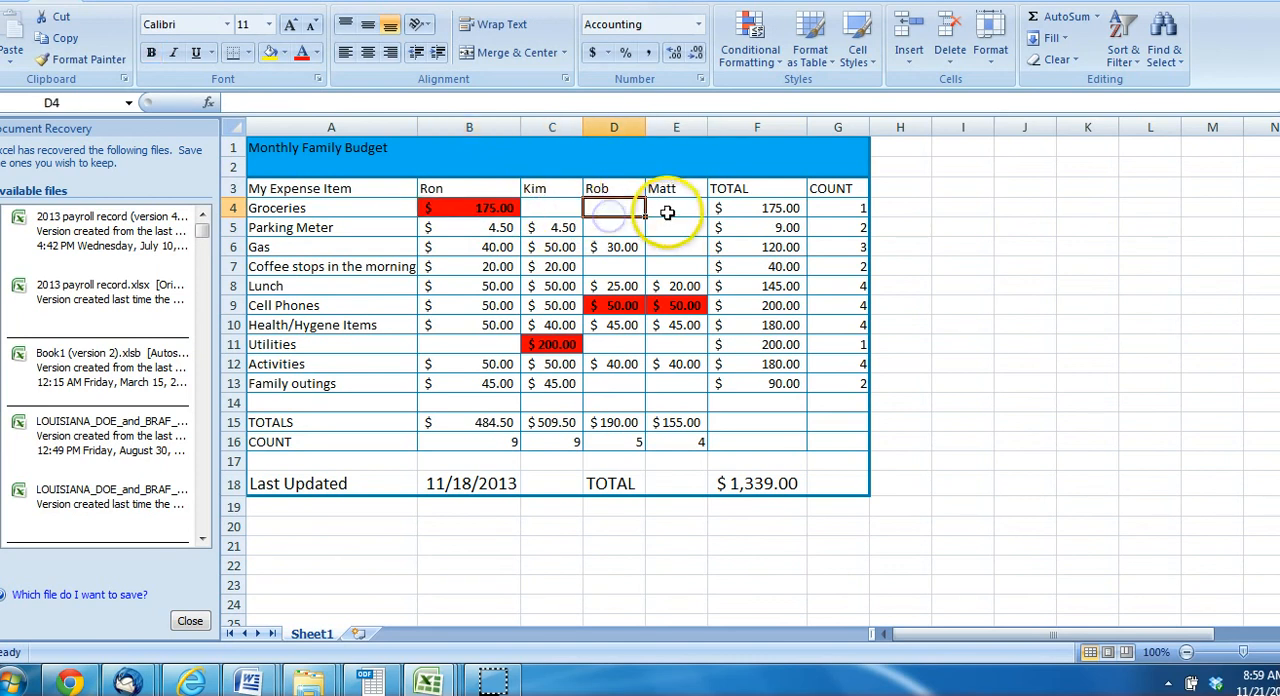
click(666, 212)
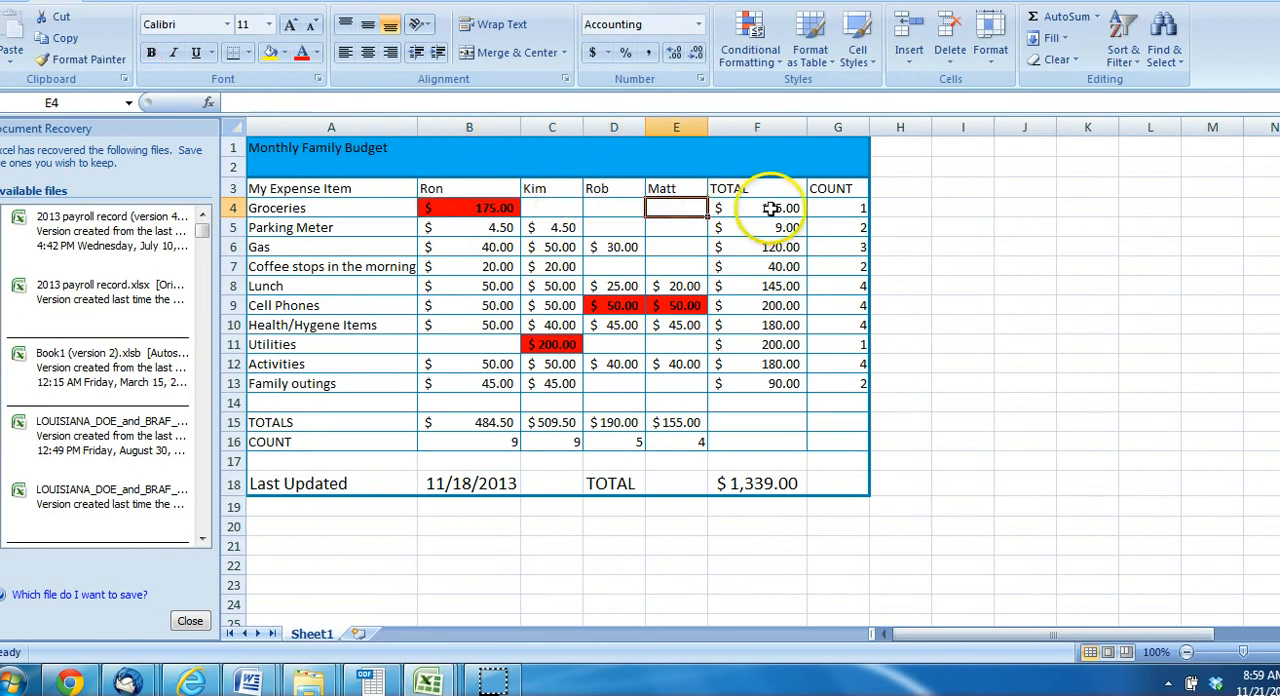
Try a Groceries amount of 45 in D4 to test the TOTAL formula, and remove it again
click(606, 208)
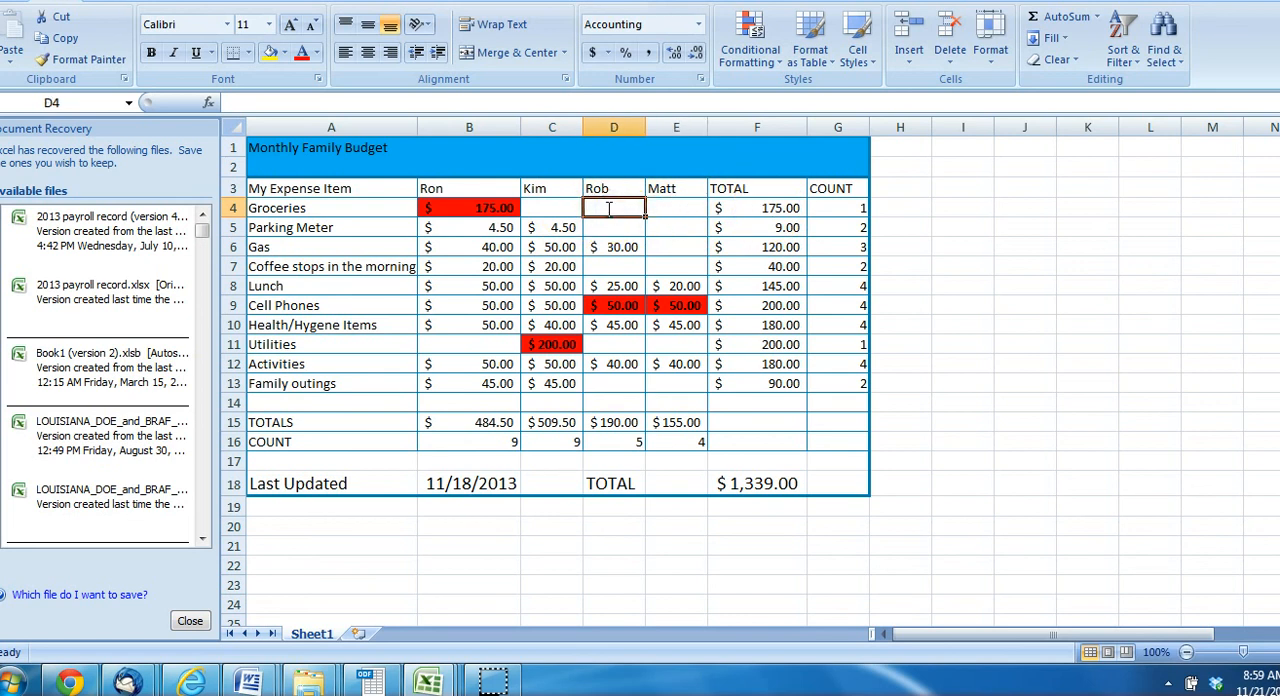
text(45)
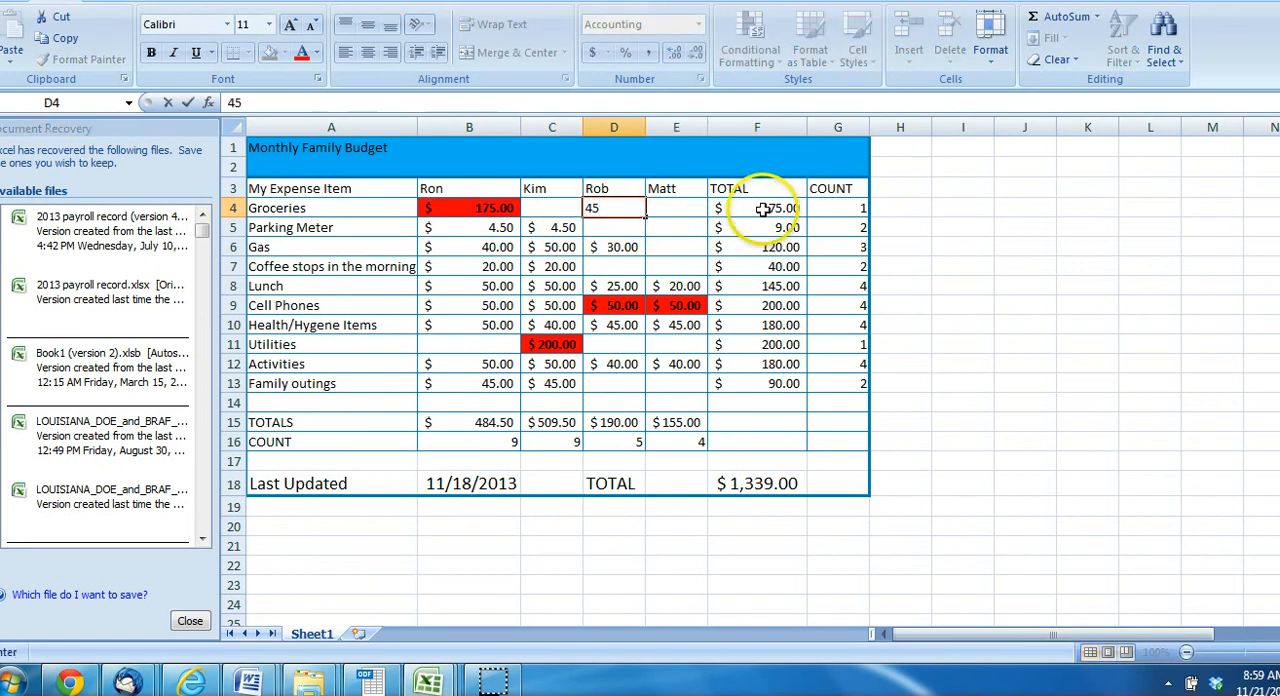
click(627, 230)
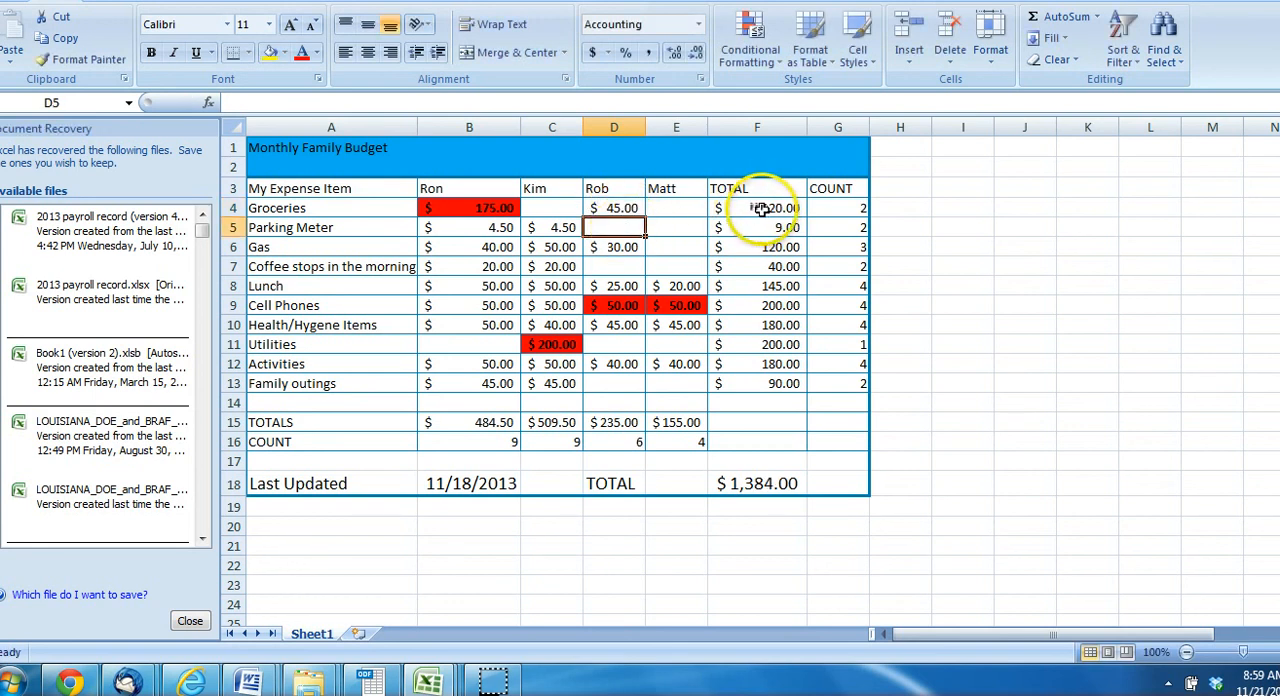
click(622, 208)
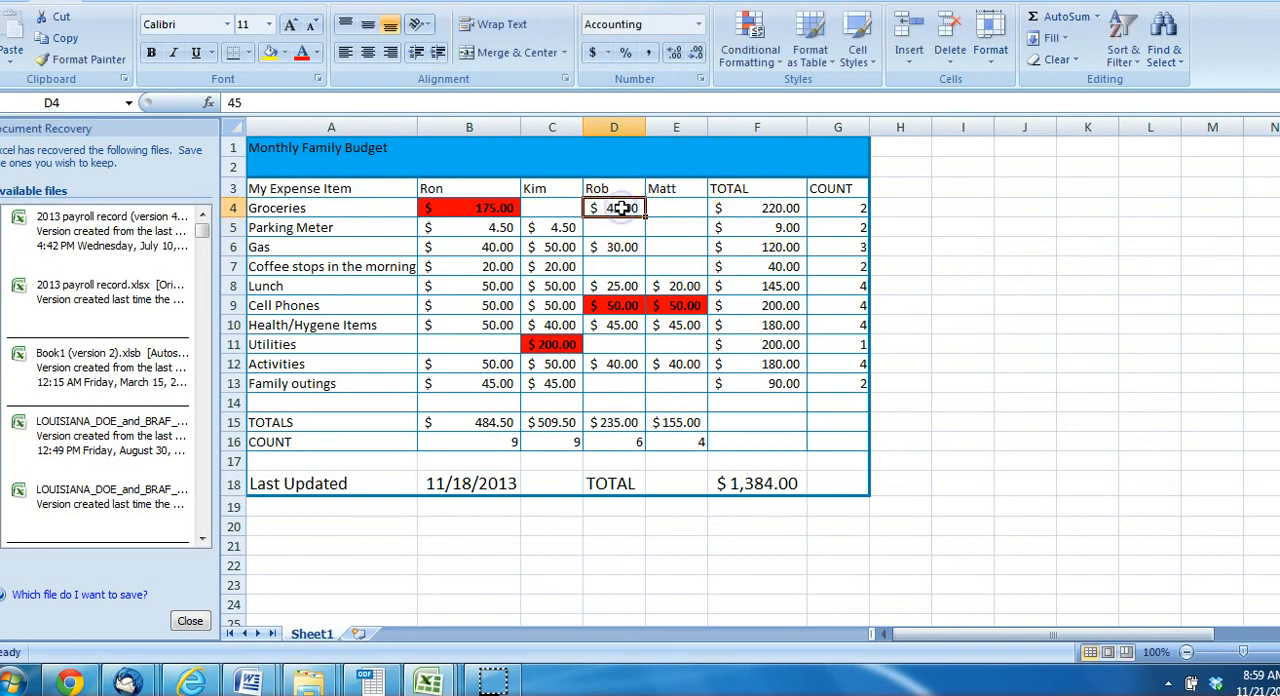
Recheck the range B4:E4 used by the Groceries TOTAL formula in F4 without changing the formula
click(740, 207)
click(312, 103)
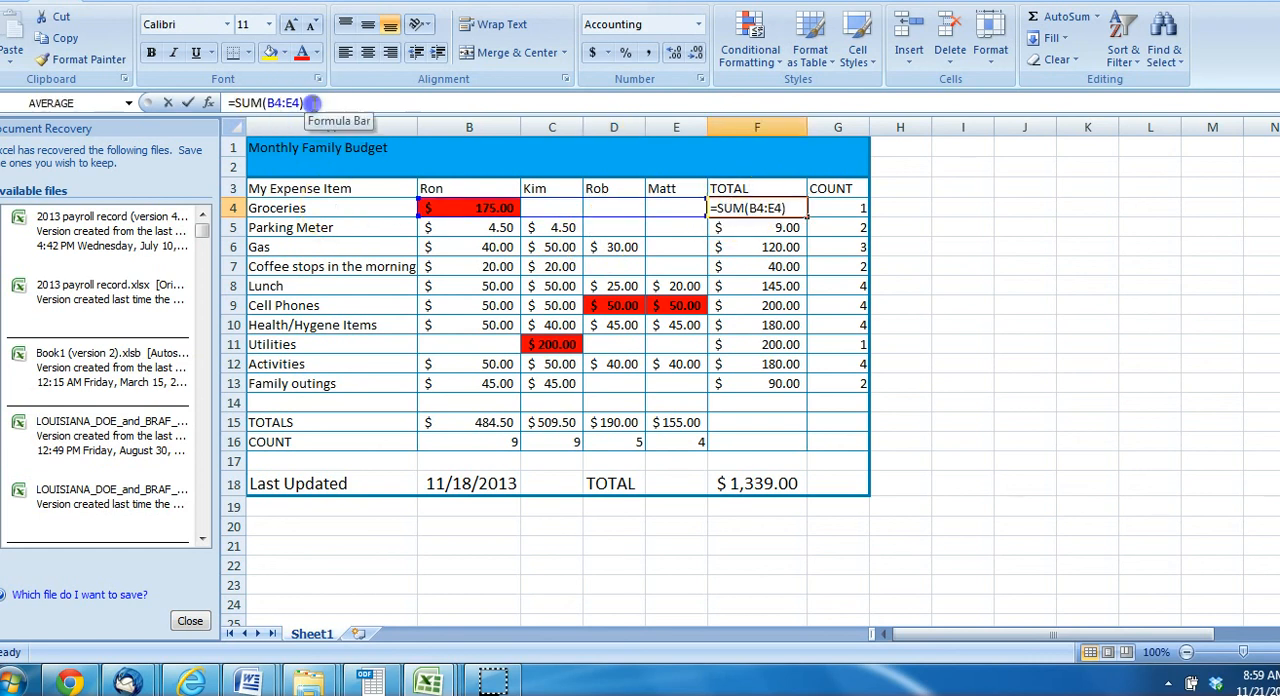
click(336, 103)
click(475, 208)
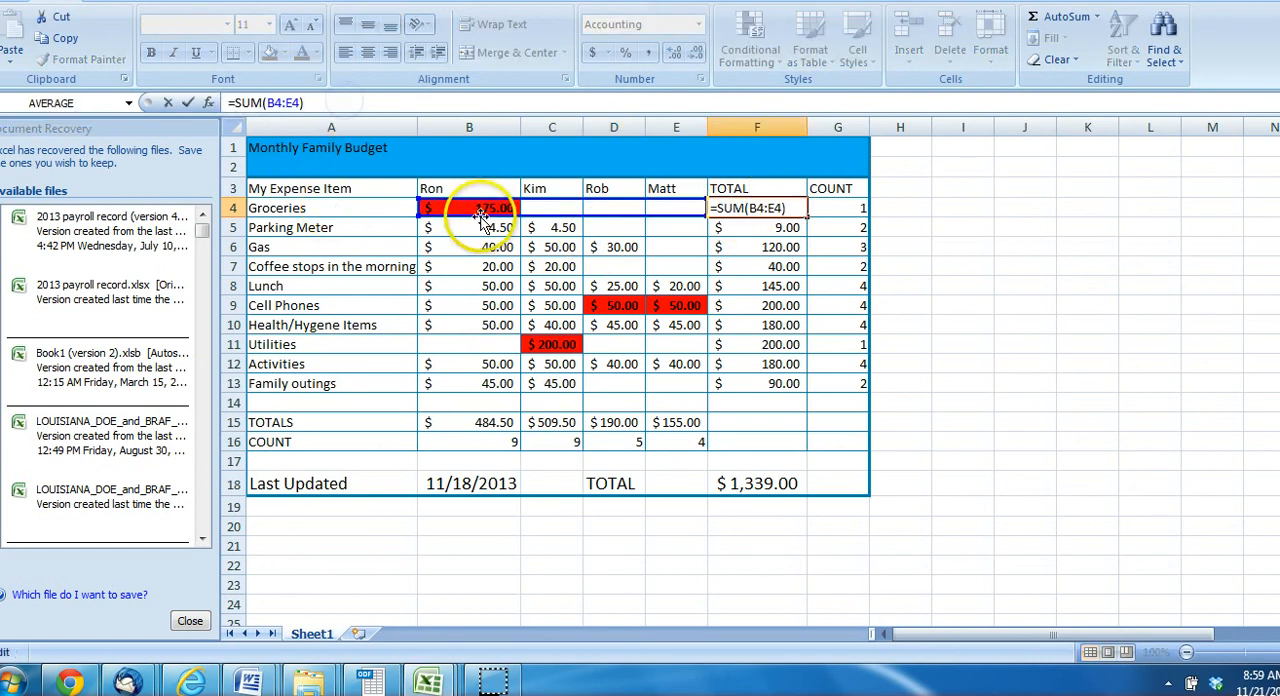
drag(475, 208, 663, 207)
click(660, 209)
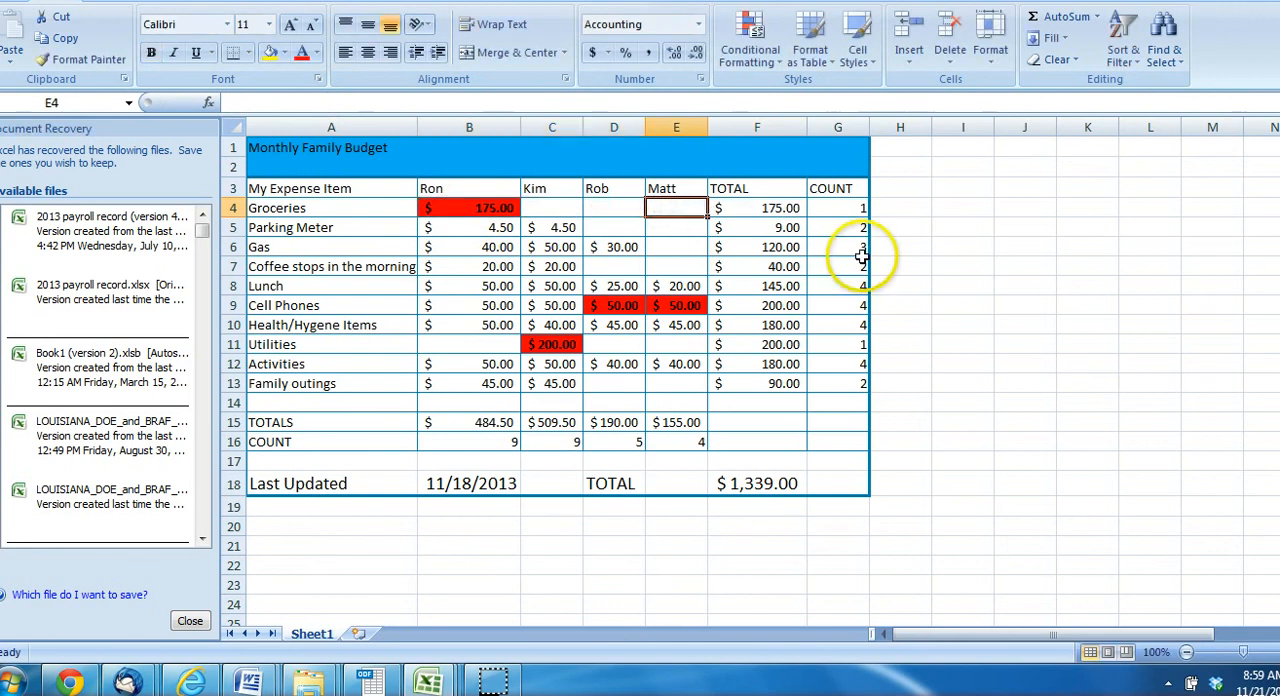
Examine the COUNT formula in the Groceries COUNT cell G4 and the range B4:E4 it refers to
click(836, 209)
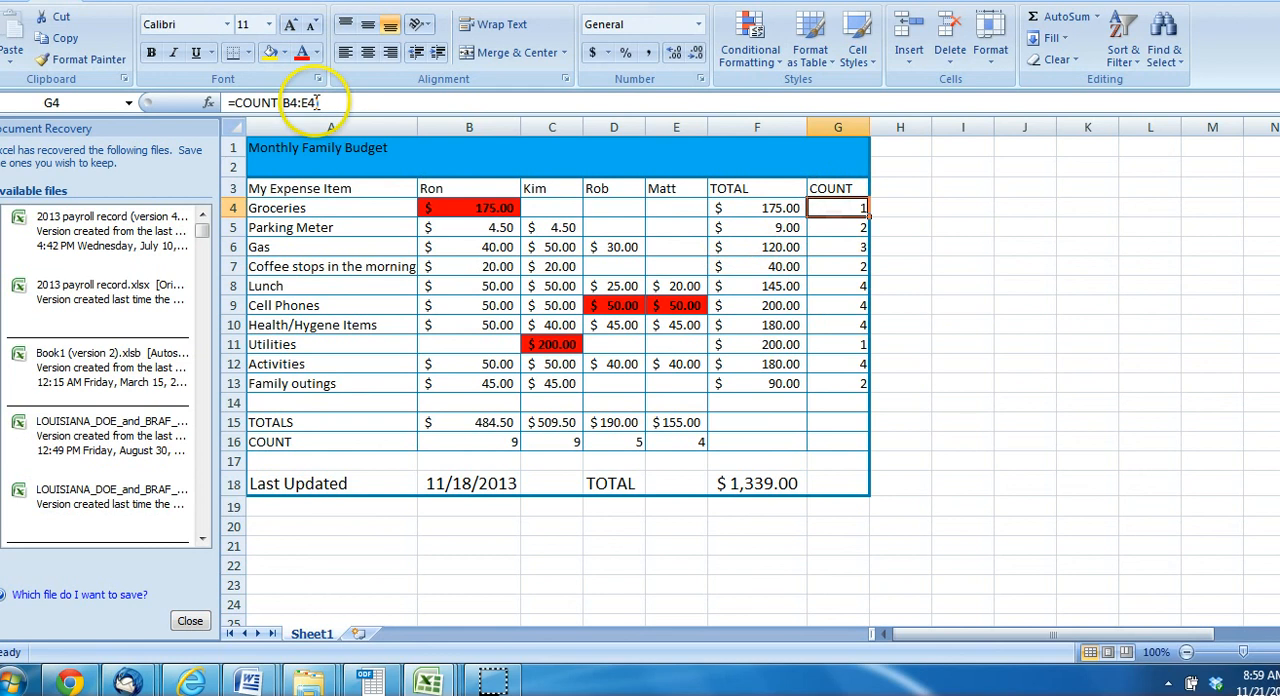
drag(322, 102, 227, 104)
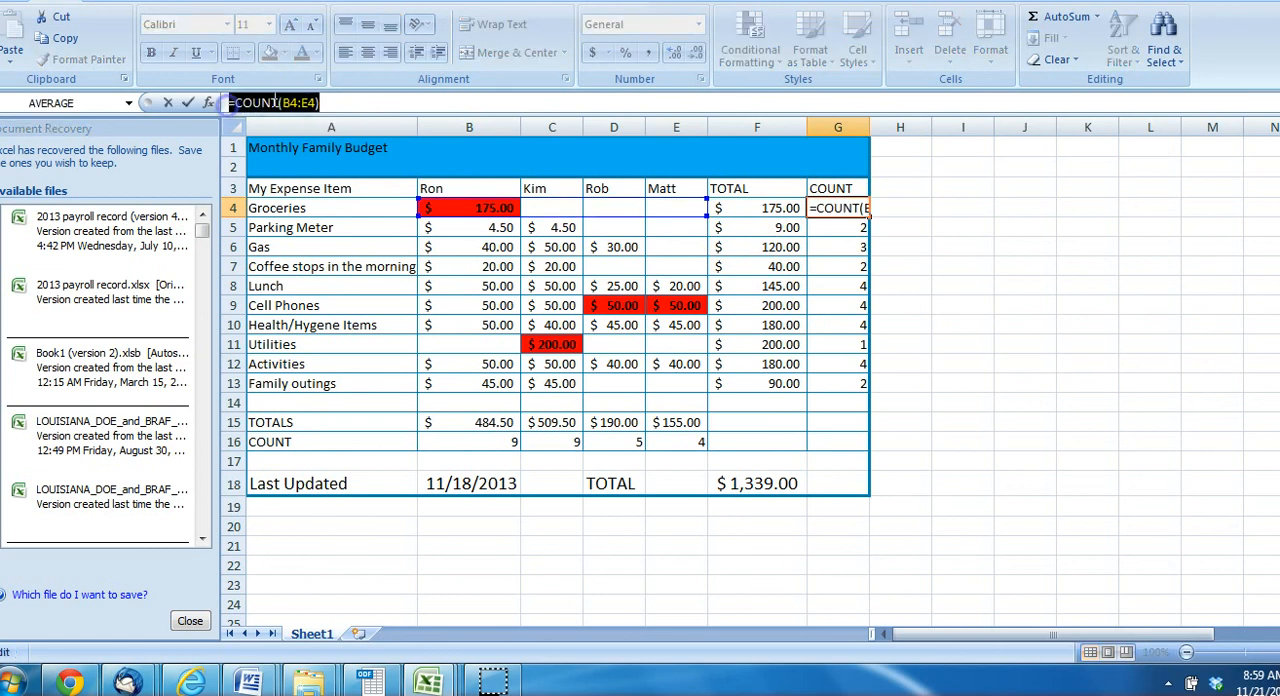
click(287, 103)
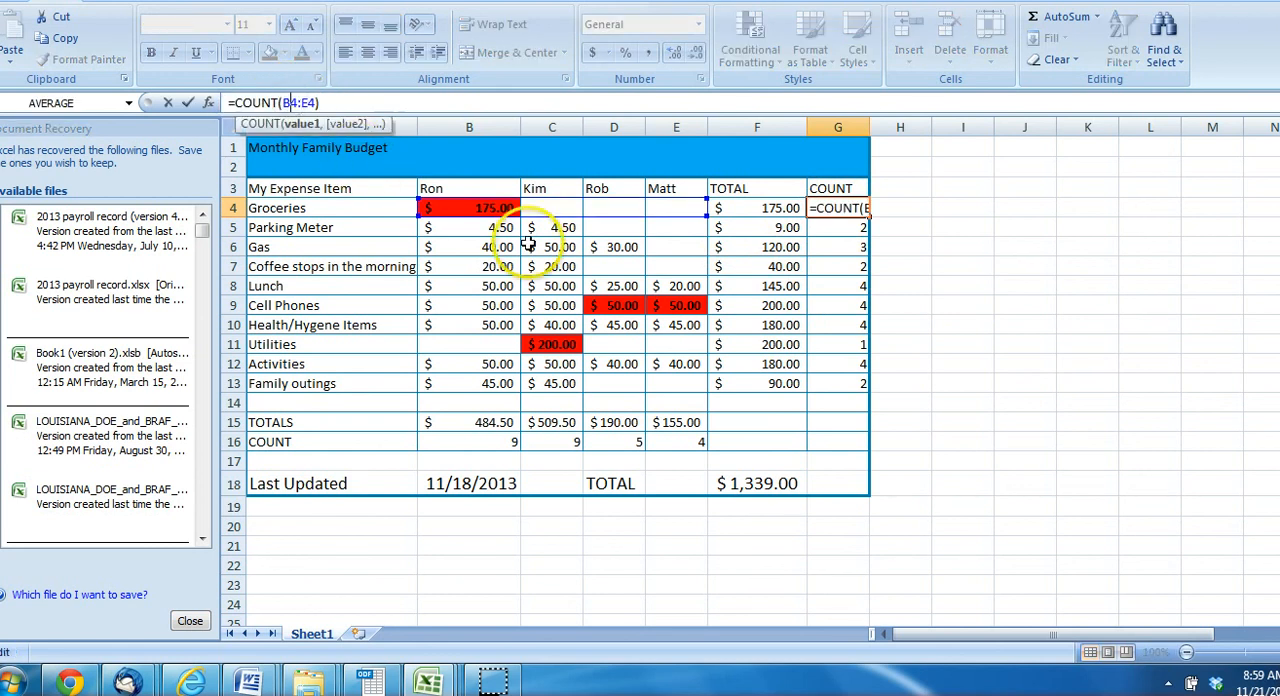
key(Return)
drag(452, 207, 622, 209)
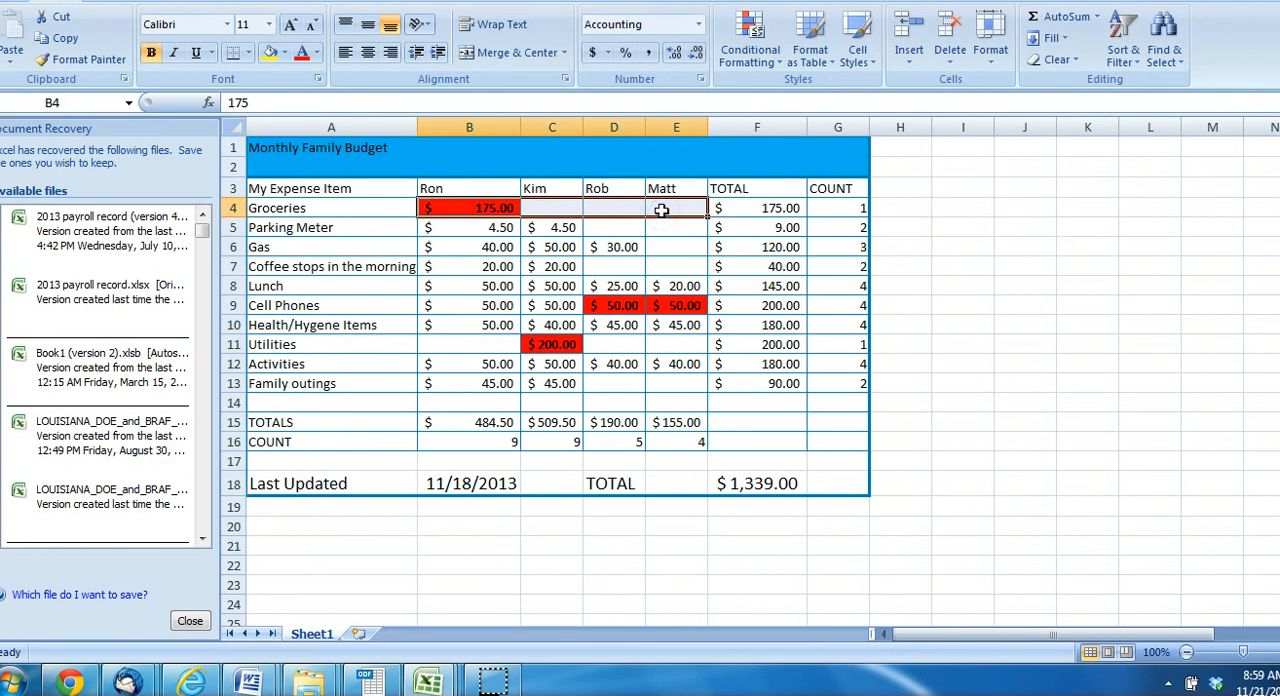
click(661, 210)
Enter 45 as the Groceries amount in D4
click(608, 210)
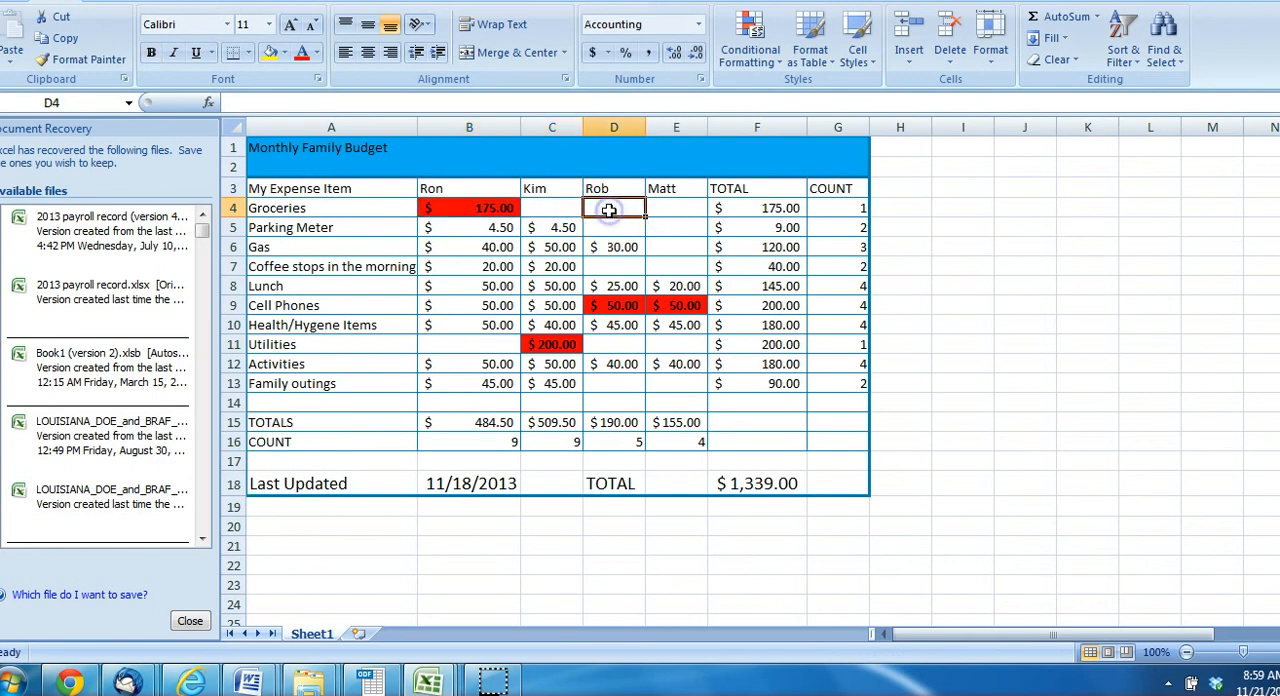
text(45)
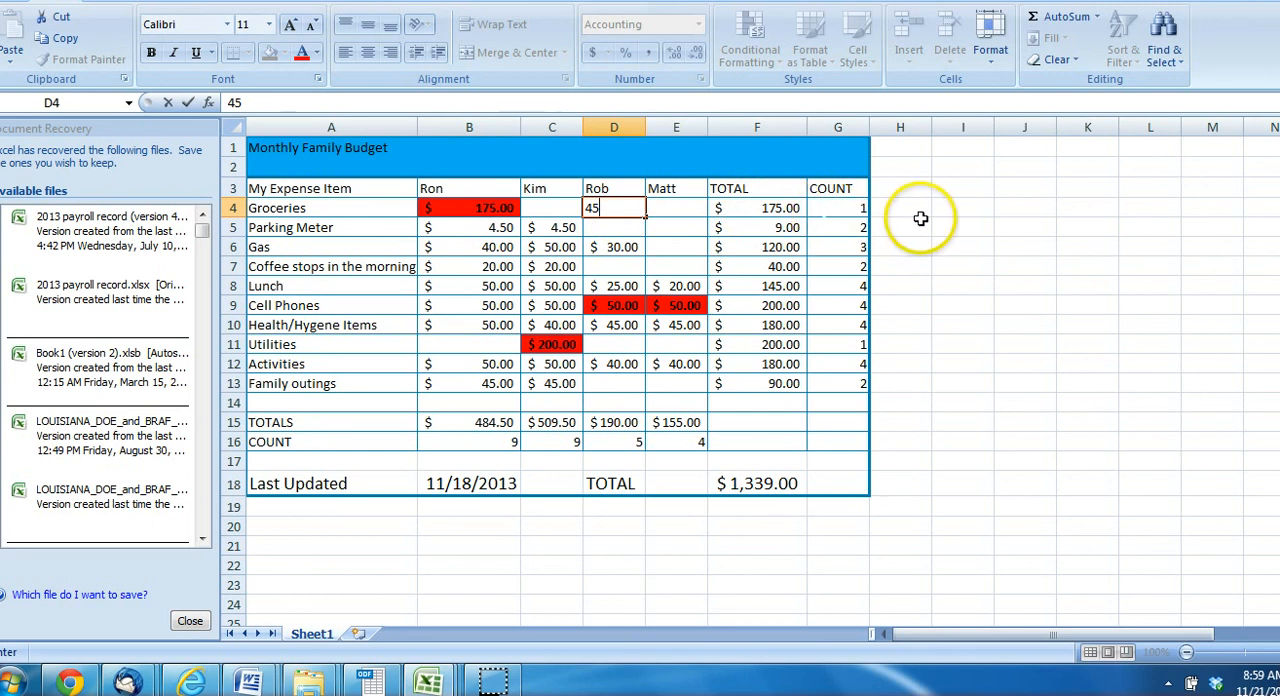
key(Return)
Compare the Groceries COUNT in G4 and TOTAL in F4 with the amounts entered in B4 and D4
click(838, 208)
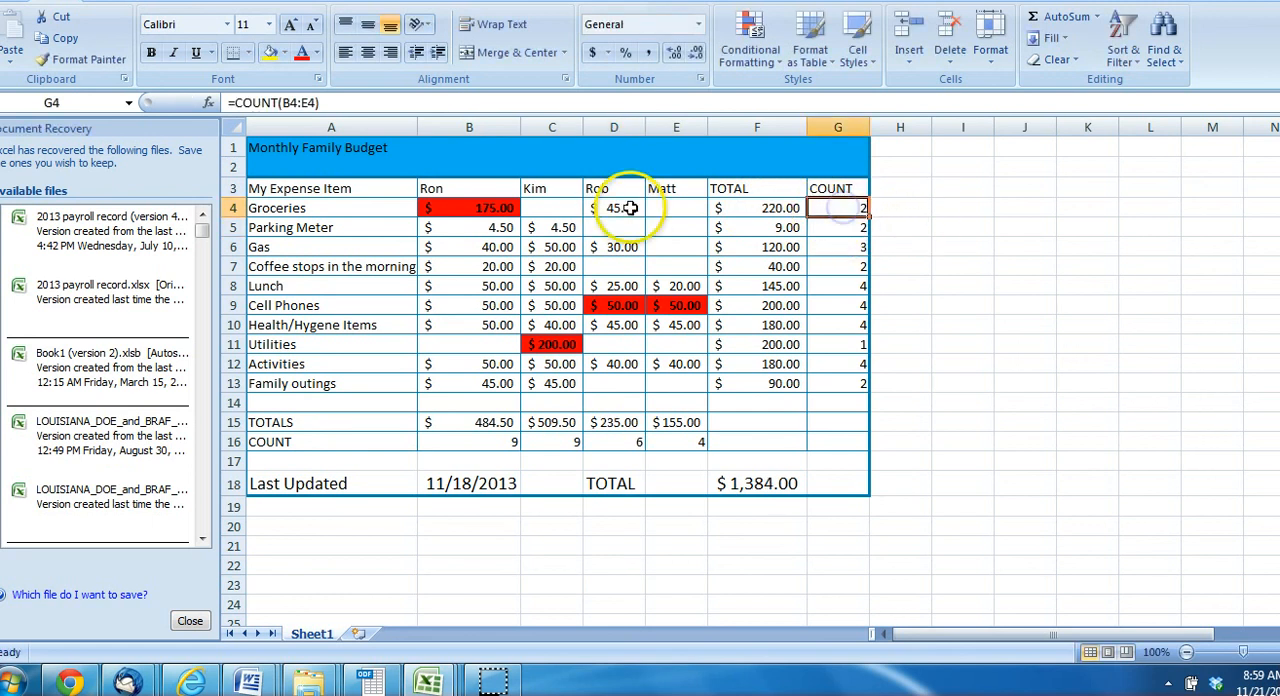
click(495, 207)
click(595, 207)
click(469, 213)
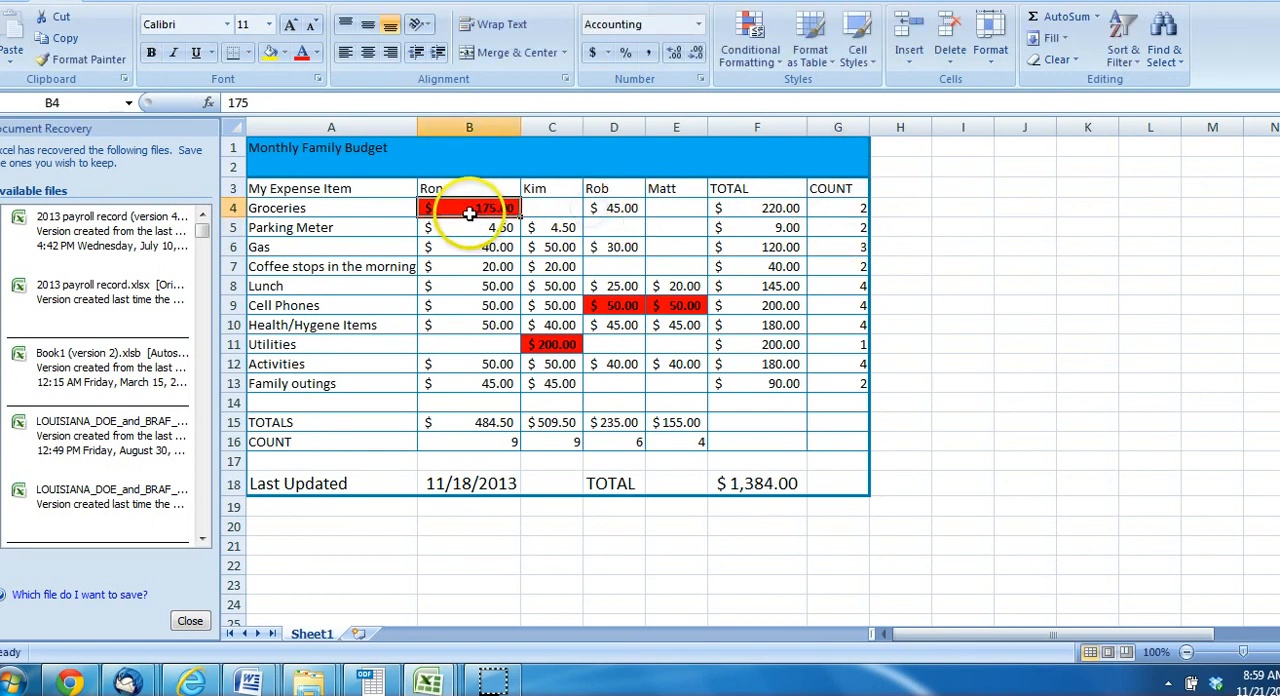
click(612, 207)
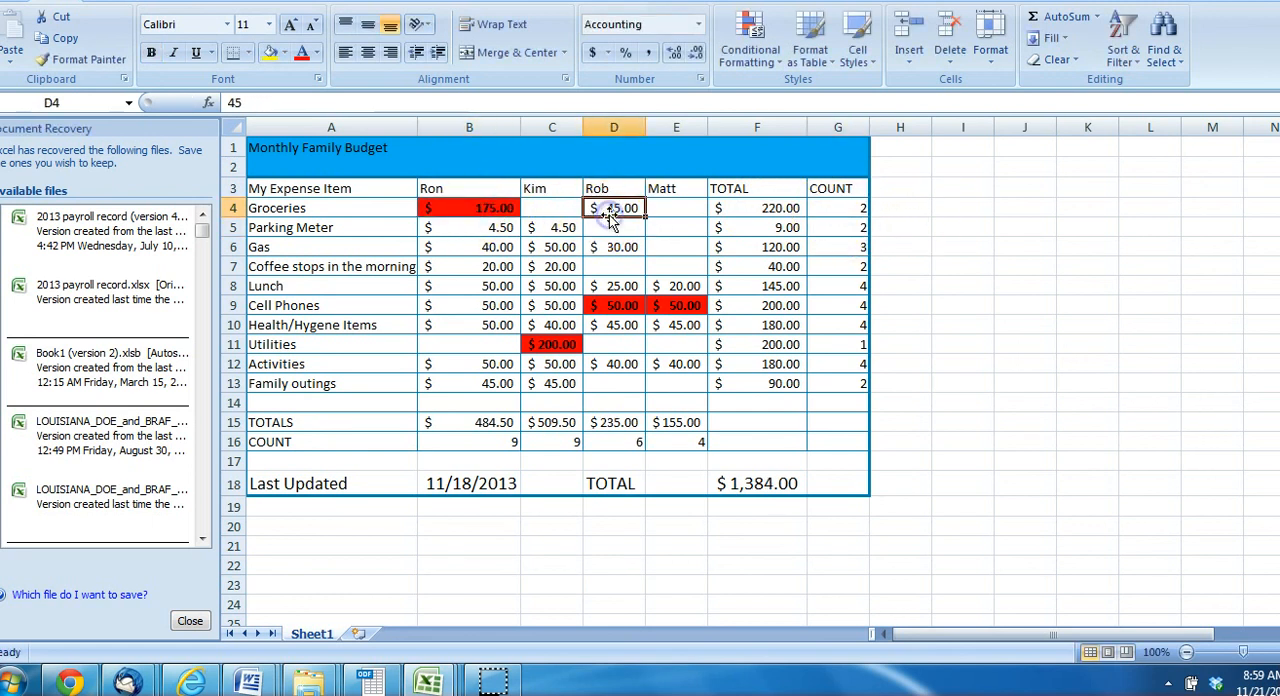
click(858, 207)
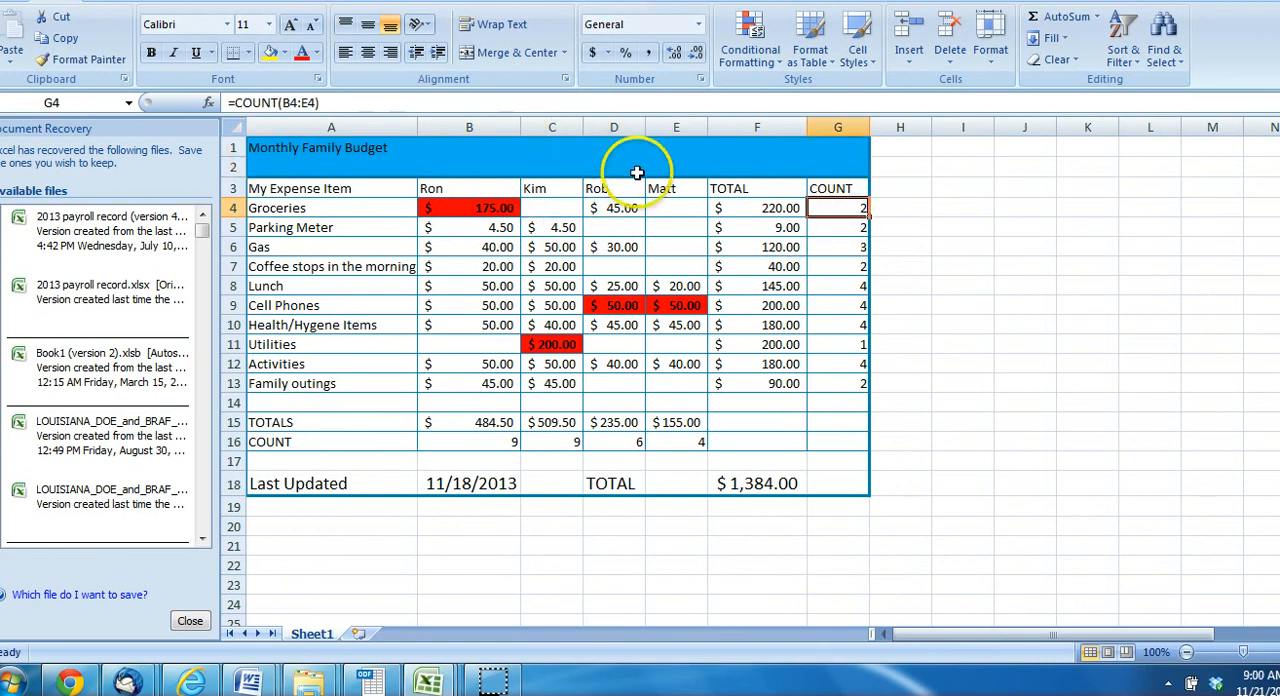
click(765, 213)
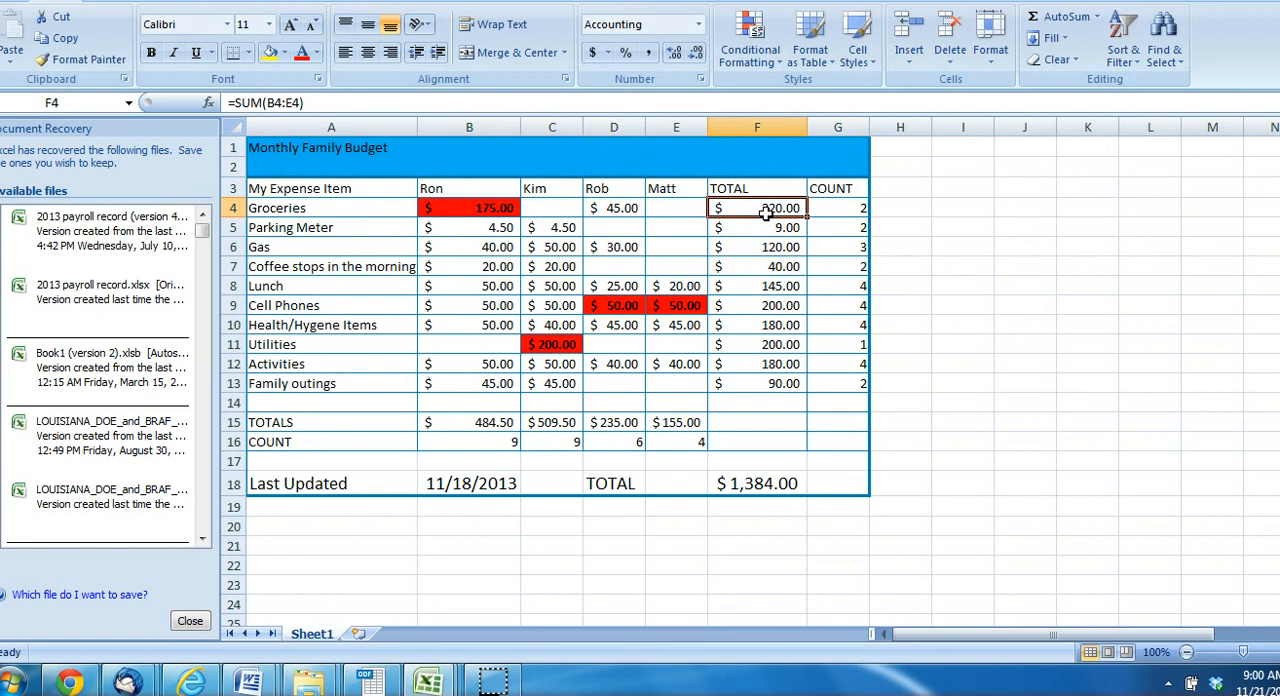
Examine the TOTAL formulas in F5 and F6 and the COUNT formulas in column G from Groceries to Family outings
key(Down)
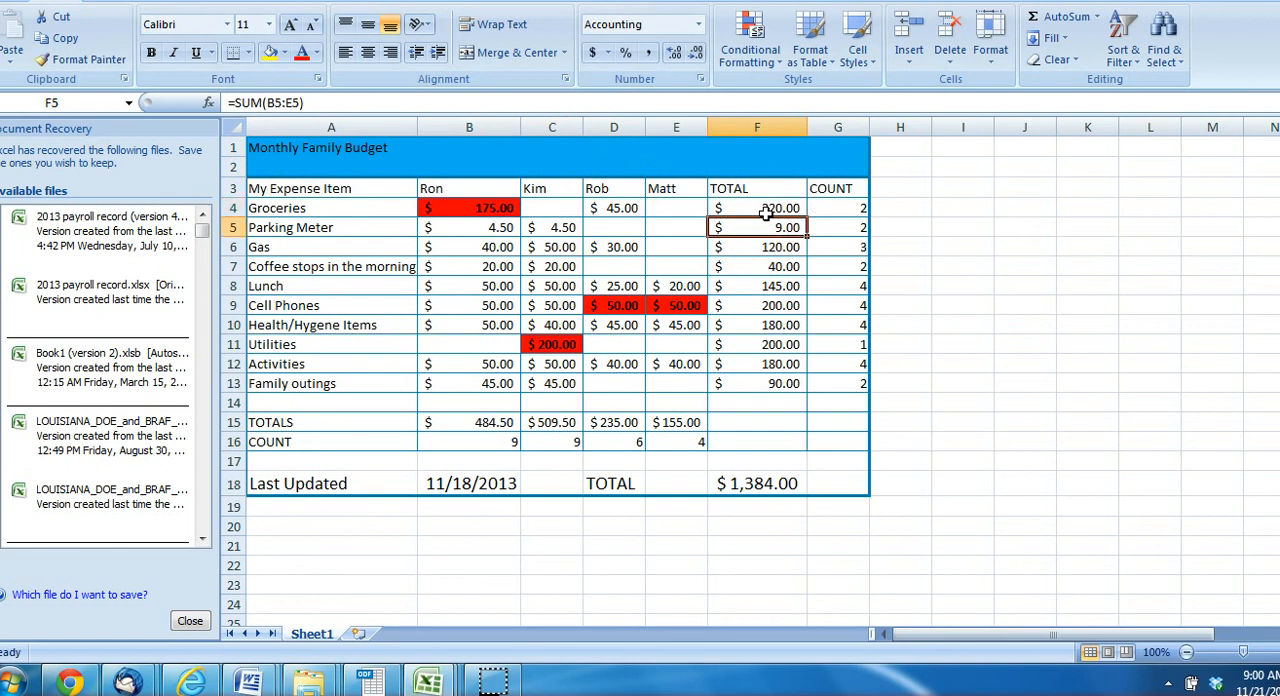
key(Down)
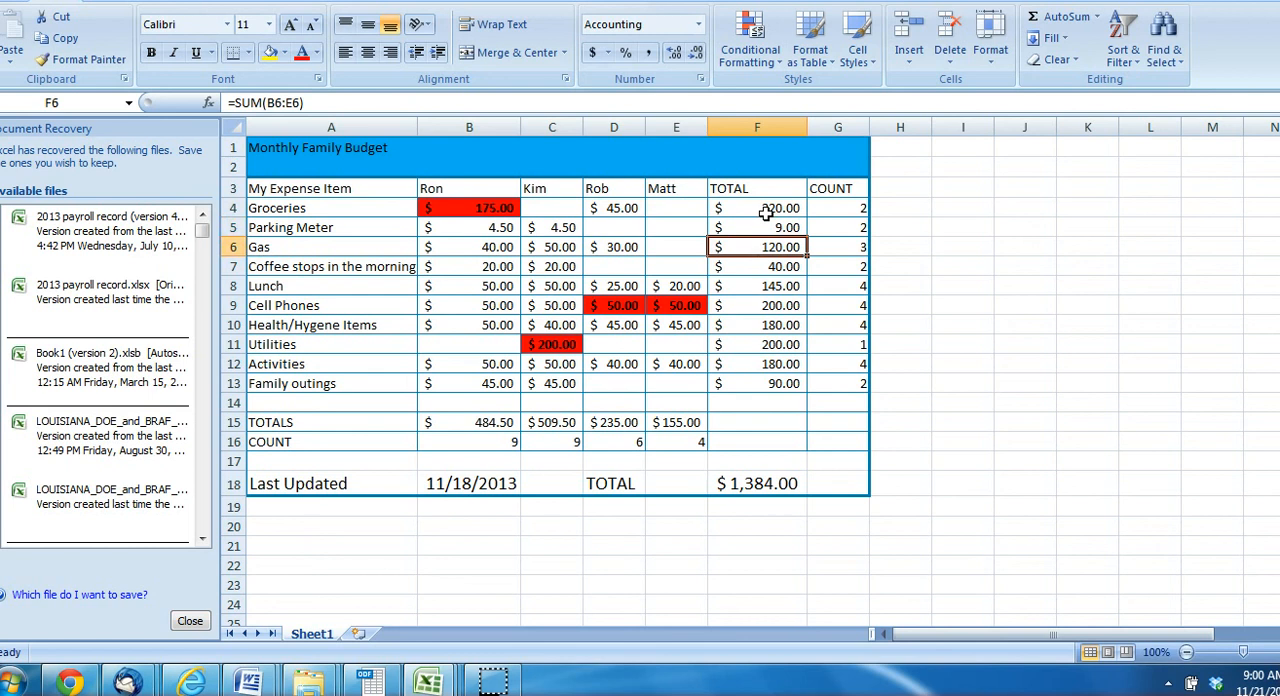
key(Right)
key(Up)
key(Up)
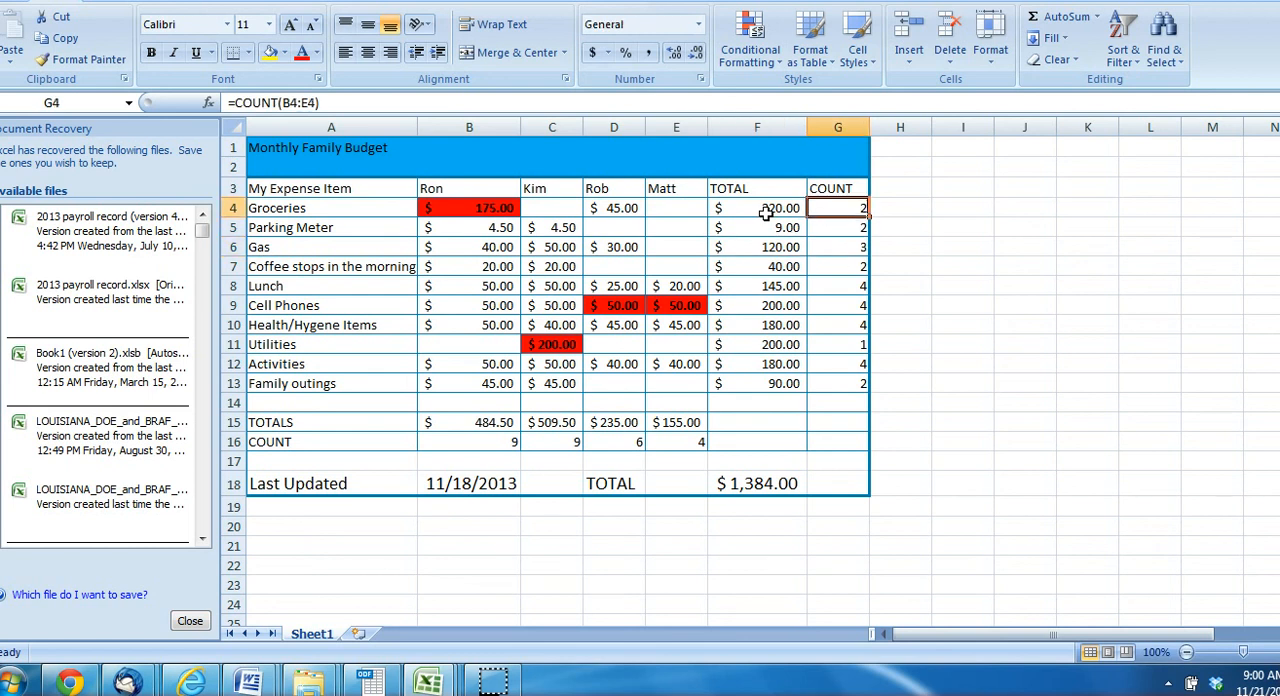
key(Down)
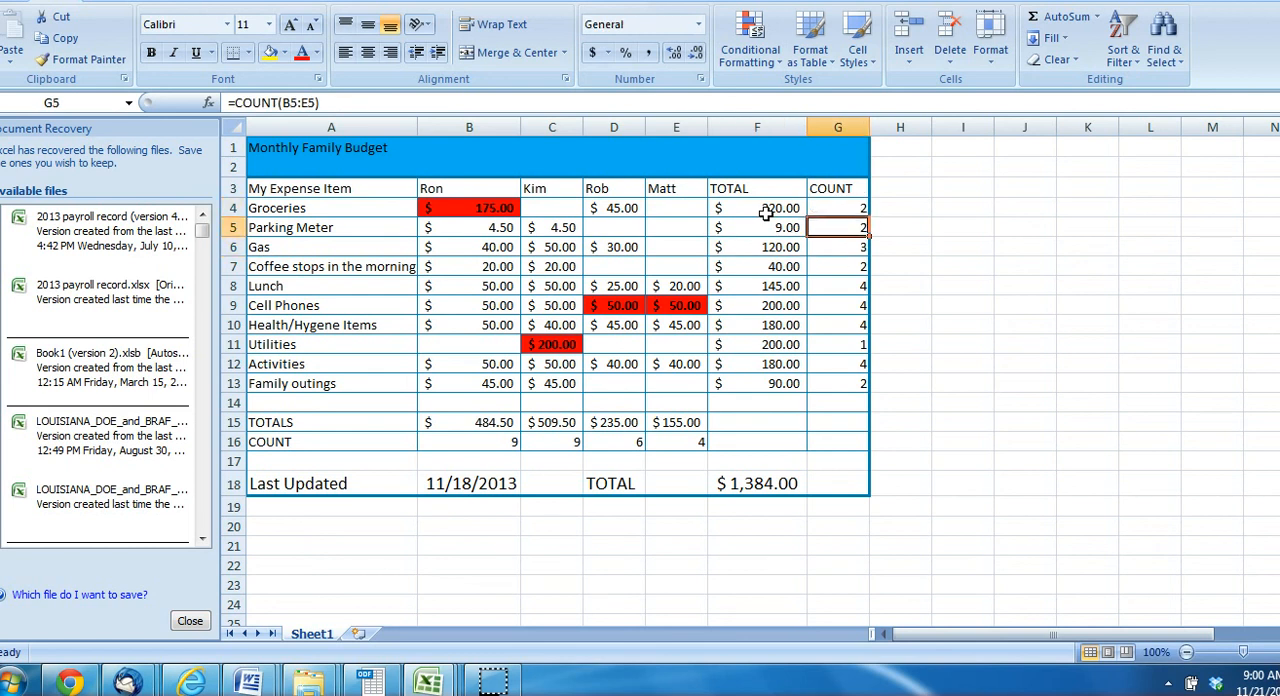
key(Down)
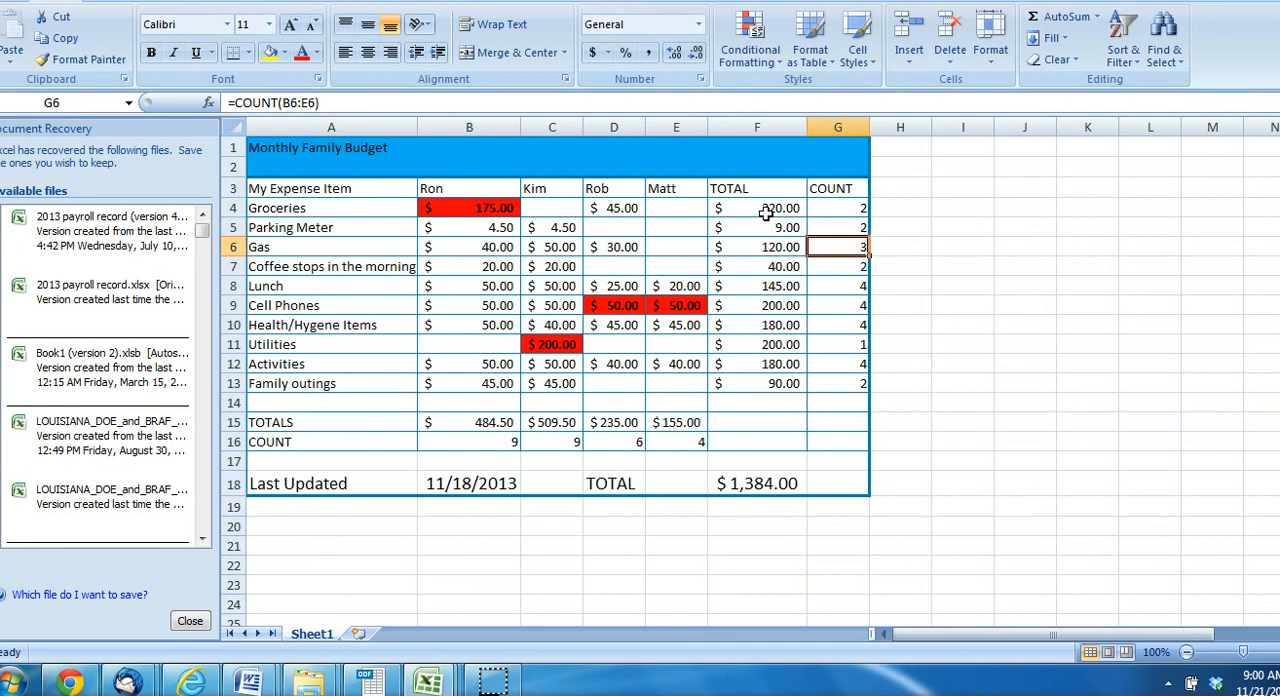
key(Down)
key(Down)
key(Down)
key(Down)
key(Down)
key(Down)
key(Down)
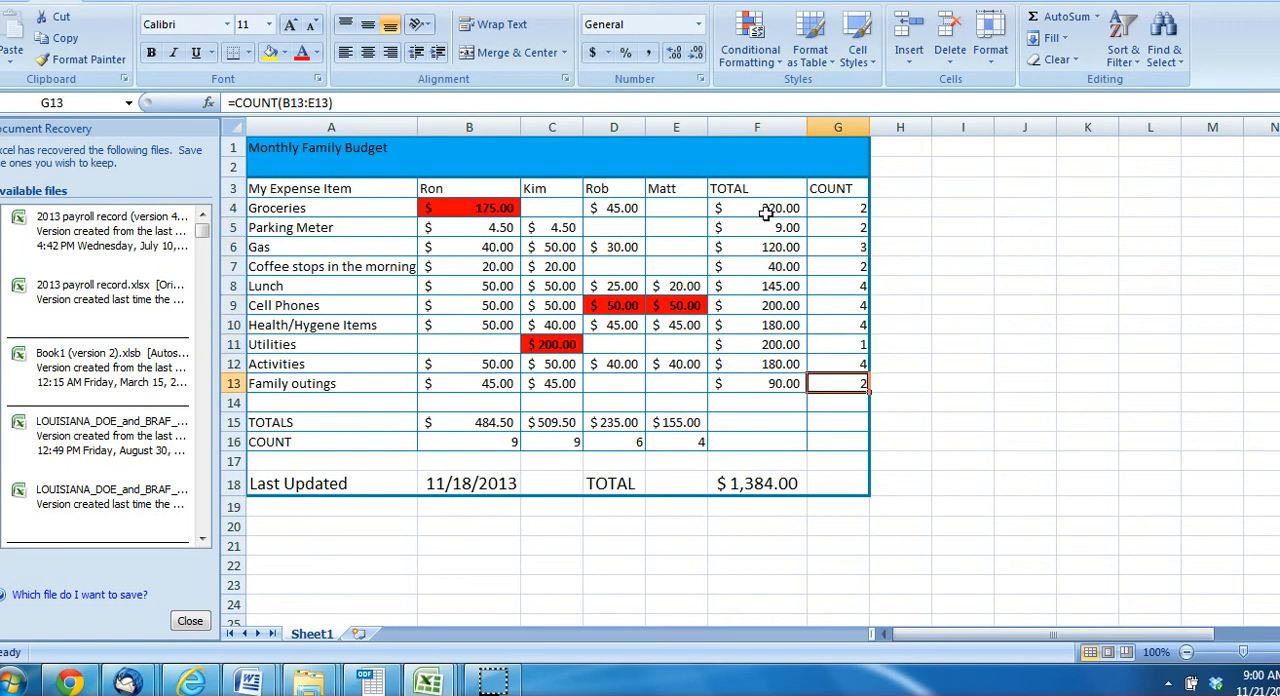
key(Down)
key(Down)
key(Down)
key(Down)
key(Down)
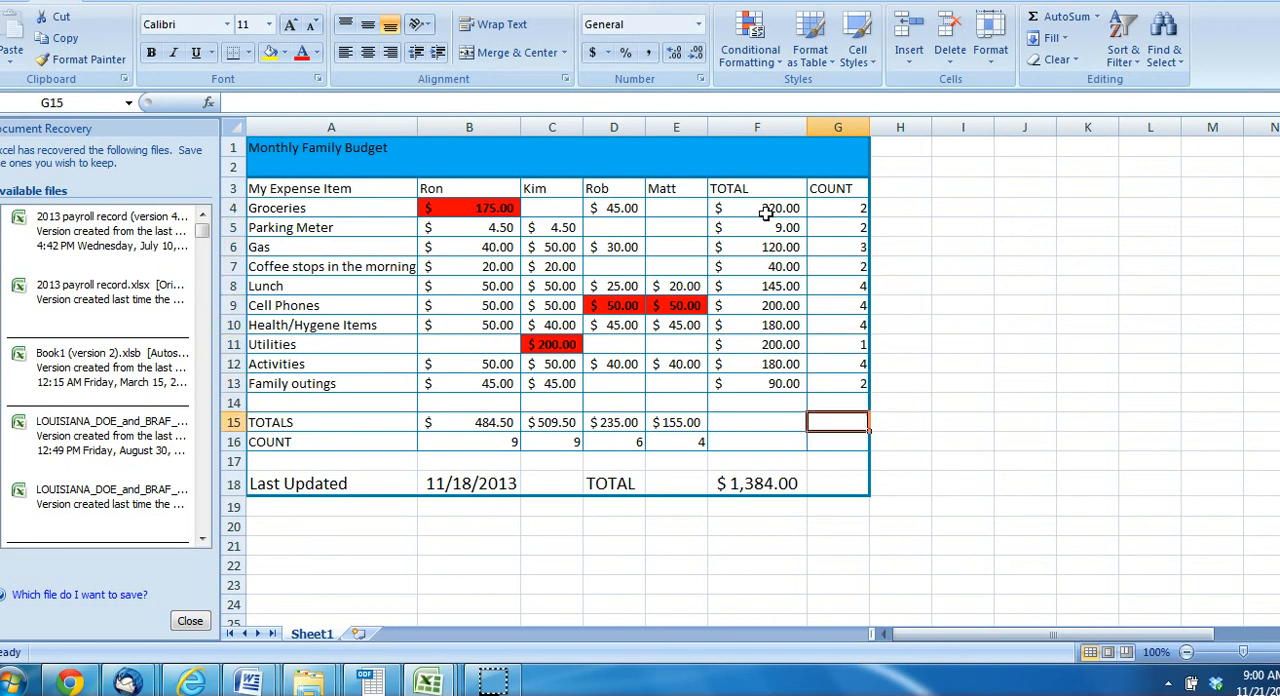
Examine the grand TOTAL formula in F18 and the range F4:F13 that it sums
key(Left)
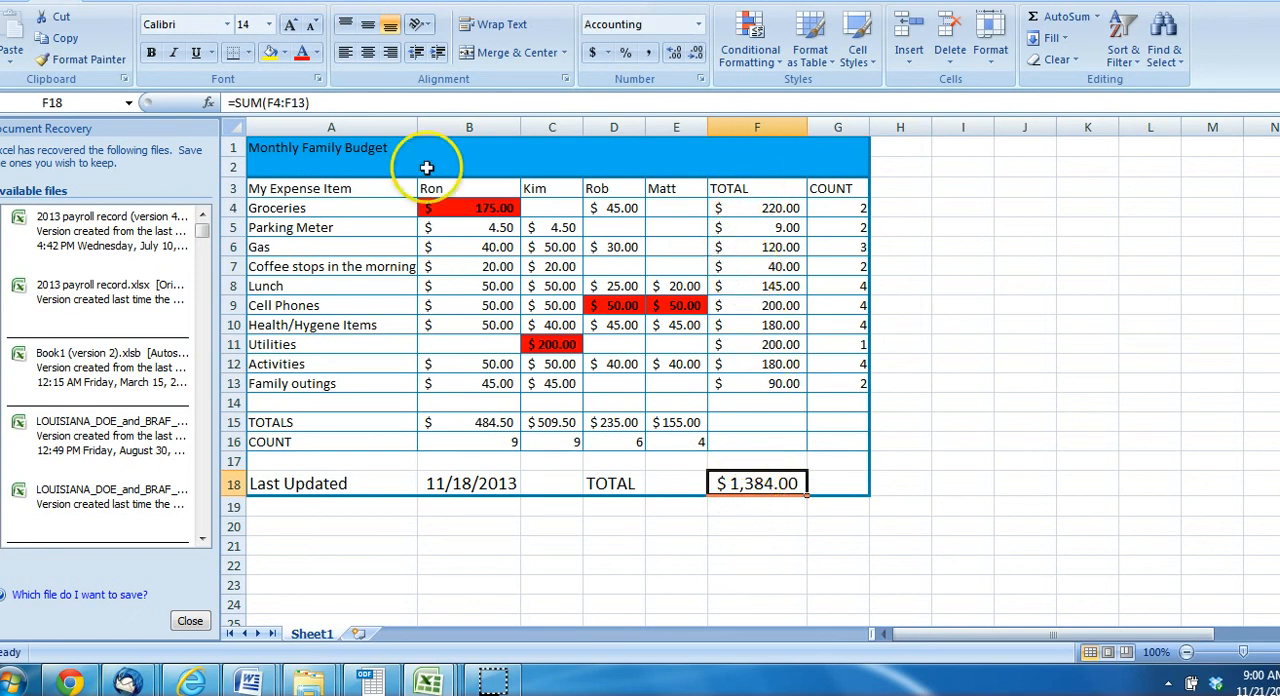
click(268, 102)
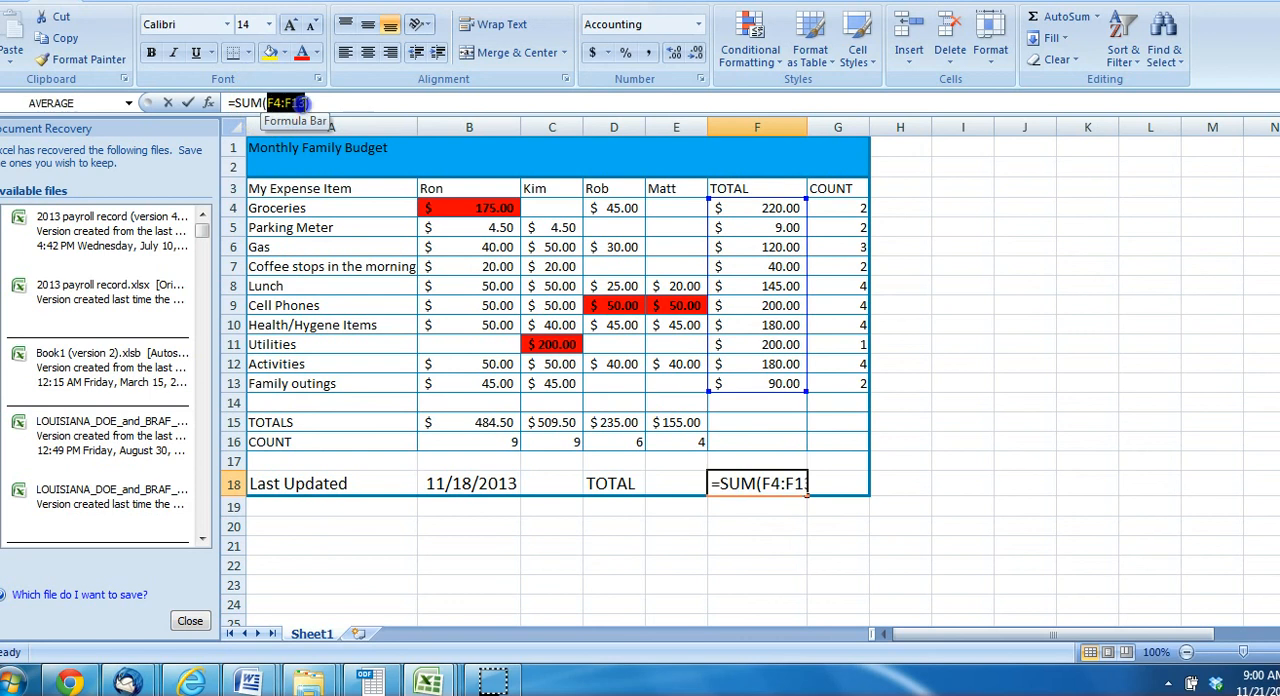
click(766, 496)
drag(773, 208, 776, 386)
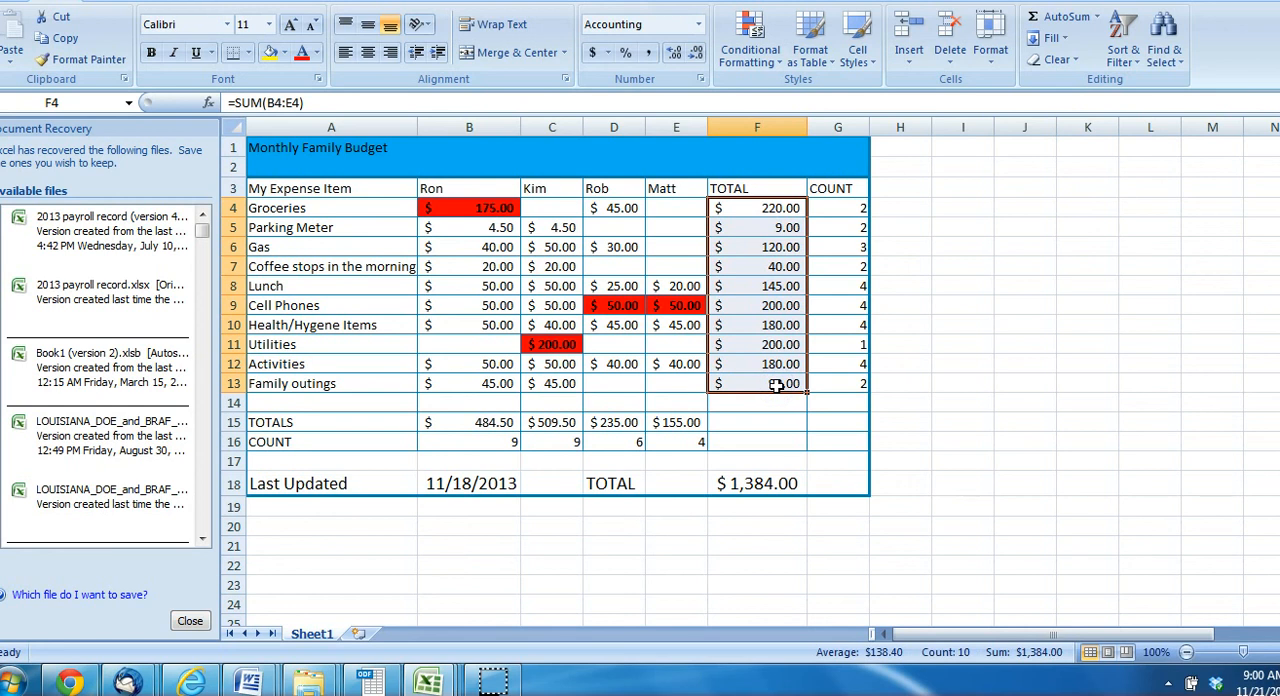
click(776, 386)
click(757, 485)
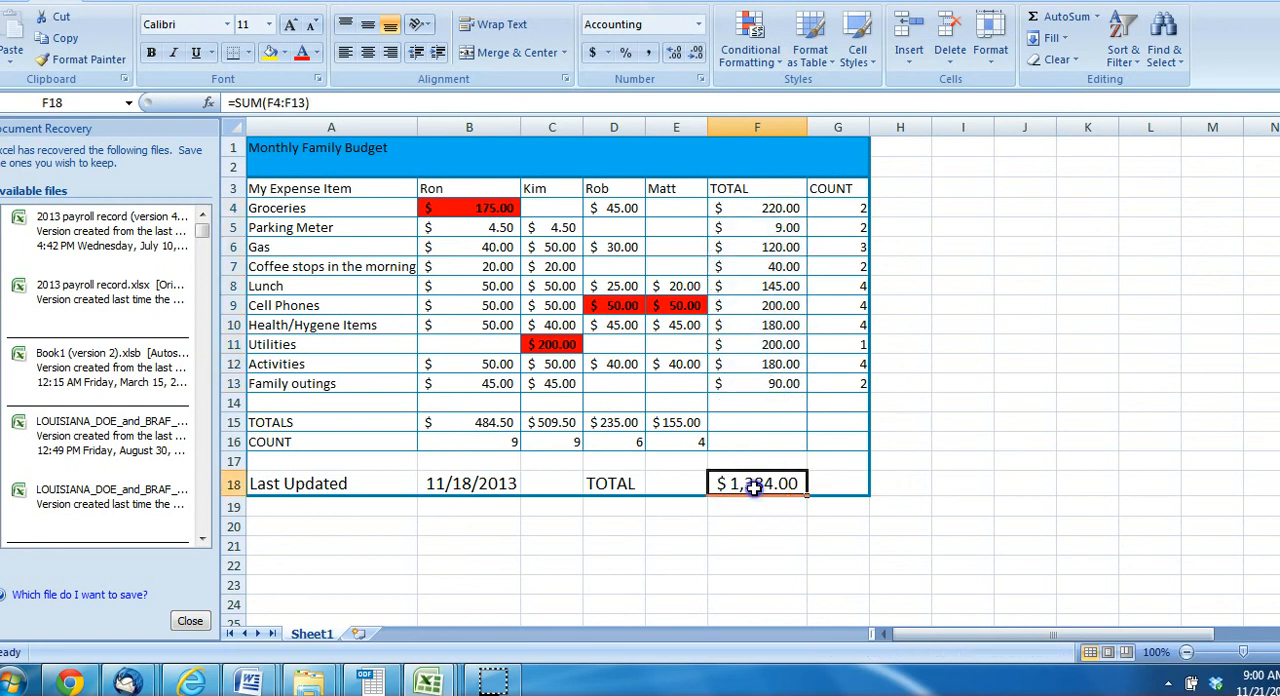
Clear the Groceries amount in D4 and check the grand TOTAL in F18
click(614, 208)
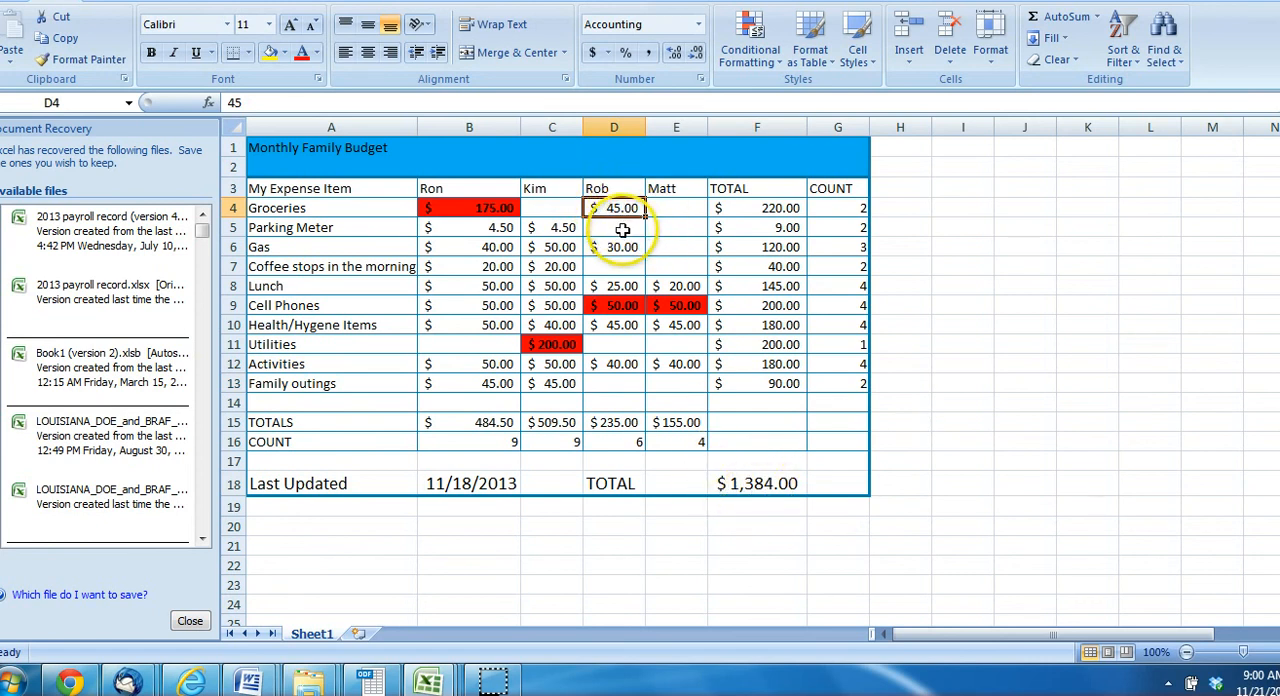
key(Delete)
click(766, 486)
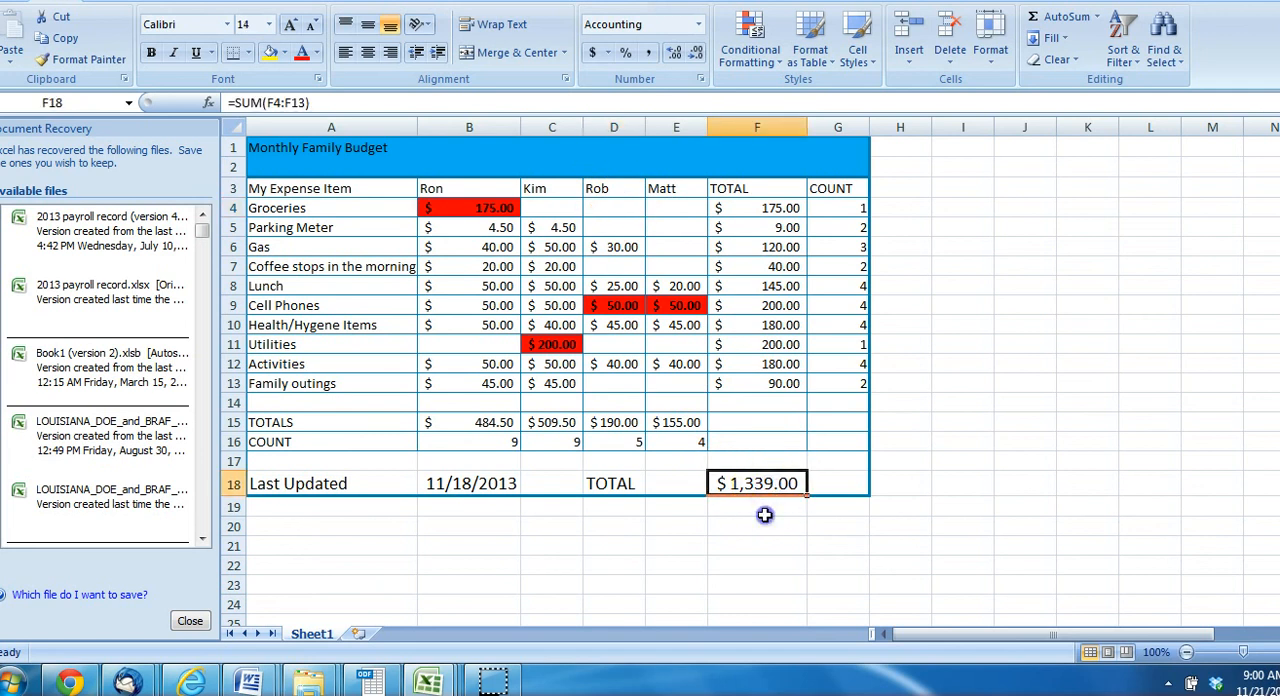
click(764, 515)
click(762, 484)
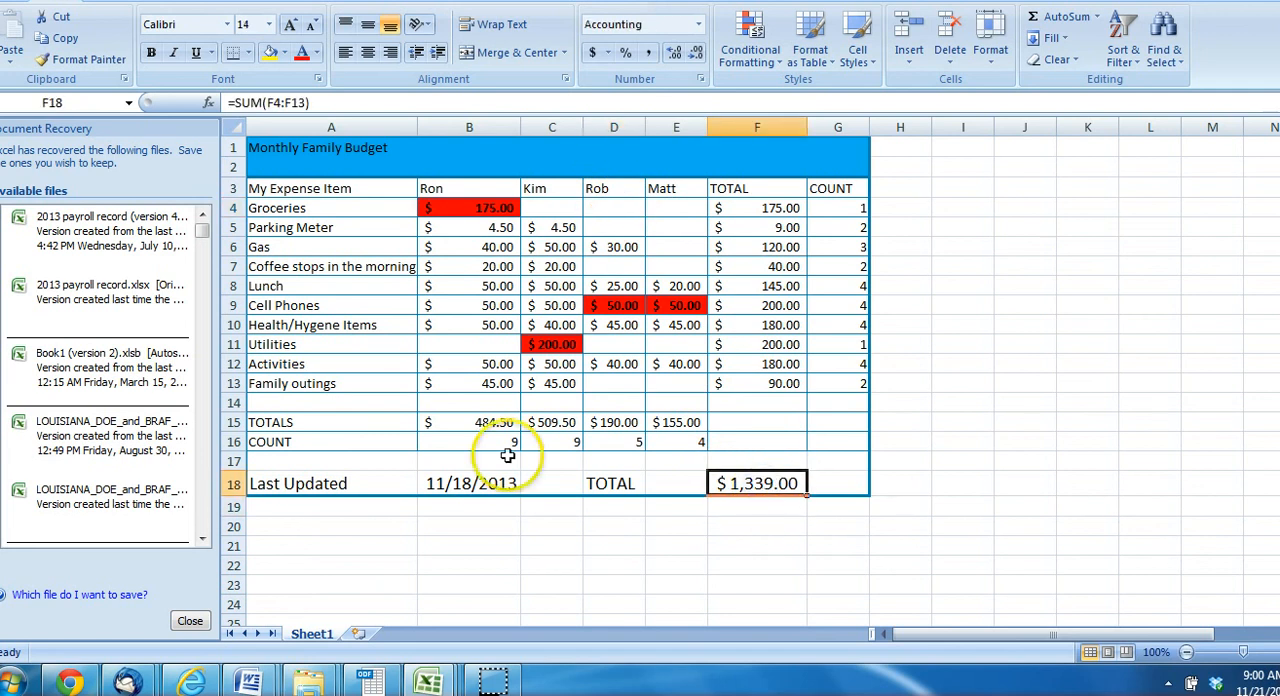
Look through the SUM formulas in the TOTALS row from B15 to E15
click(469, 423)
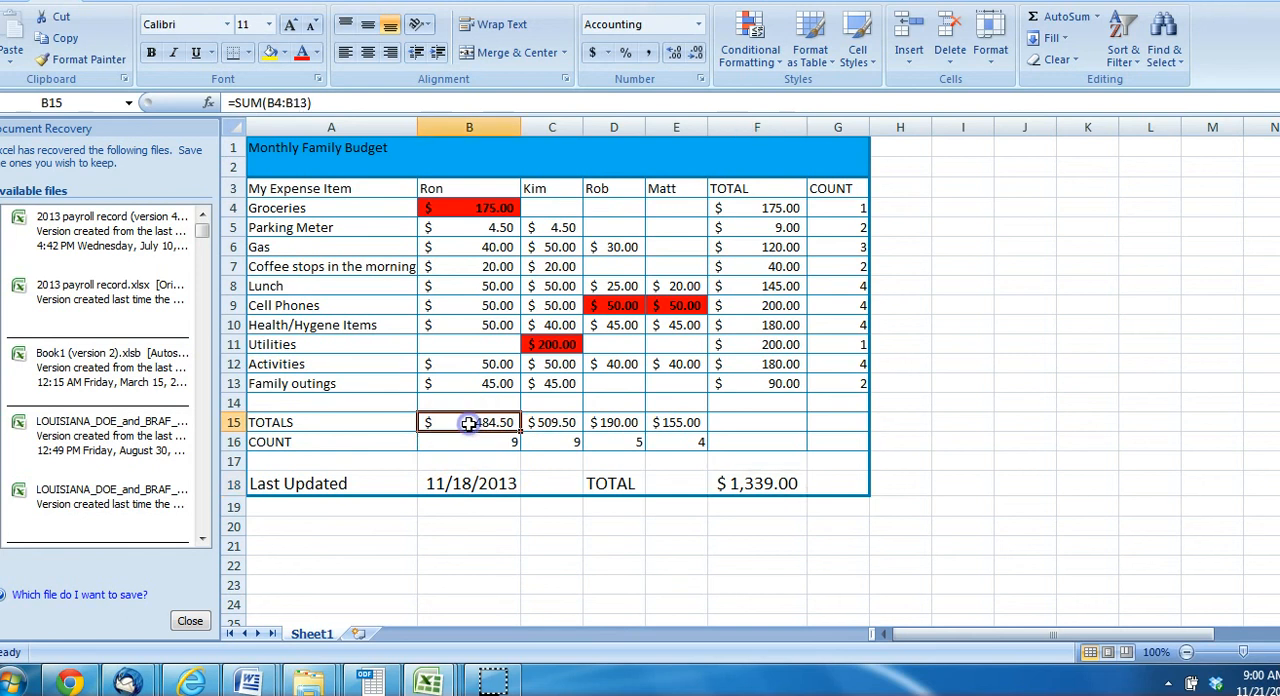
click(549, 426)
click(640, 426)
click(668, 424)
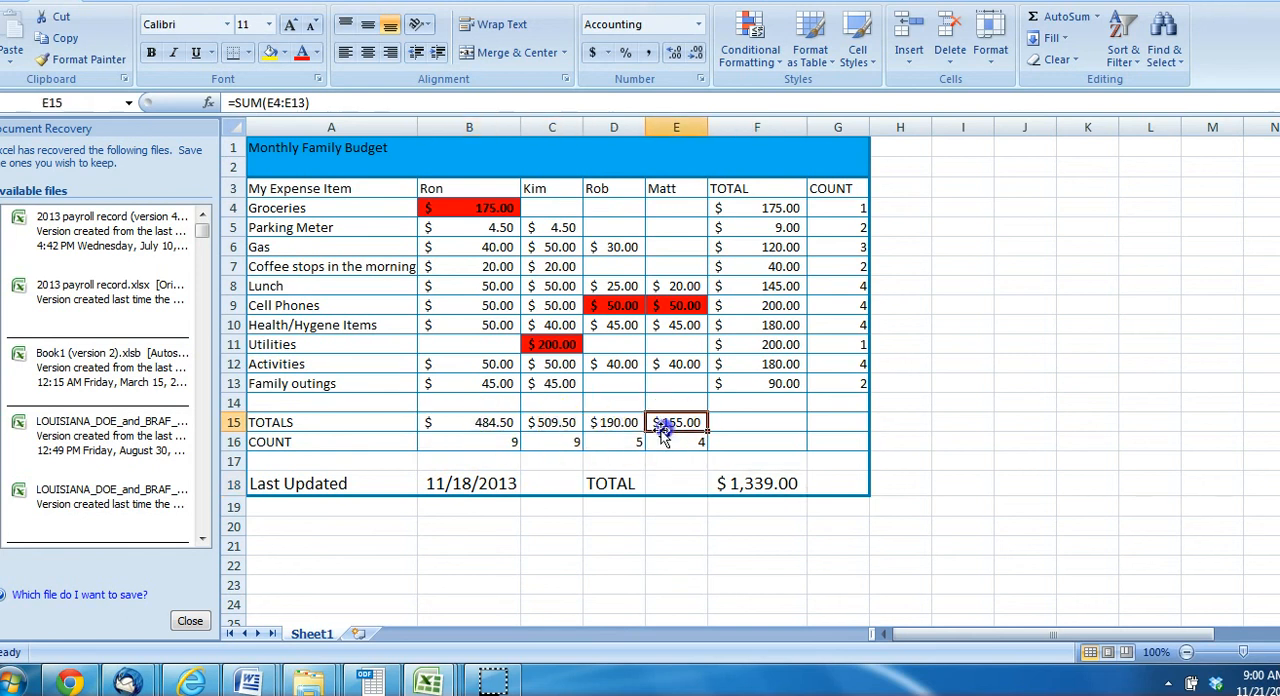
Compare the TOTALS formula in B15 with the expense range B4:B13 that it adds up
click(455, 423)
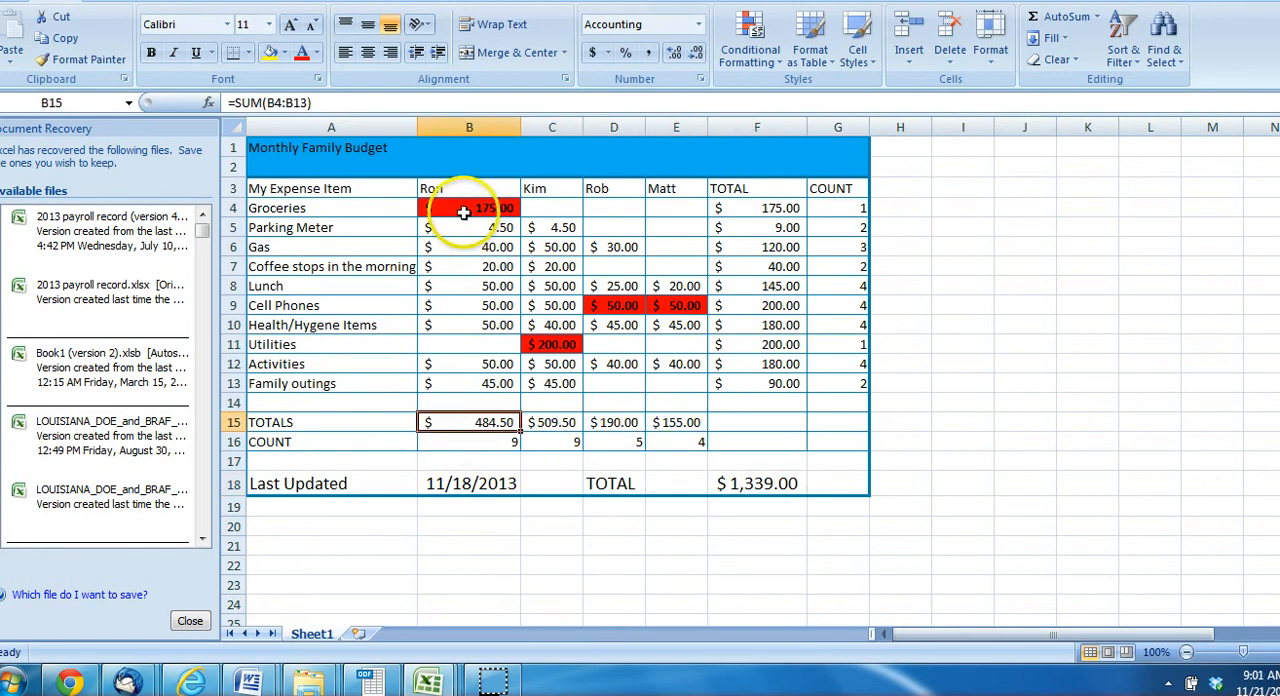
drag(452, 207, 474, 381)
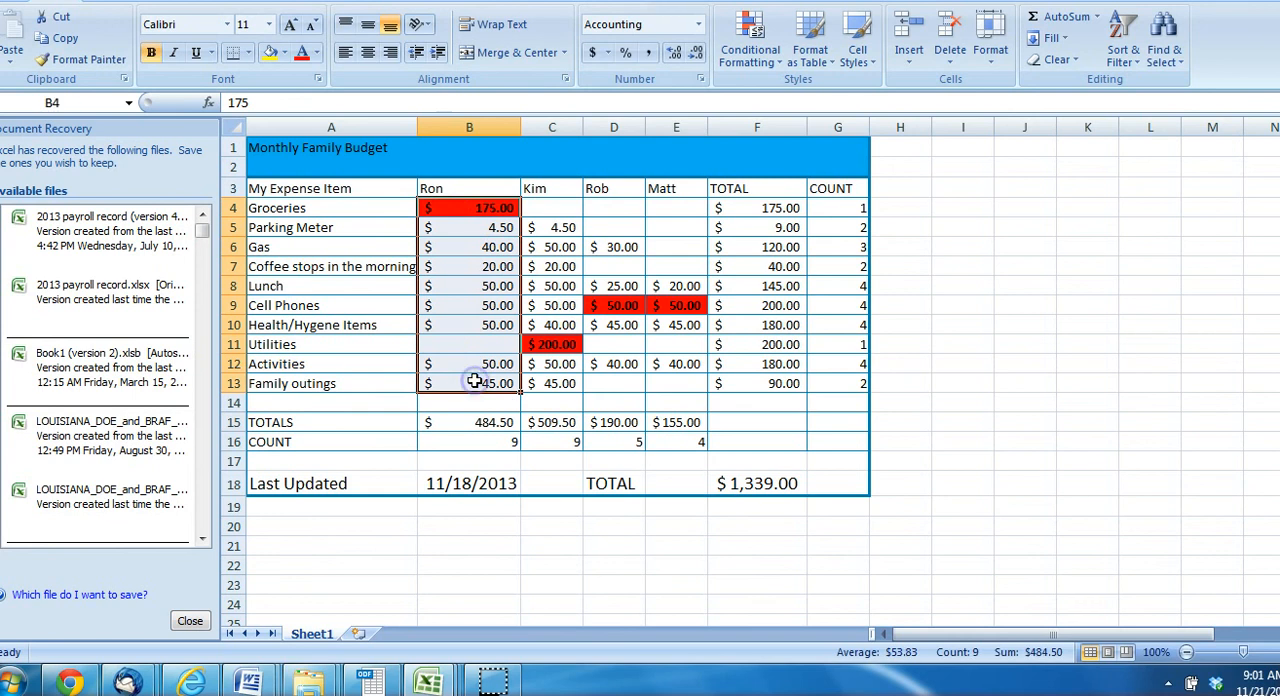
click(457, 206)
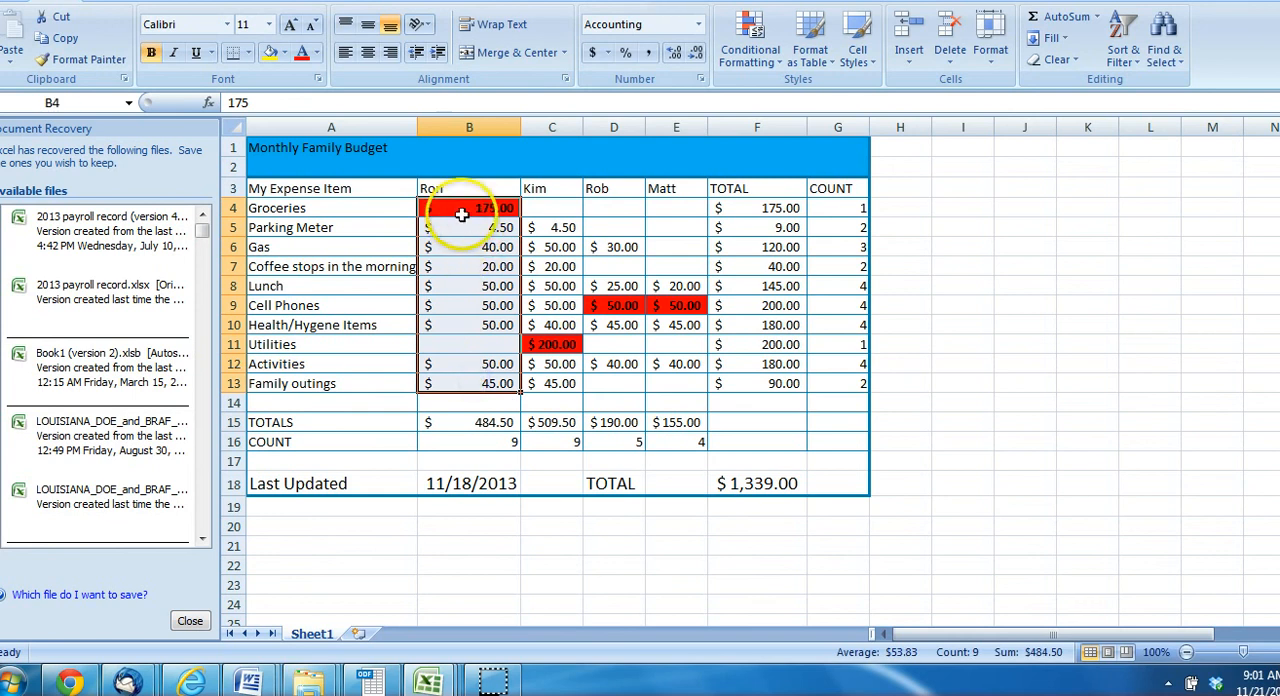
click(470, 426)
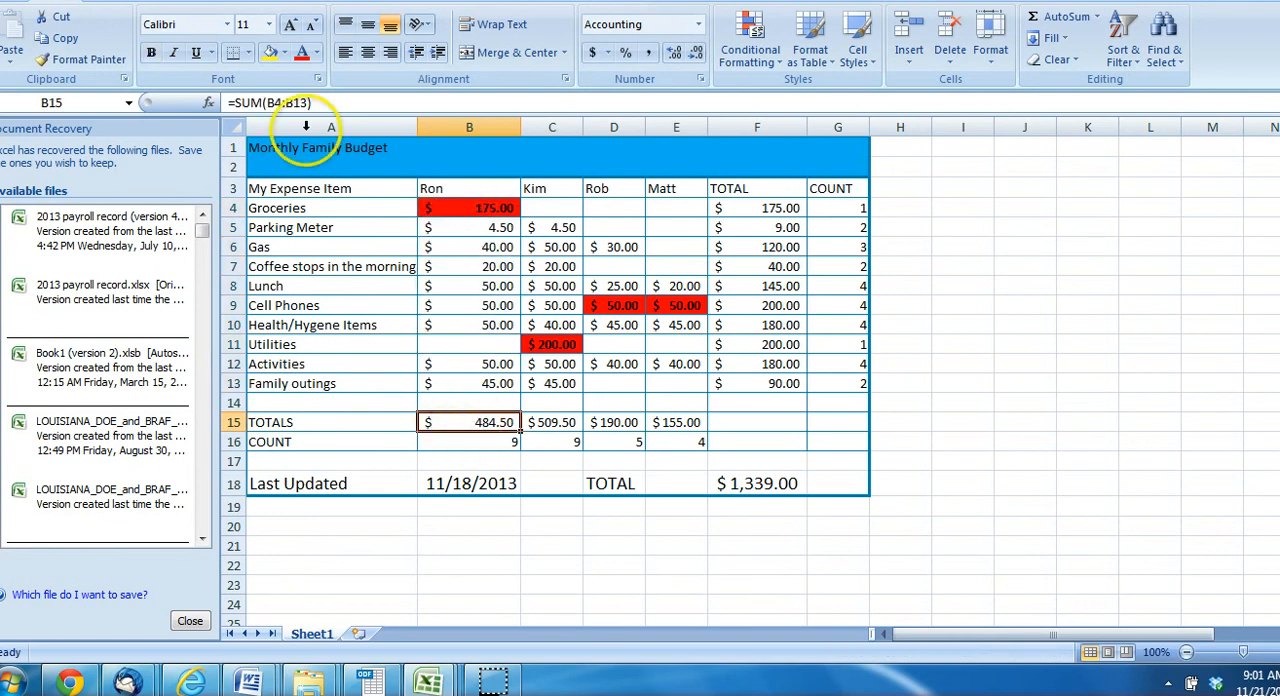
click(280, 102)
double_click(276, 102)
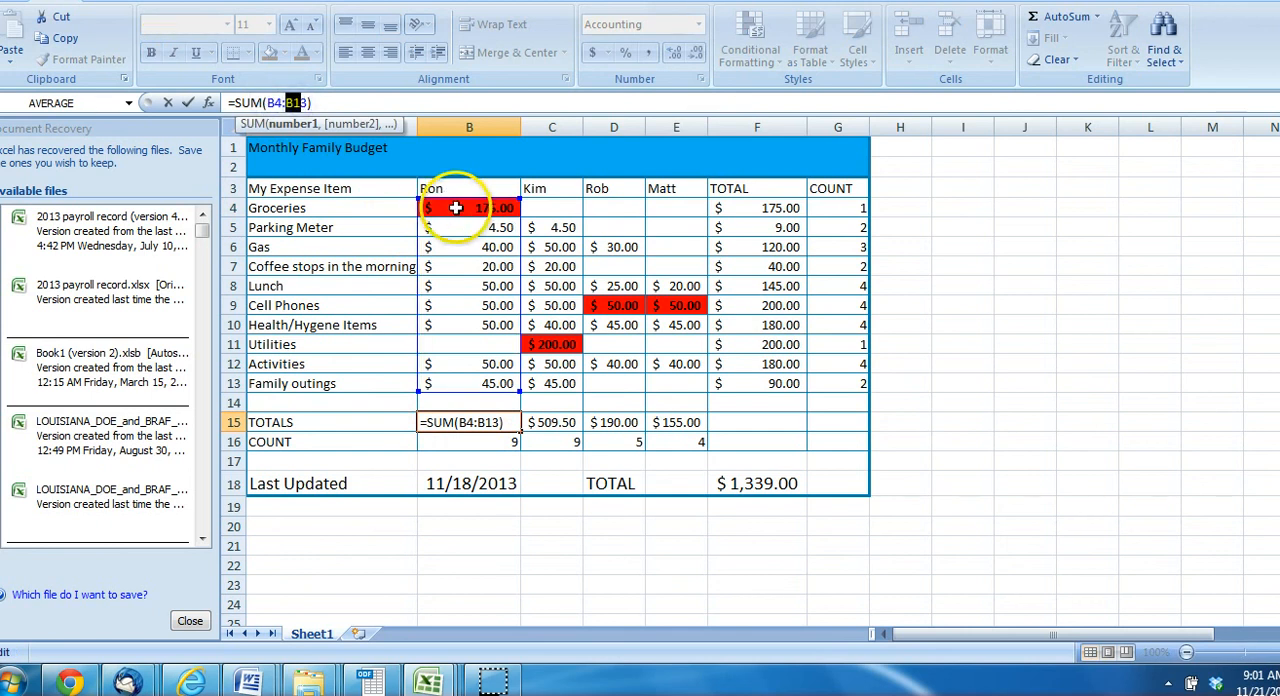
key(Escape)
drag(450, 208, 473, 383)
Examine the ranges C4:C13 and D4:D13 used by the TOTALS formulas in C15 and D15
click(549, 423)
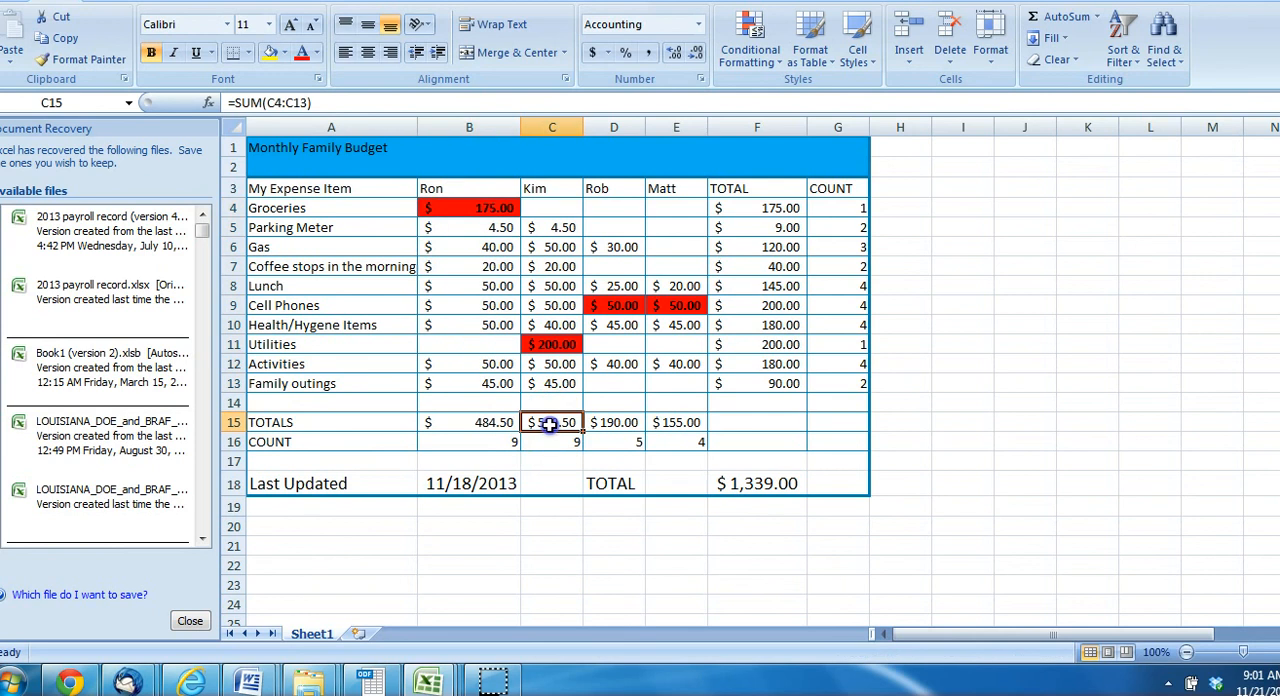
click(335, 100)
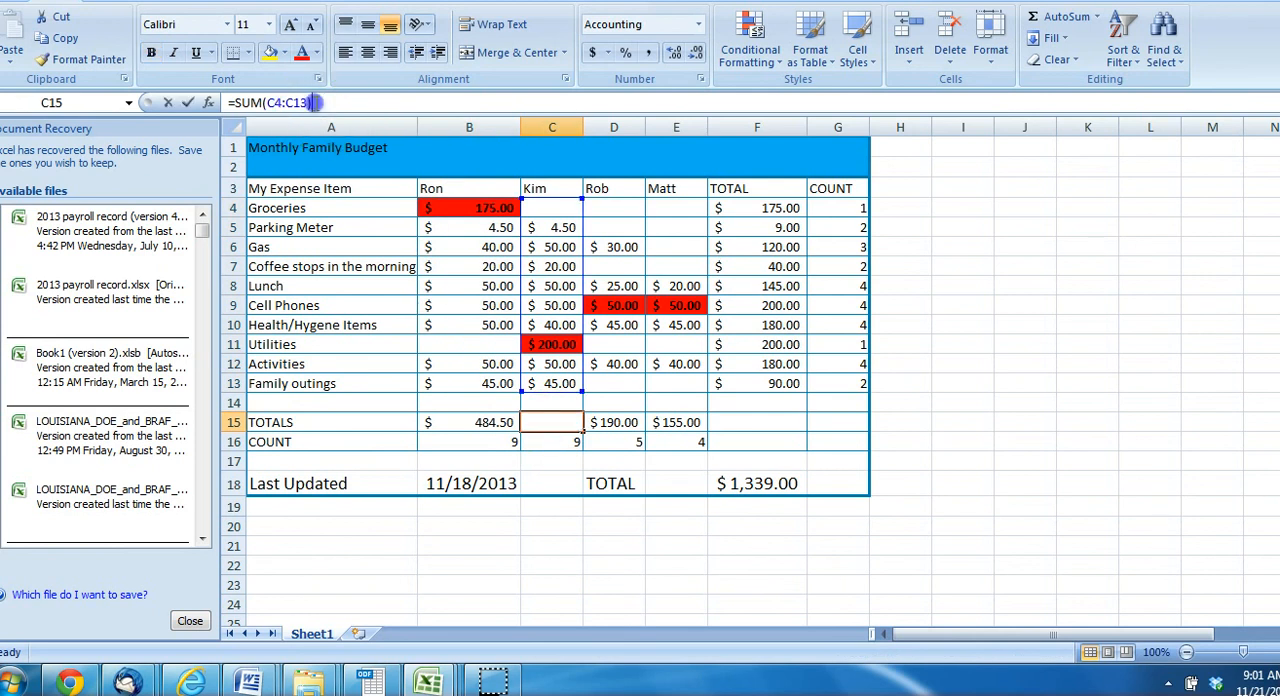
drag(335, 100, 258, 102)
click(610, 422)
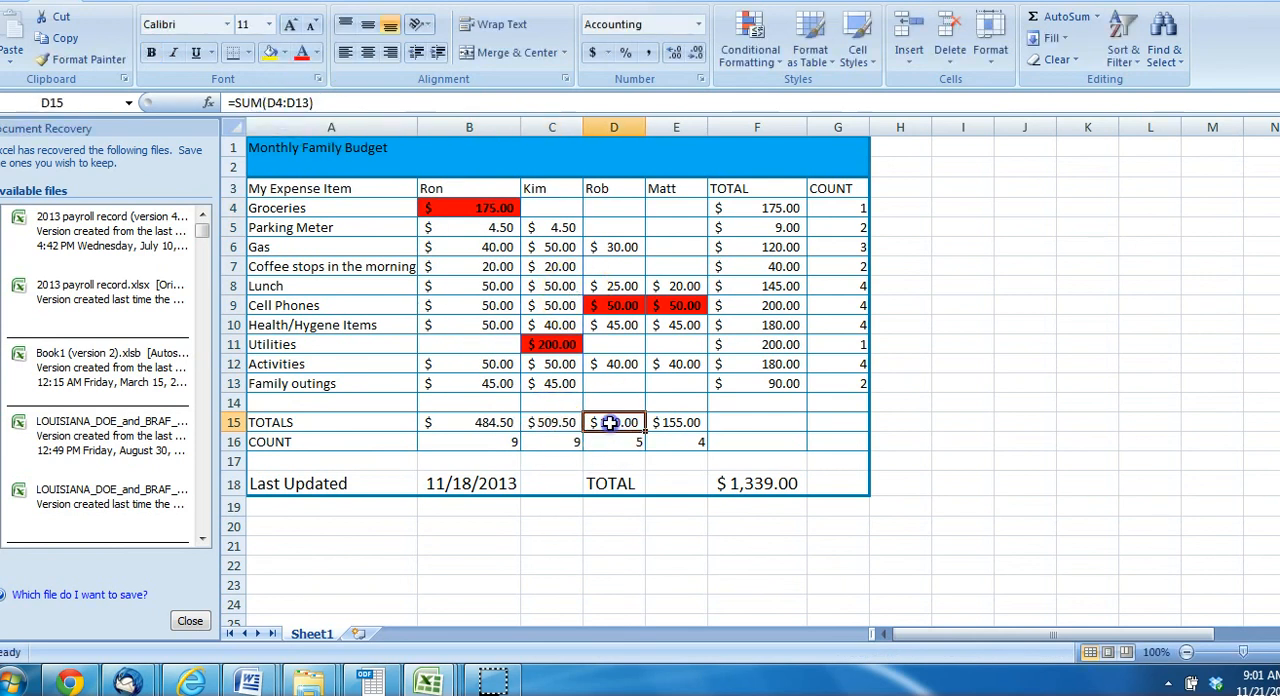
drag(330, 103, 259, 103)
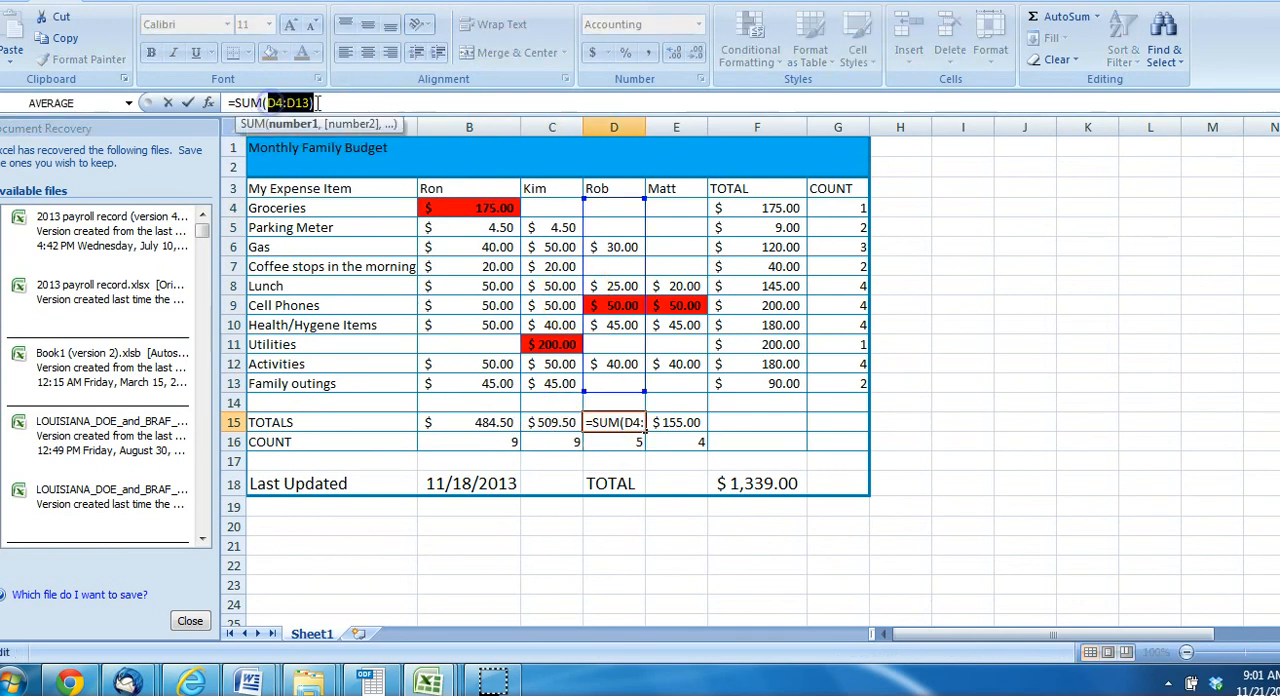
click(334, 102)
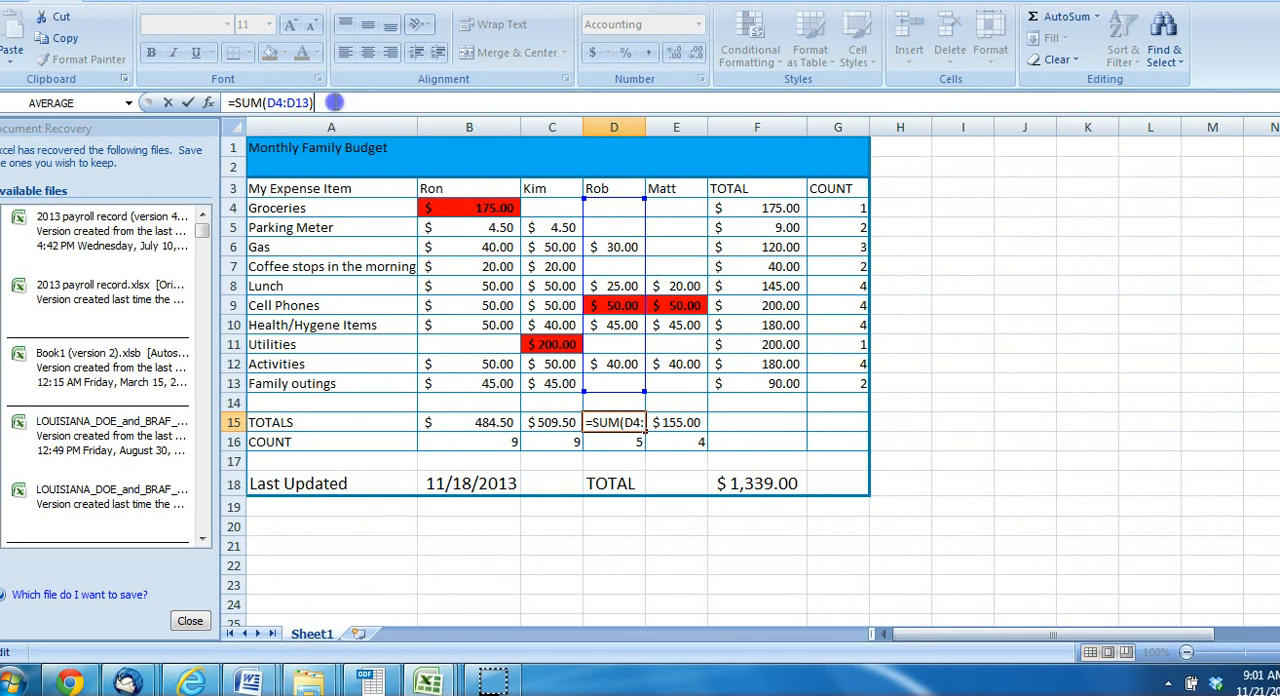
Examine the COUNT formulas in B16, C16 and D16 and the column ranges they refer to
click(497, 441)
drag(327, 103, 272, 103)
click(560, 444)
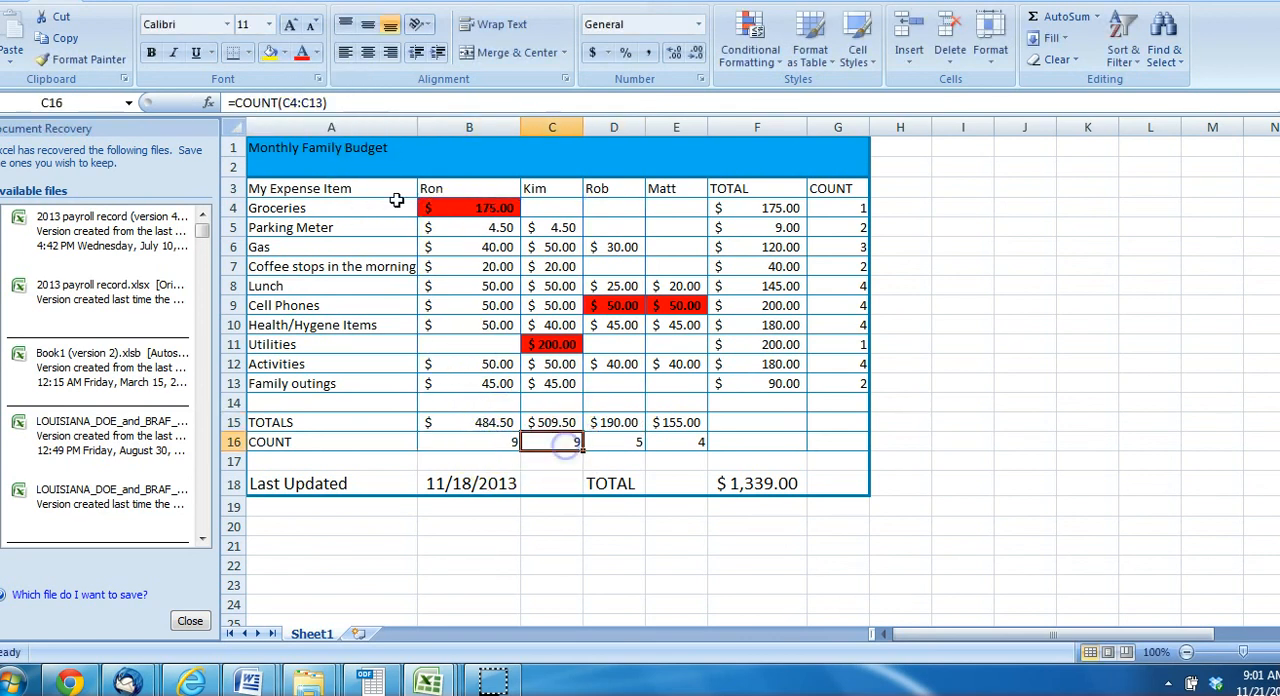
drag(328, 103, 280, 103)
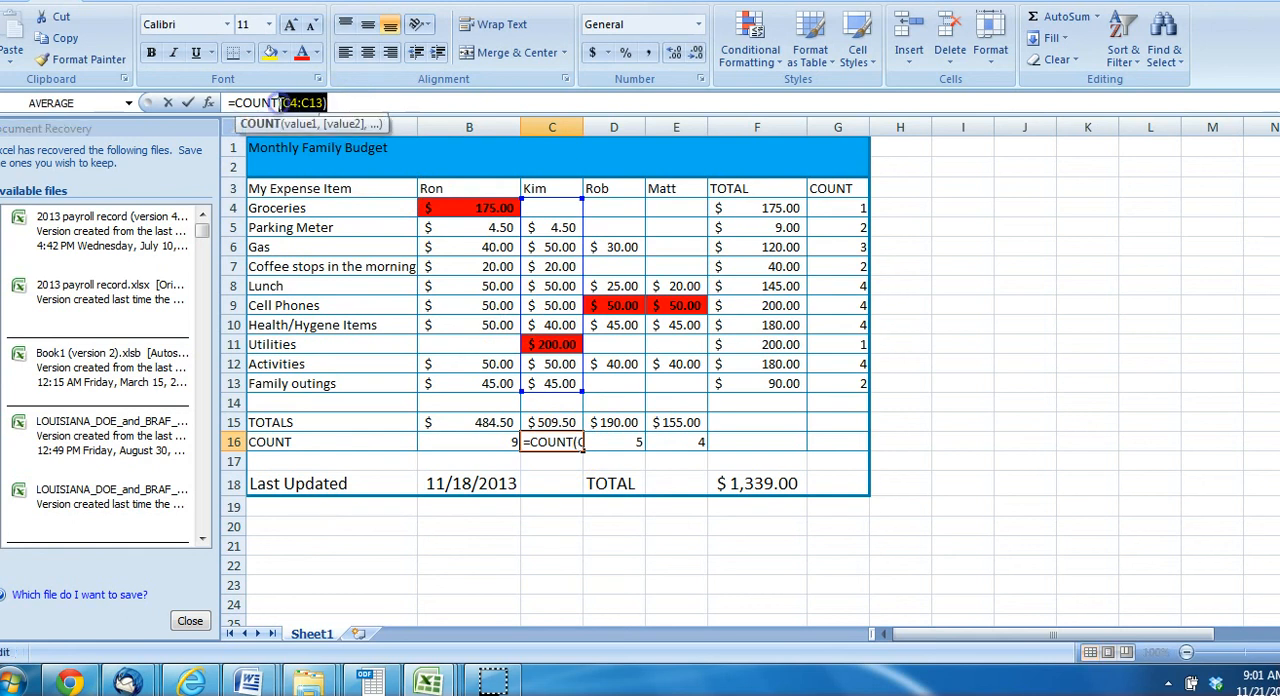
click(614, 442)
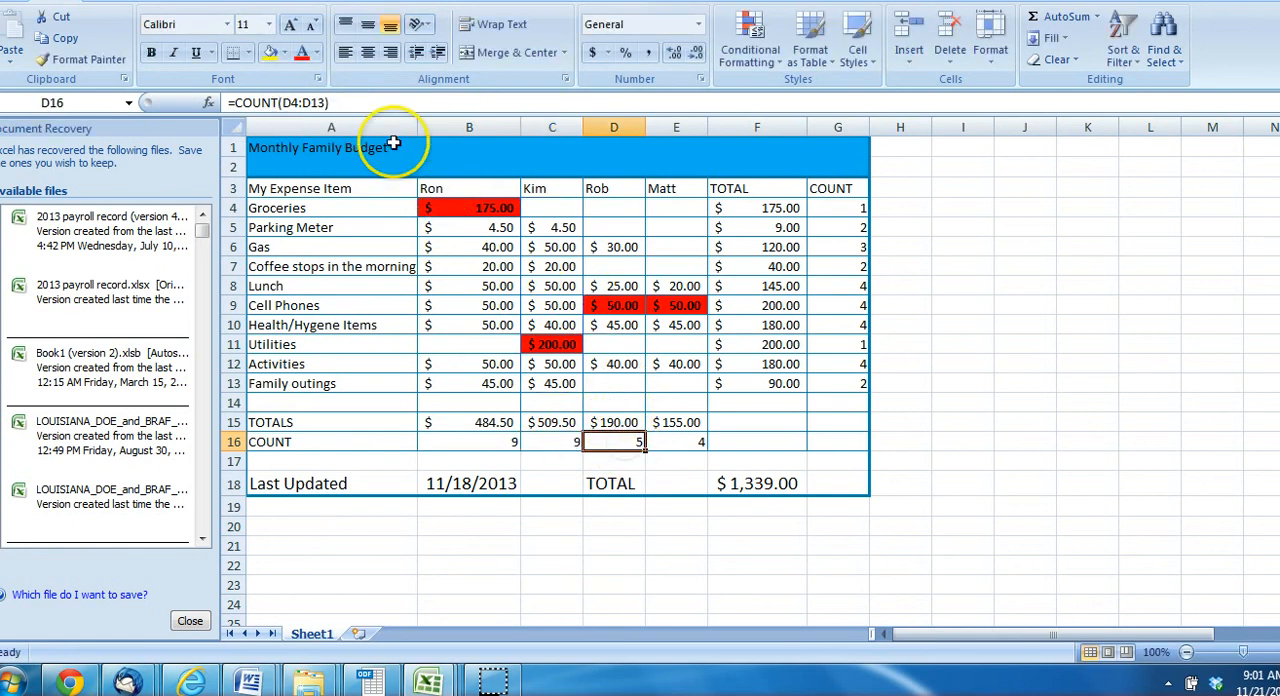
drag(335, 105, 280, 105)
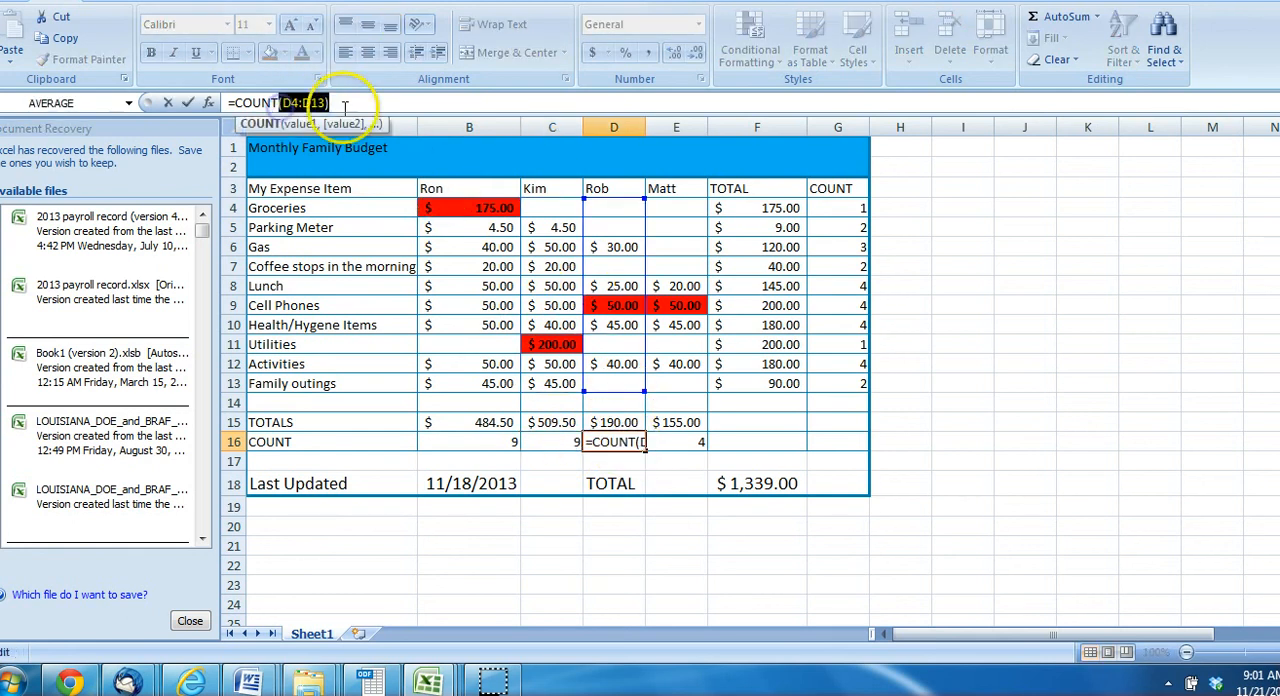
click(357, 104)
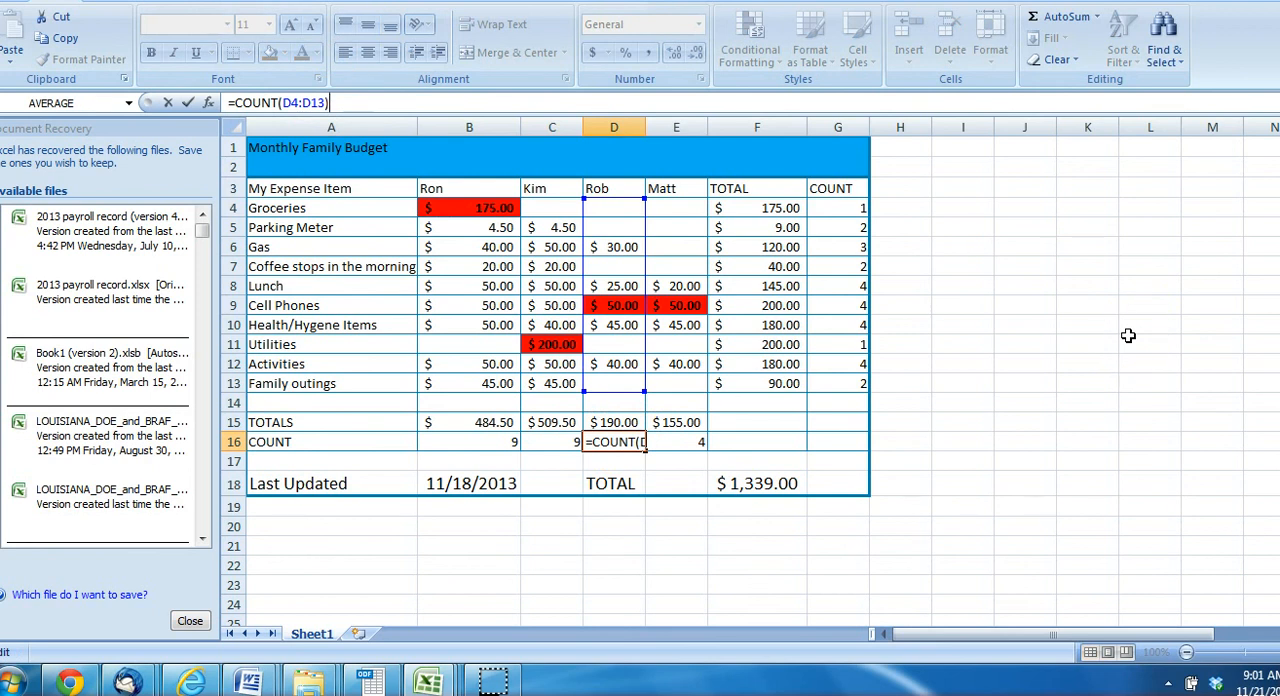
key(Escape)
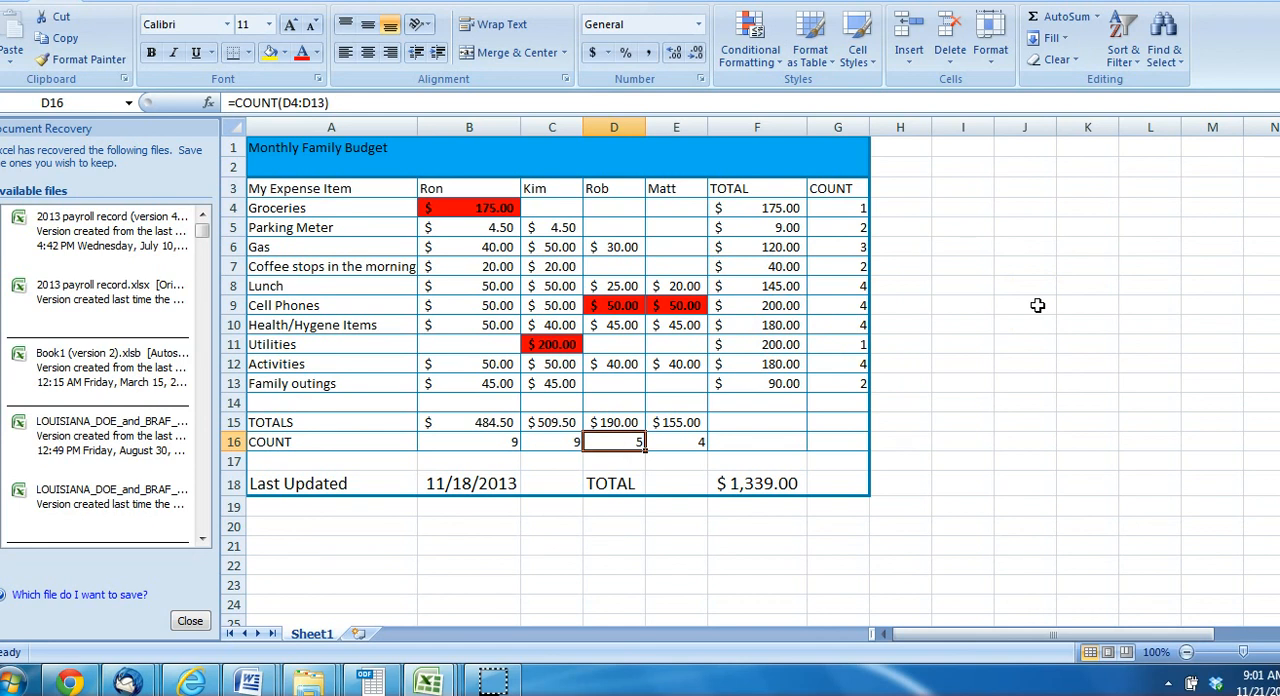
Review the TOTALS and COUNT rows, the TOTAL and COUNT columns, and the blank cells below and beside the budget table
click(296, 424)
drag(452, 438, 586, 428)
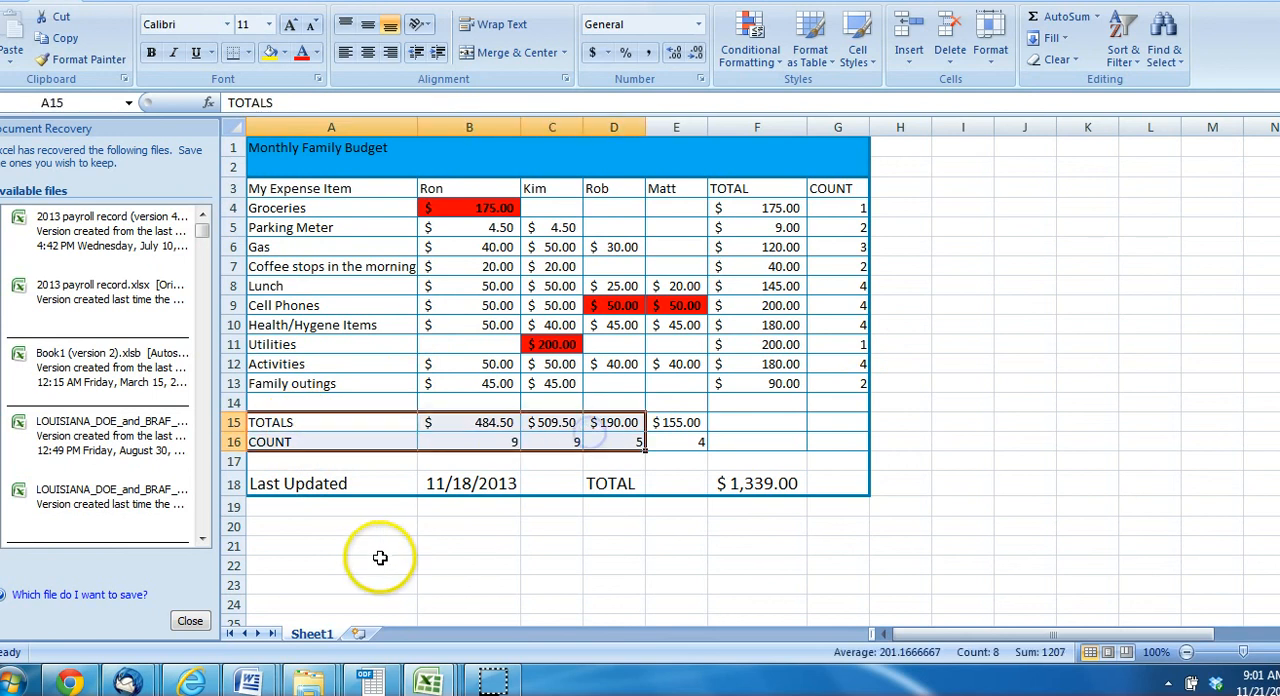
drag(320, 530, 725, 540)
drag(757, 188, 826, 357)
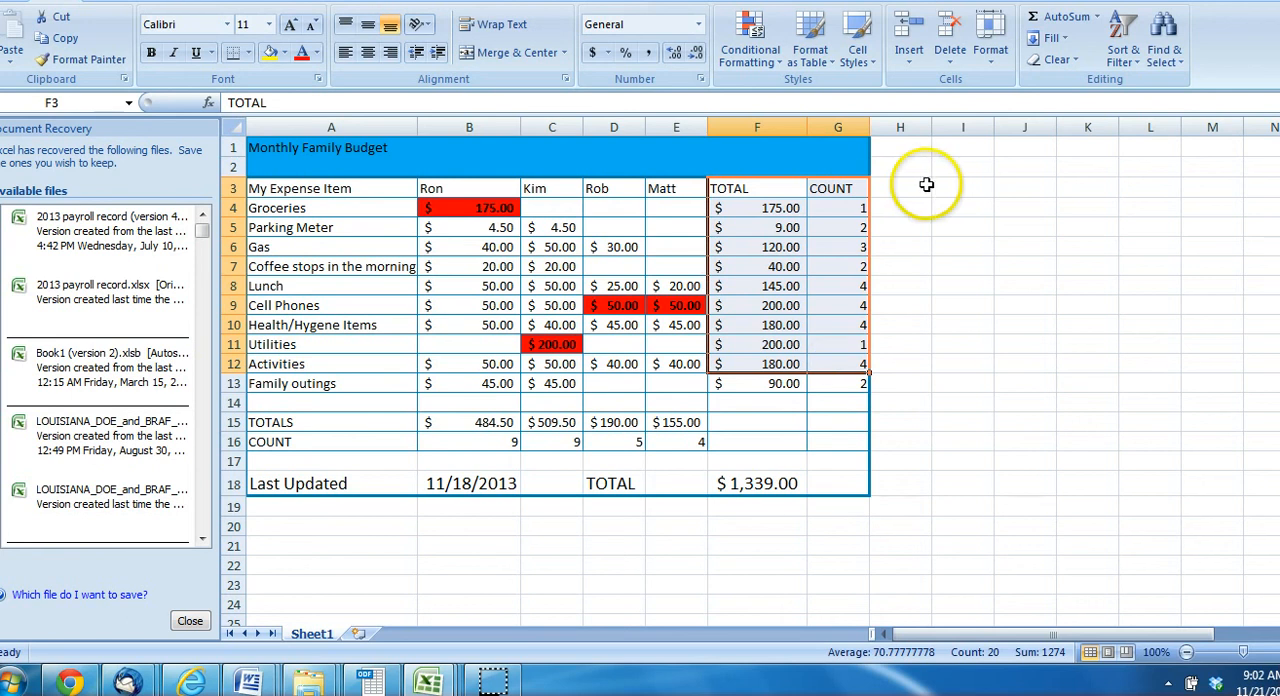
drag(940, 186, 1012, 405)
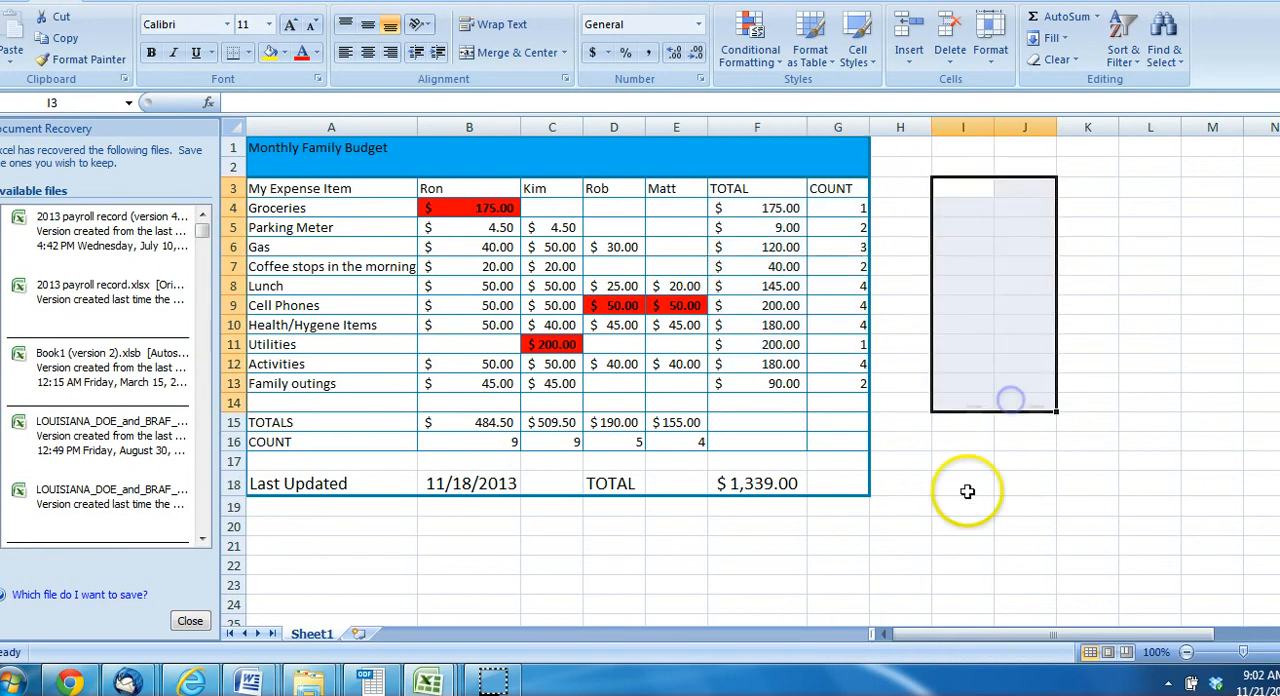
click(967, 491)
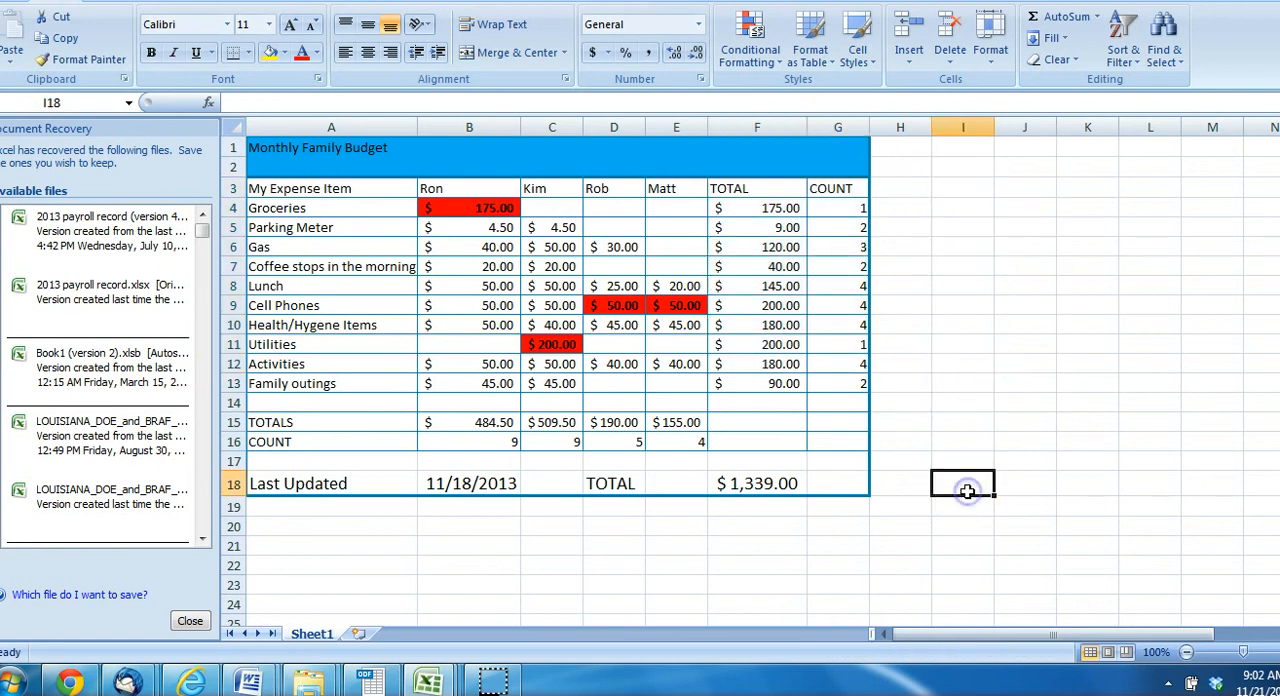
click(975, 293)
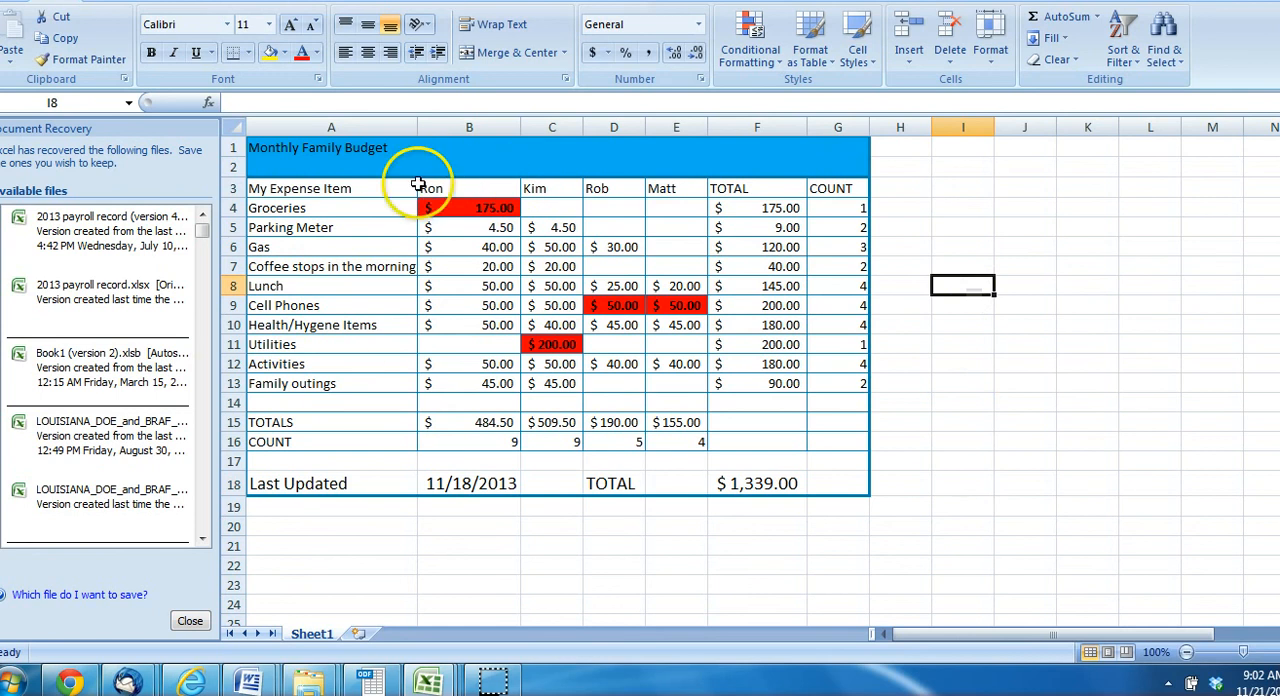